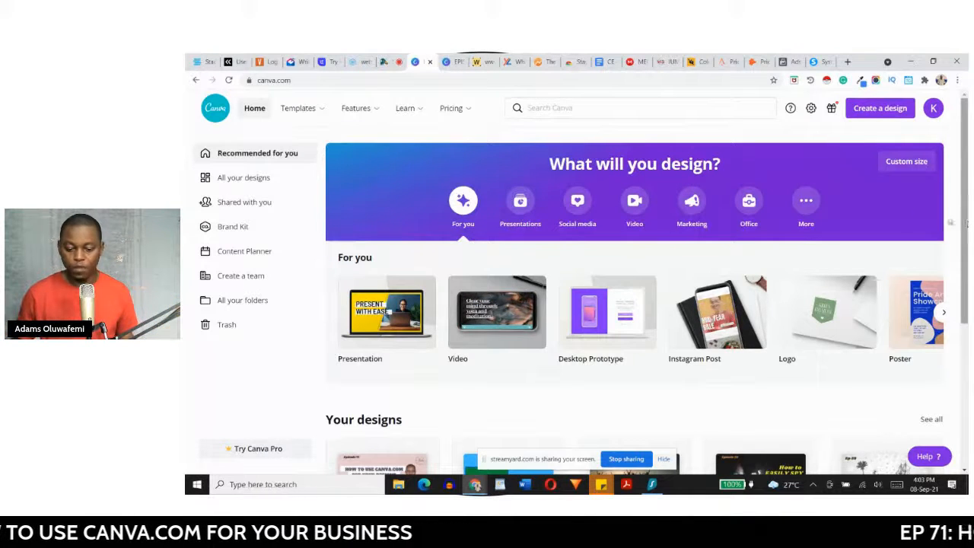
Step: Look through the recommended design types and the existing designs on the home page
mouse_move(376, 337)
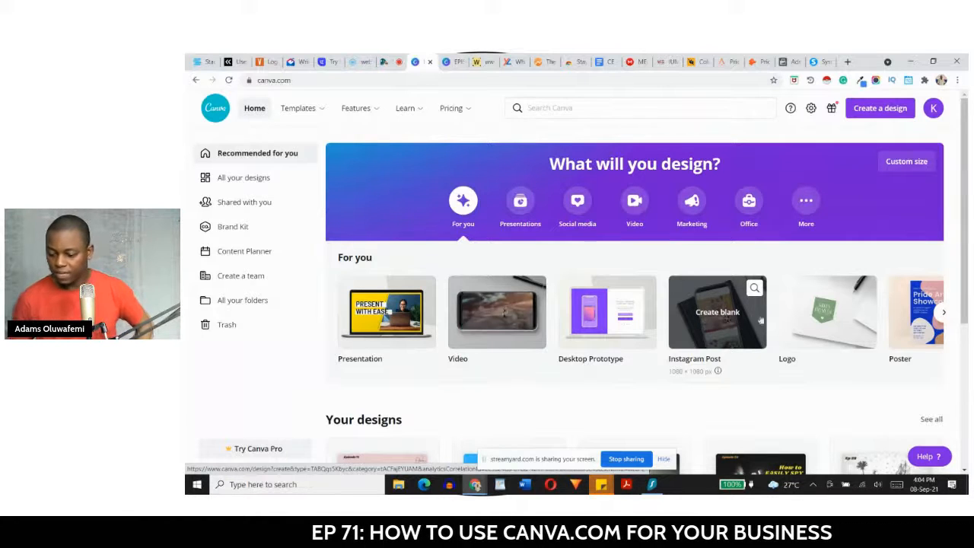
click(727, 320)
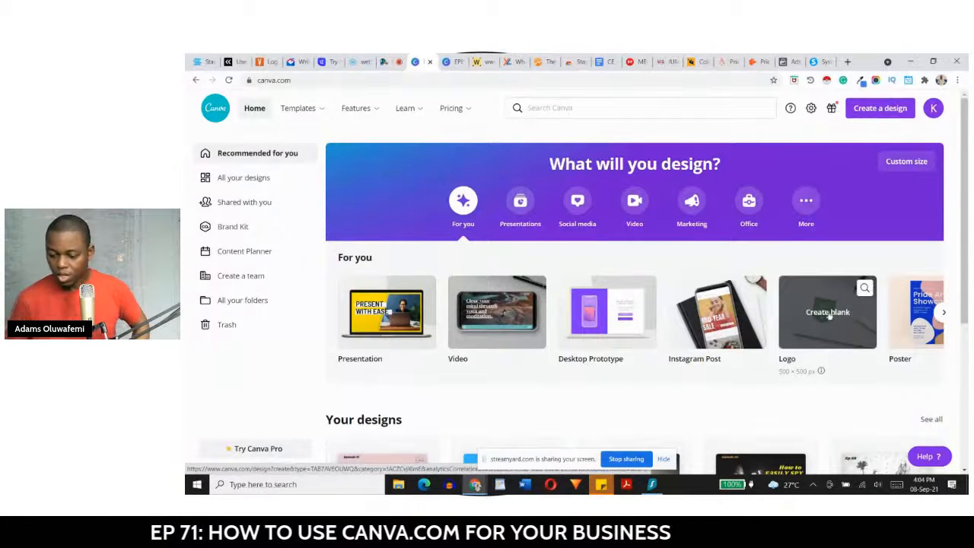
click(945, 315)
click(944, 315)
click(944, 315)
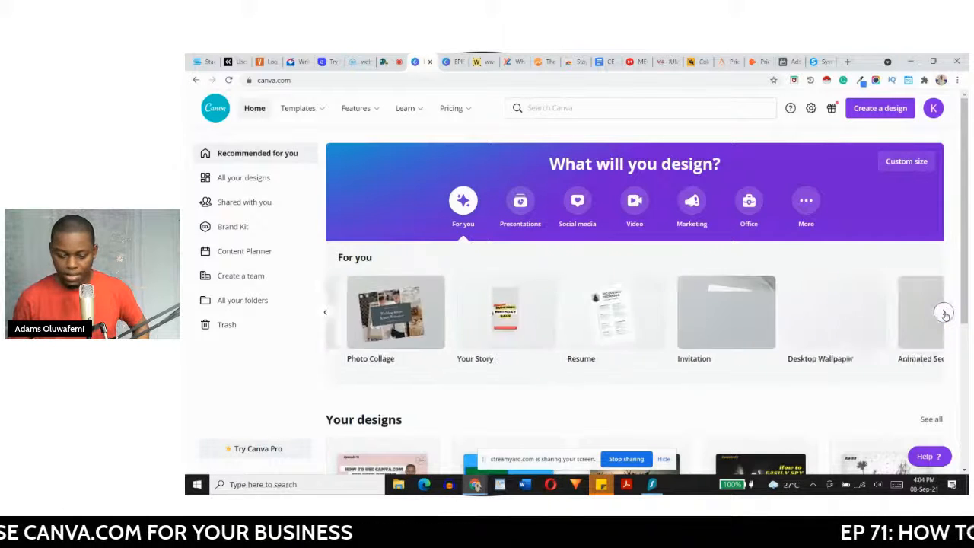
click(325, 313)
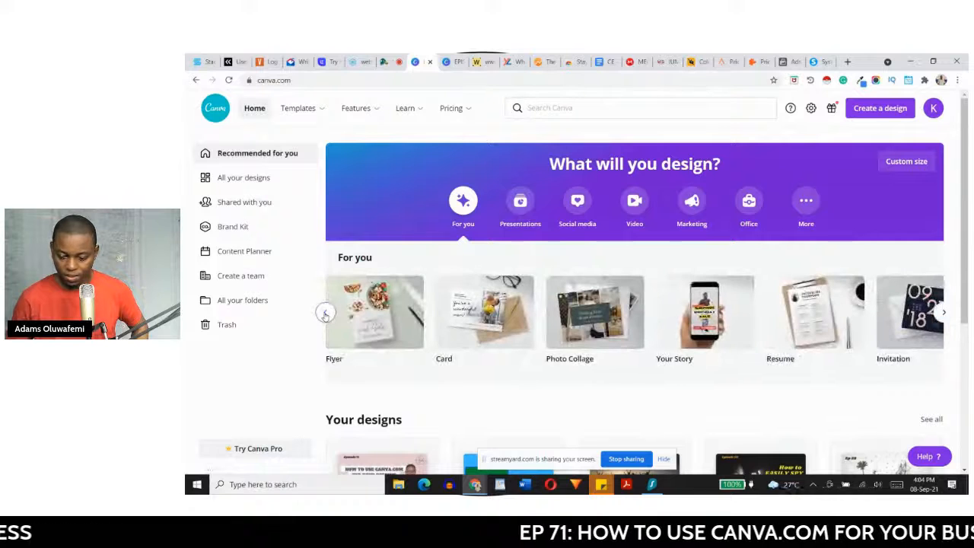
click(325, 313)
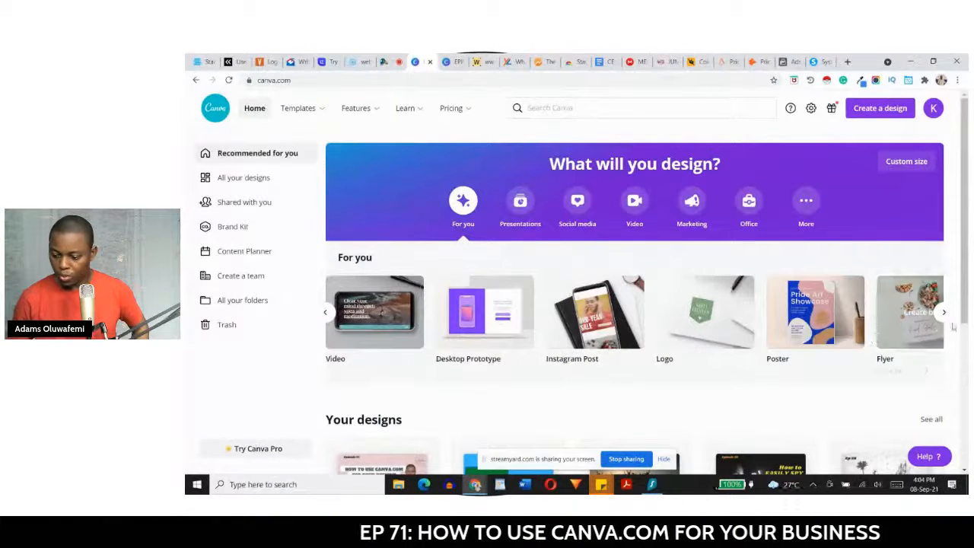
click(945, 312)
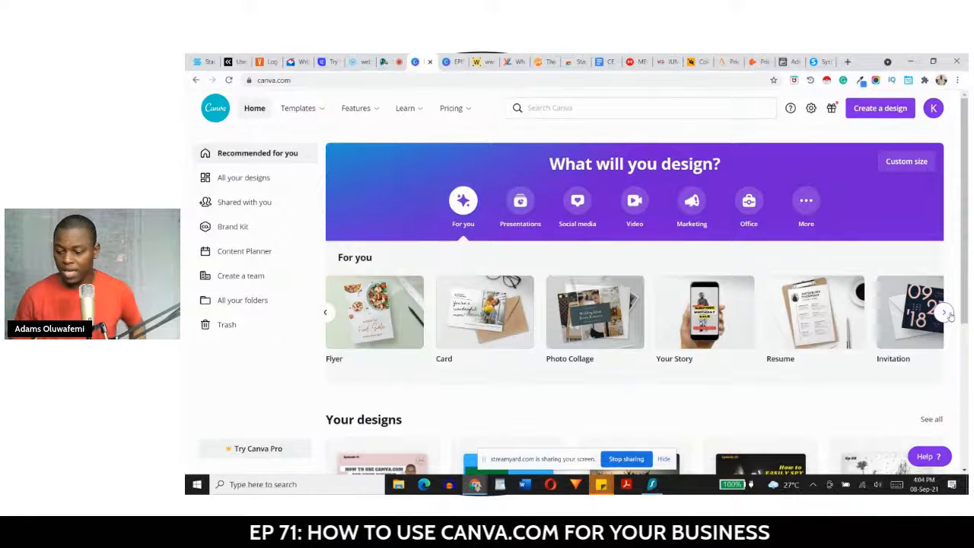
click(946, 312)
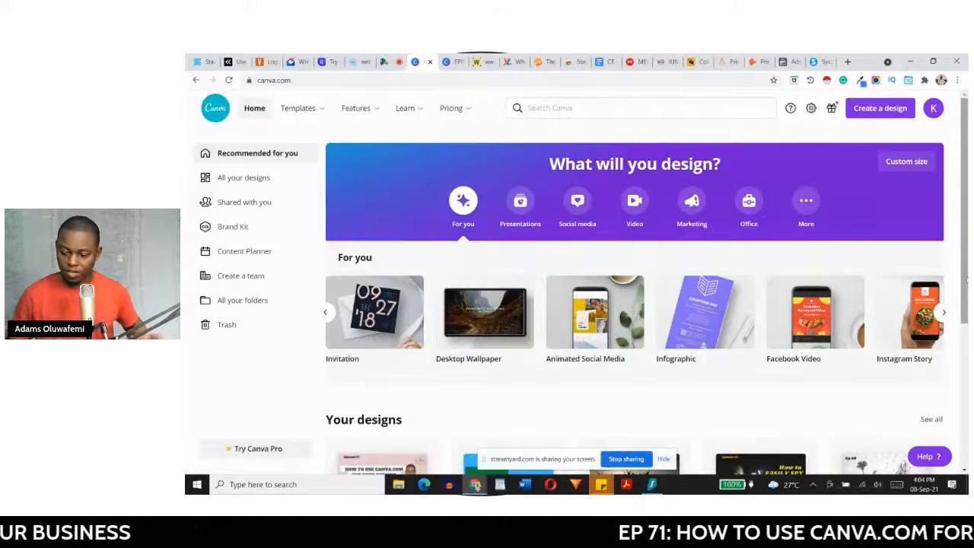
scroll(967, 281, down, 1)
scroll(966, 304, down, 2)
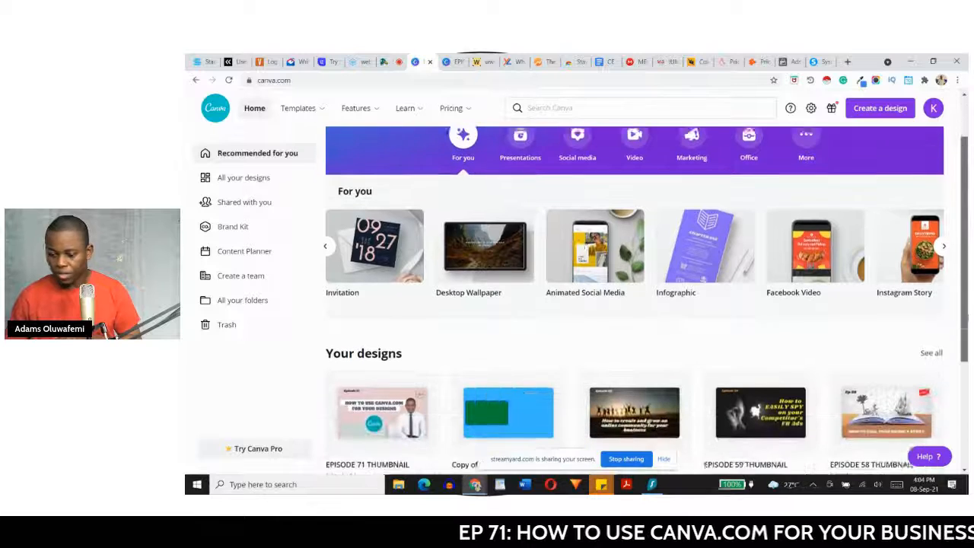
drag(967, 320, 968, 388)
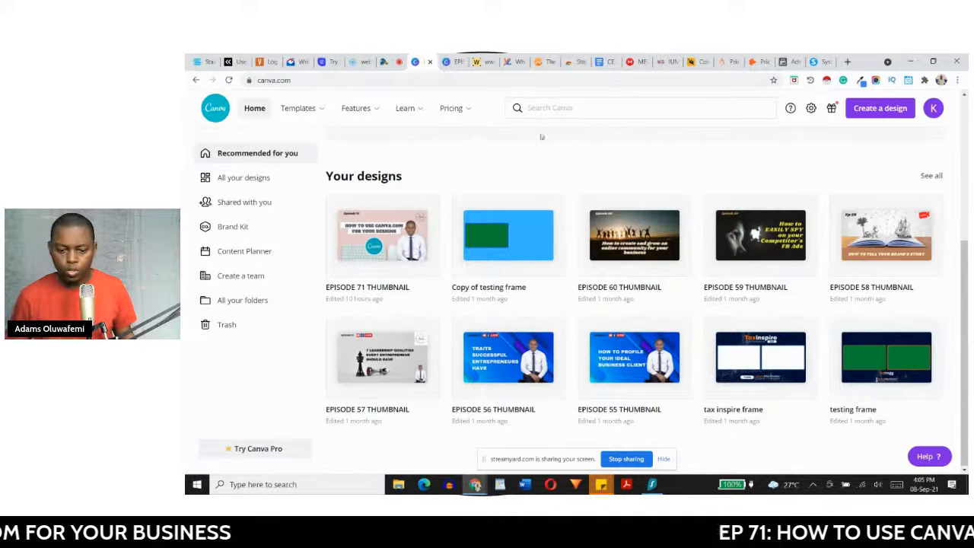
Step: Review the pages of the open EPISODE 71 THUMBNAIL design, from the first page down to the Episode 62 page
click(449, 64)
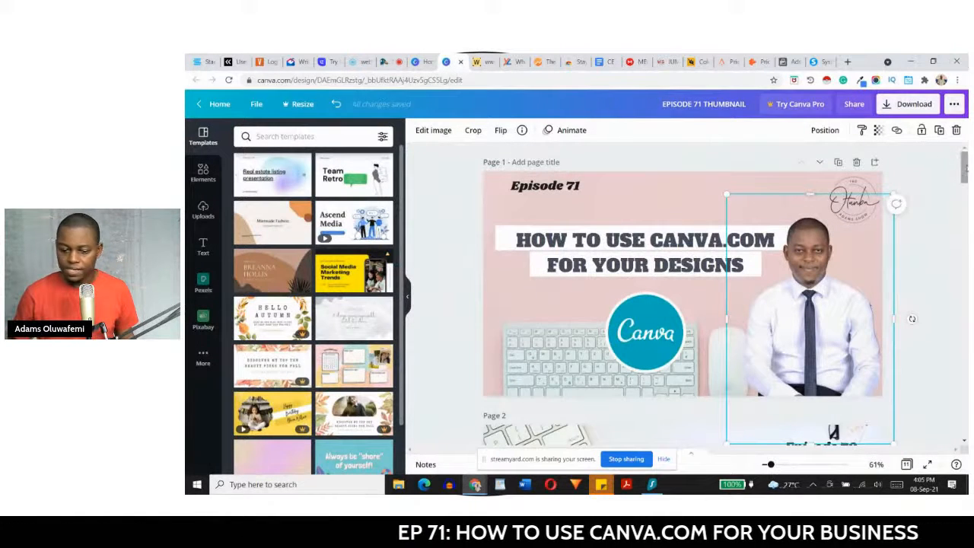
scroll(964, 168, down, 3)
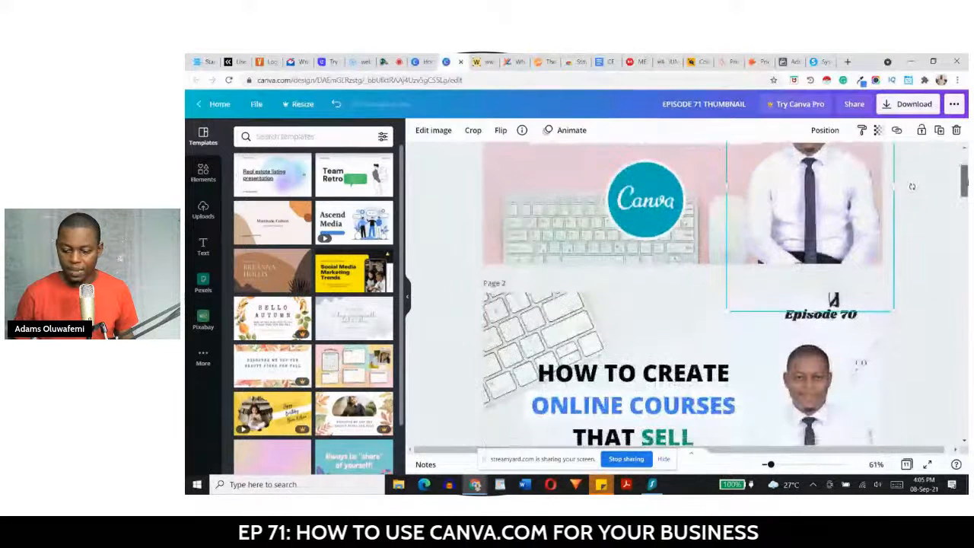
scroll(964, 183, down, 8)
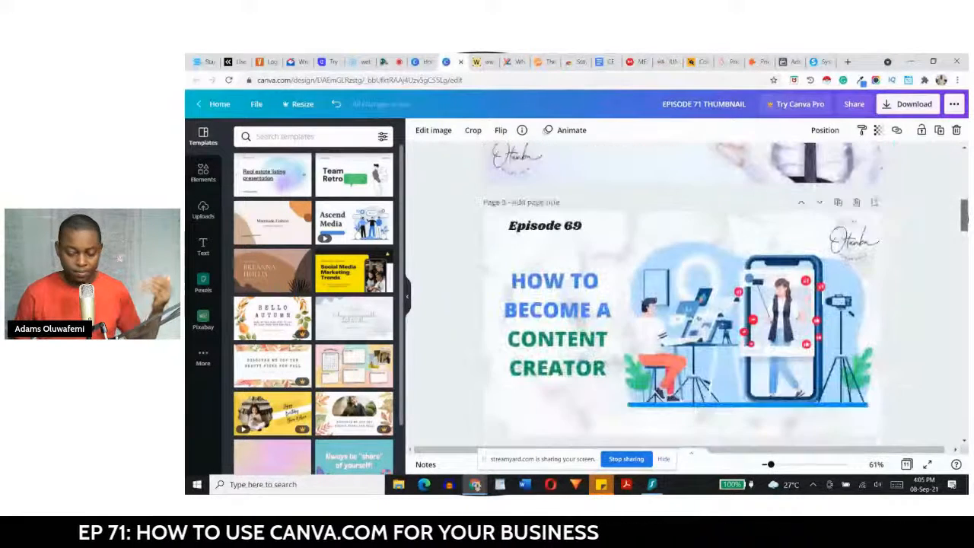
scroll(963, 214, down, 2)
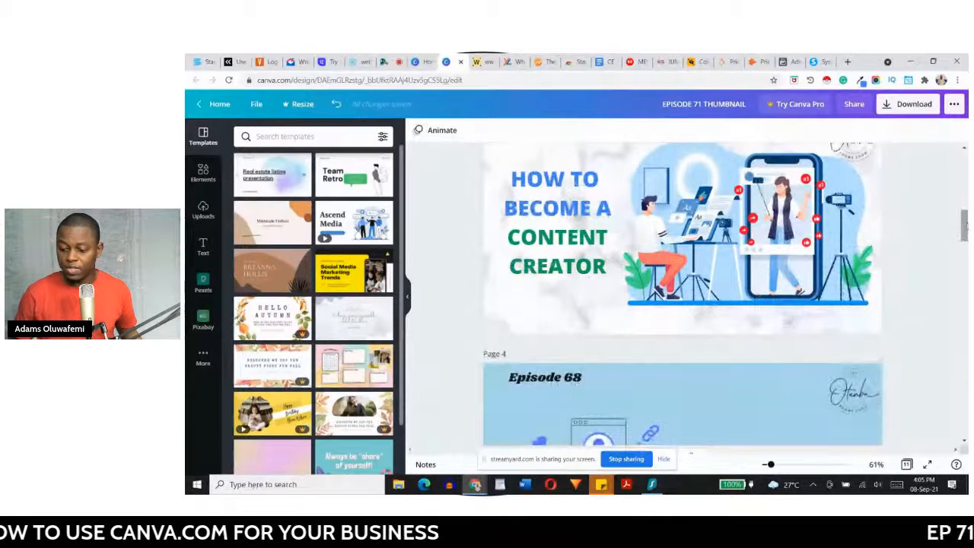
scroll(965, 222, down, 5)
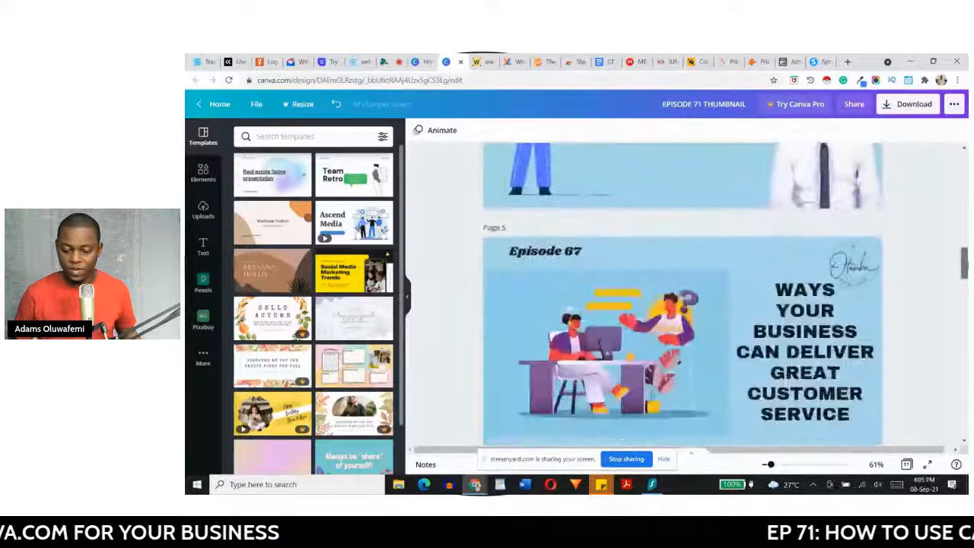
scroll(964, 266, down, 3)
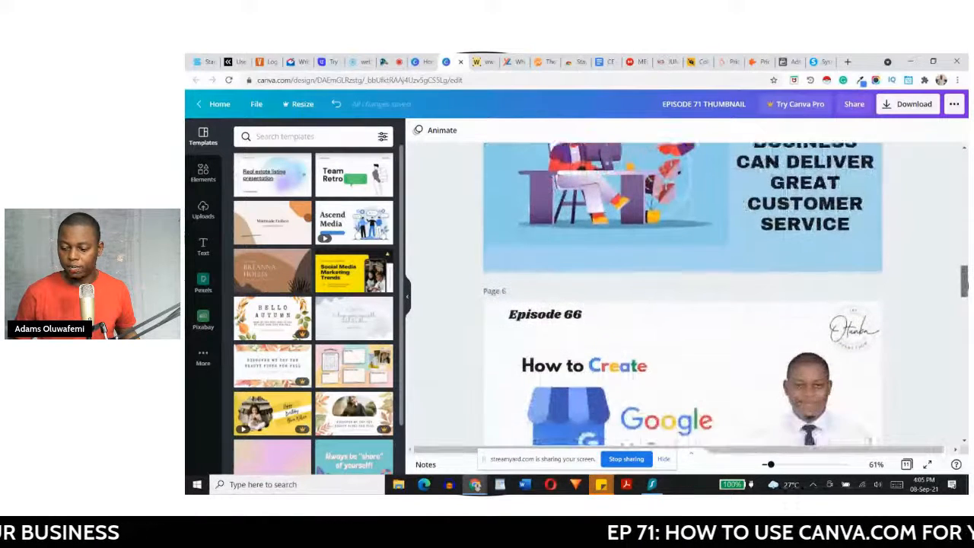
scroll(963, 280, down, 3)
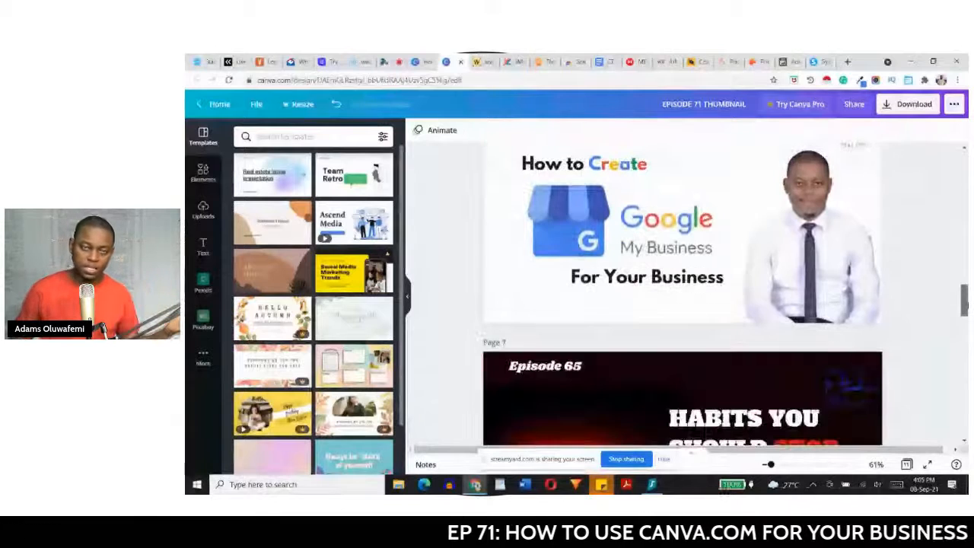
scroll(964, 301, down, 3)
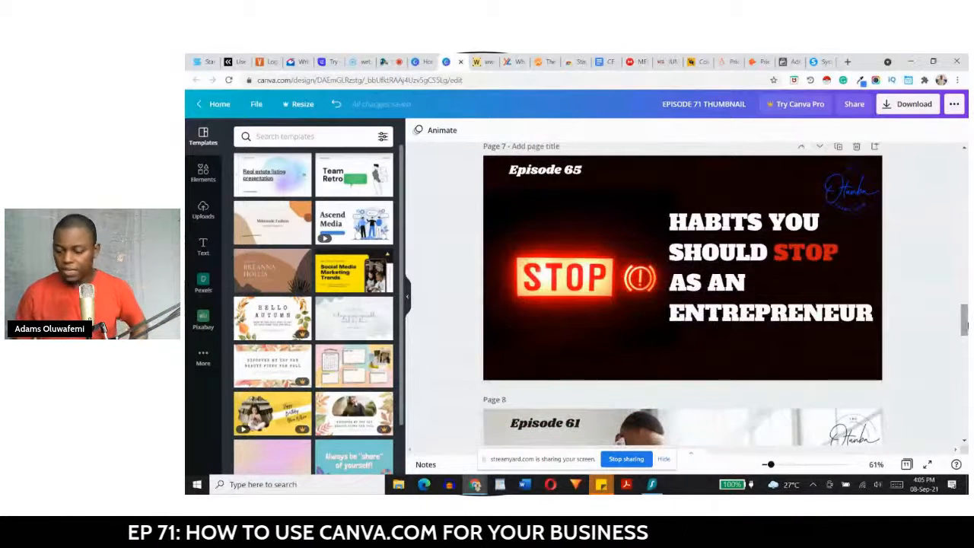
scroll(965, 325, down, 6)
scroll(964, 354, down, 2)
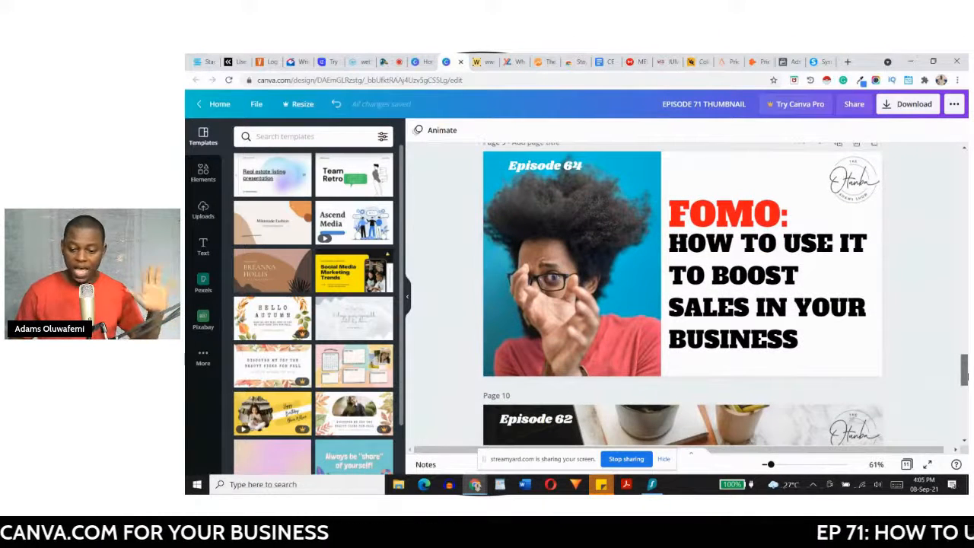
scroll(965, 372, down, 1)
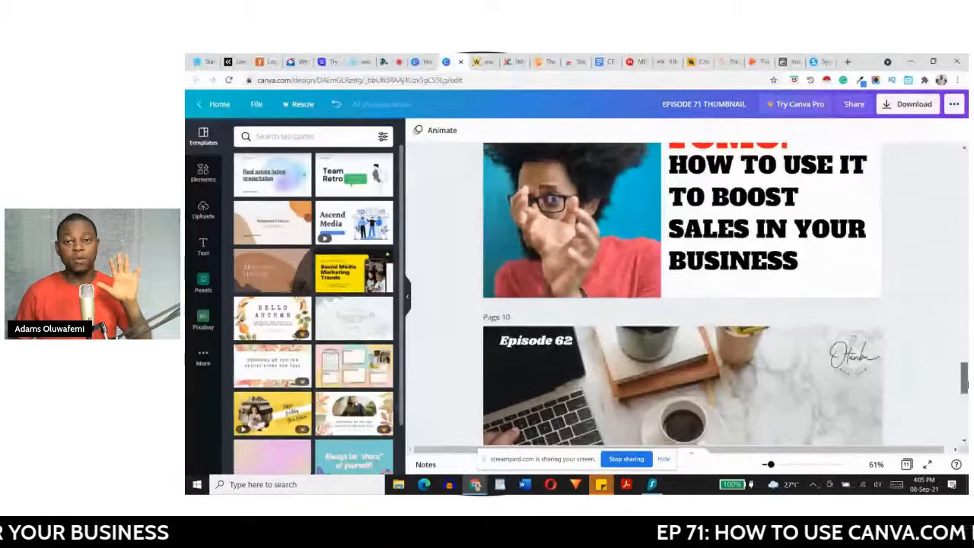
scroll(965, 377, down, 1)
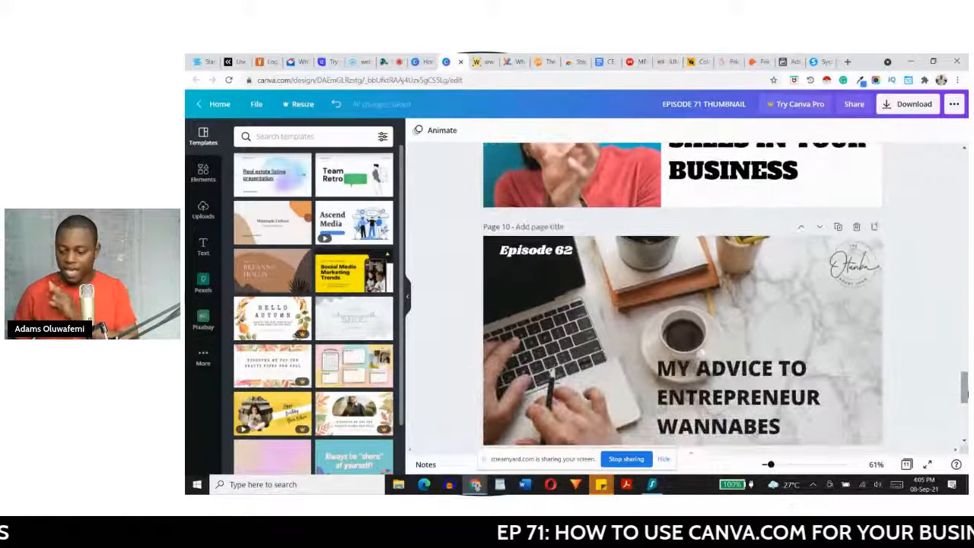
drag(964, 386, 964, 164)
Step: Create a new blank A4 flyer design from the home page
click(420, 62)
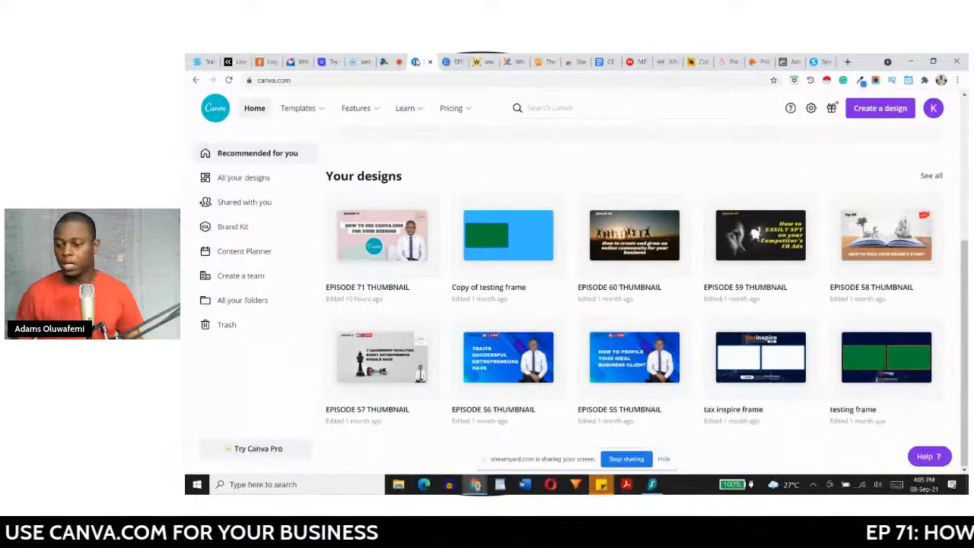
click(886, 113)
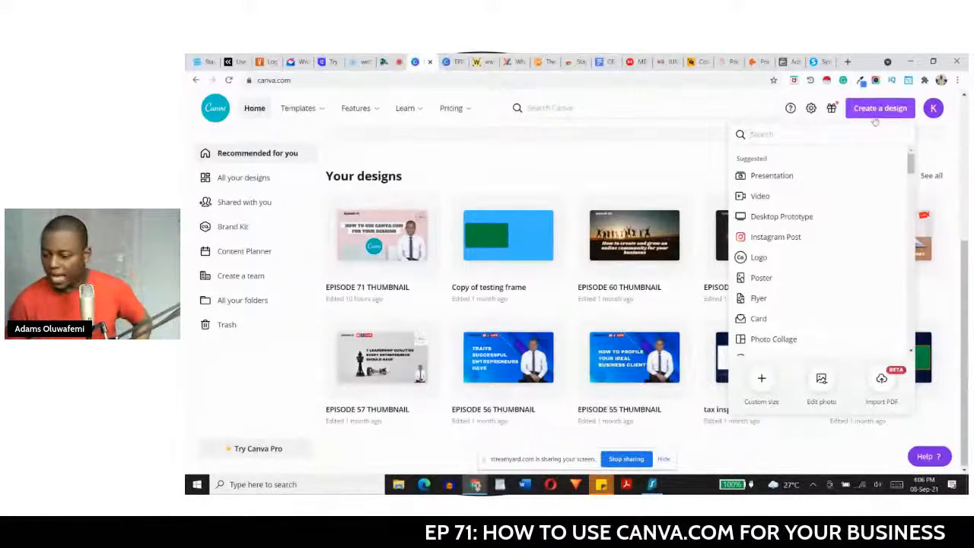
drag(913, 167, 913, 176)
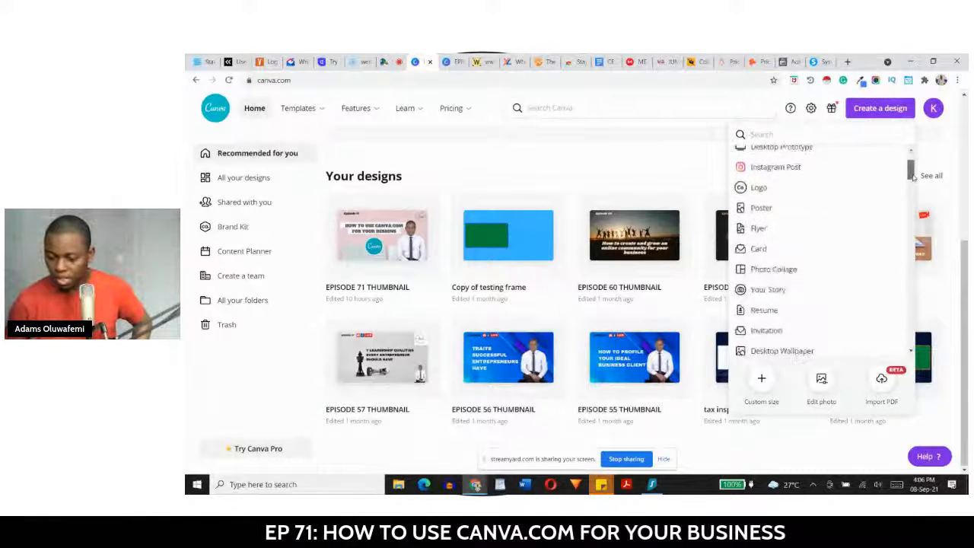
click(751, 231)
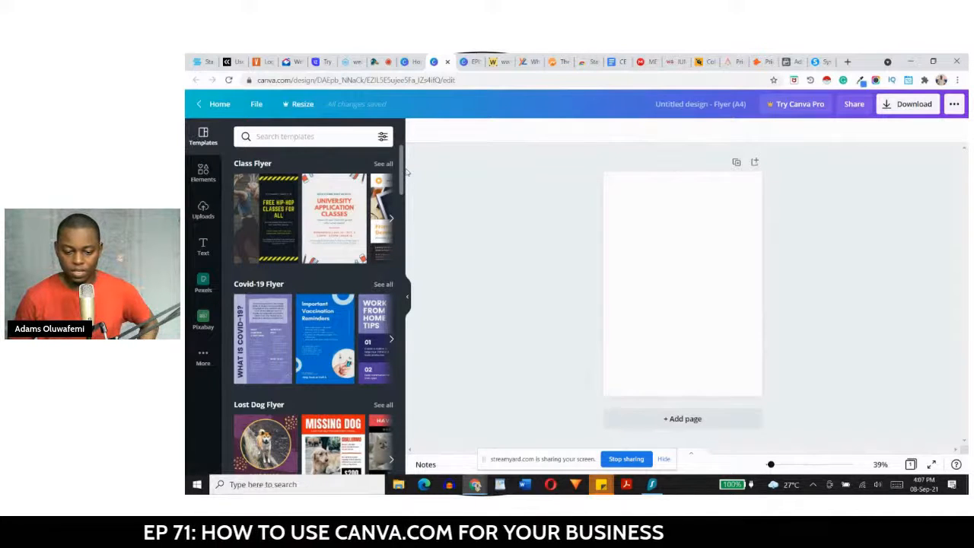
Step: Look through the flyer template categories, from Class Flyer down to Party Flyer, and return to the first ones
drag(406, 173, 412, 304)
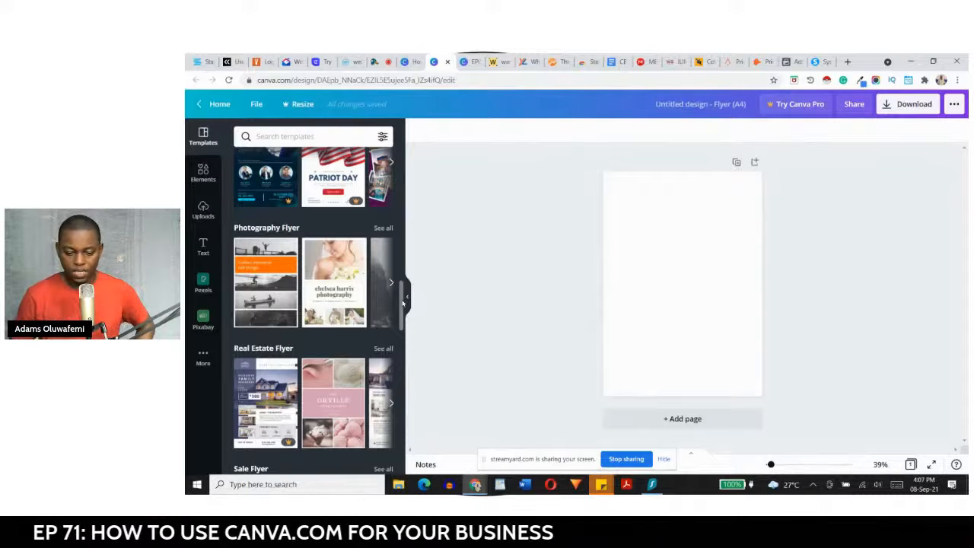
drag(403, 303, 404, 349)
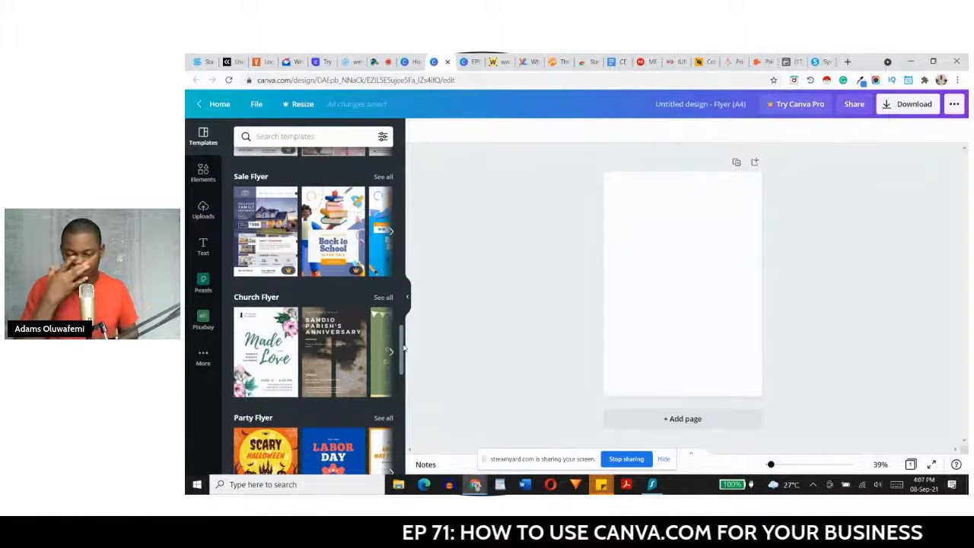
drag(402, 353, 401, 161)
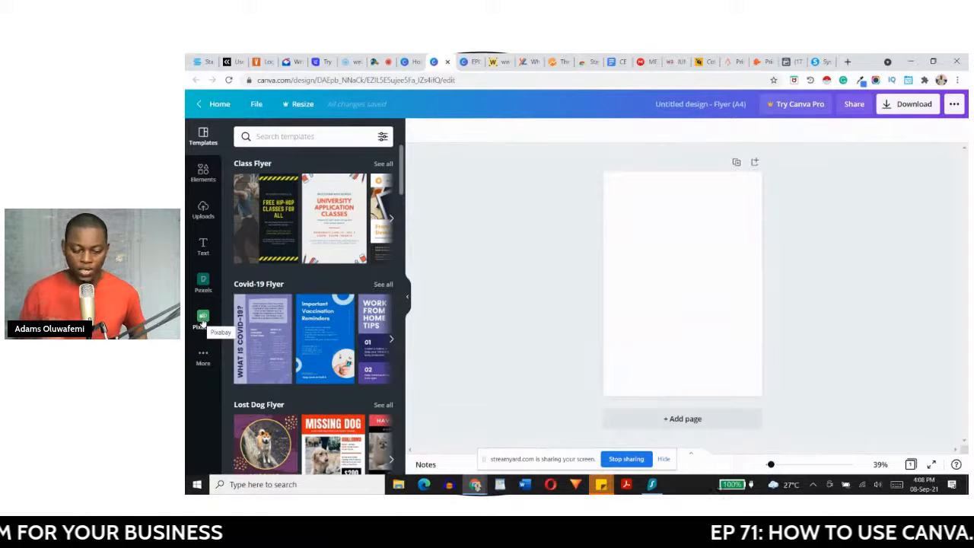
Step: Search the Pexels photo library for LAUNDRY
click(203, 286)
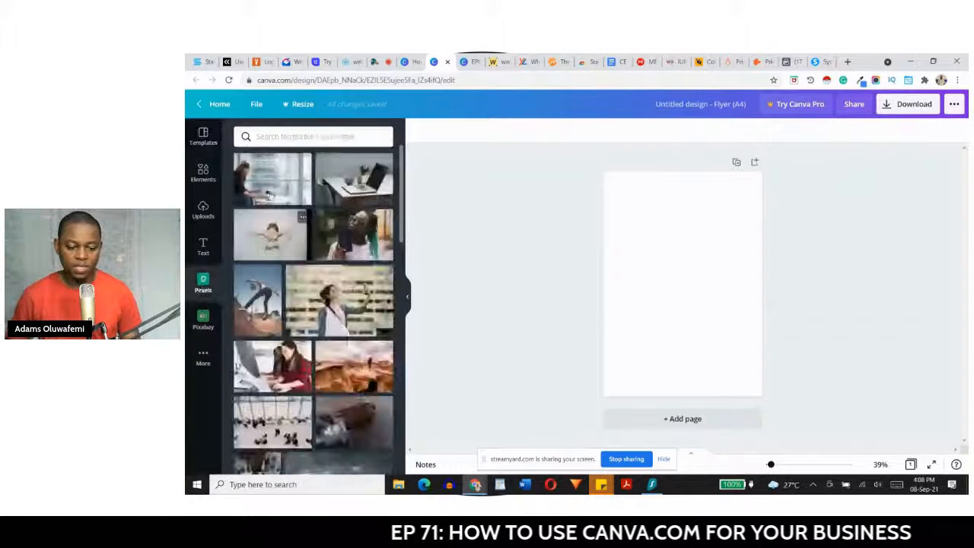
click(282, 135)
text(LAUNDRY)
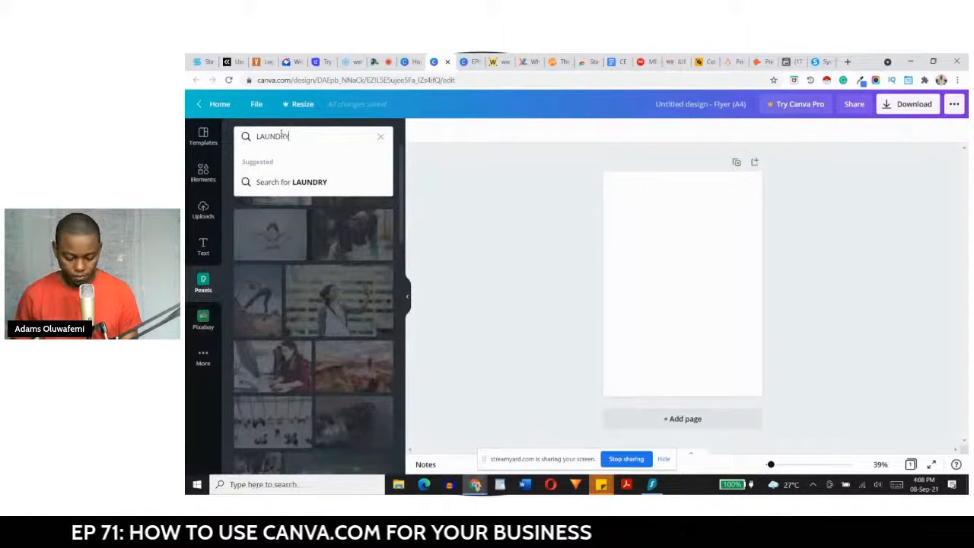
key(Return)
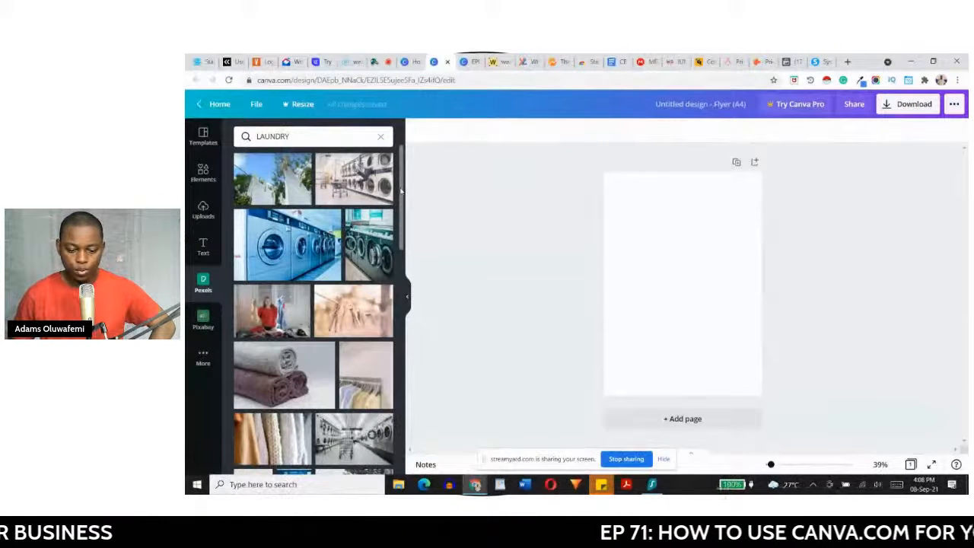
Step: Try the blue washing machine photo on the flyer page and delete it again
drag(402, 192, 407, 385)
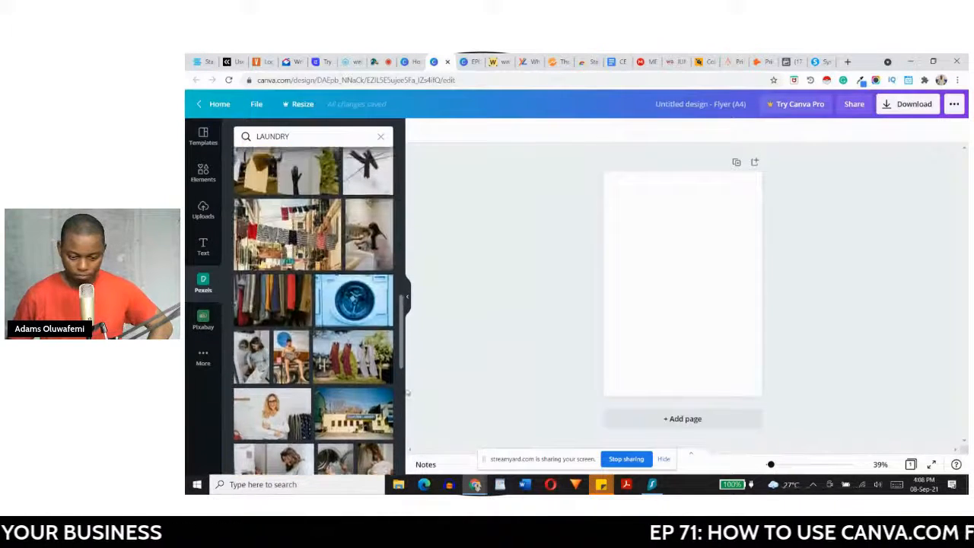
click(348, 297)
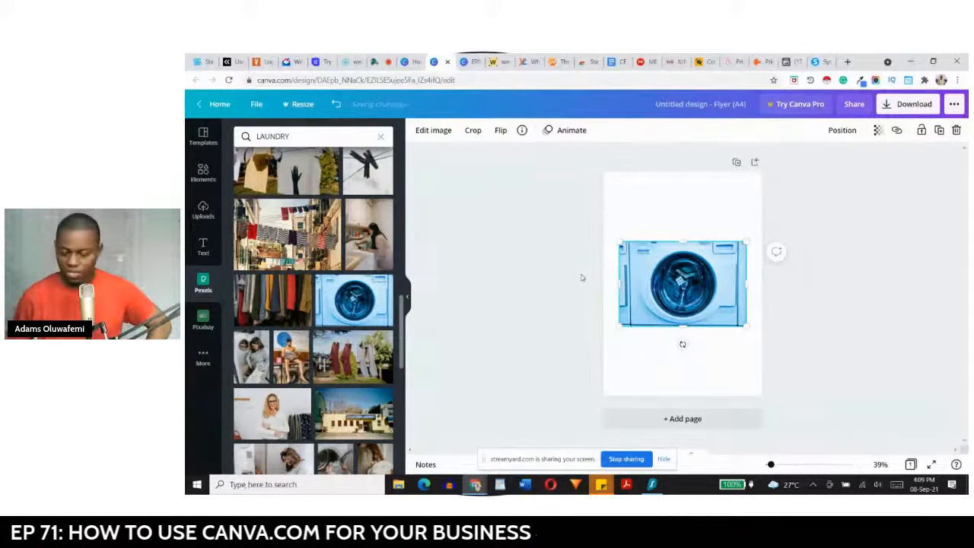
key(Delete)
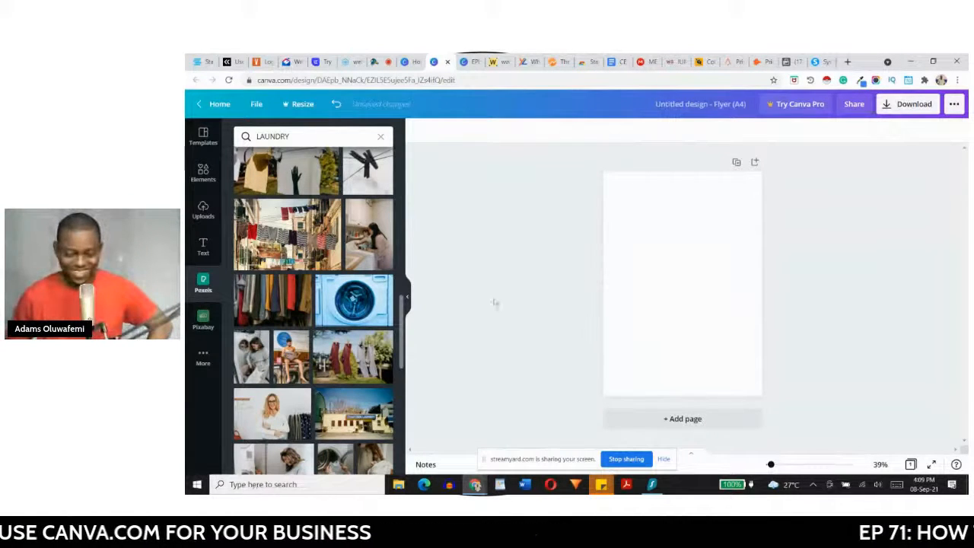
Step: Add the Pexels photo of blue laundromat chairs and washing machines, and enlarge it to fill the flyer page
drag(402, 321, 409, 411)
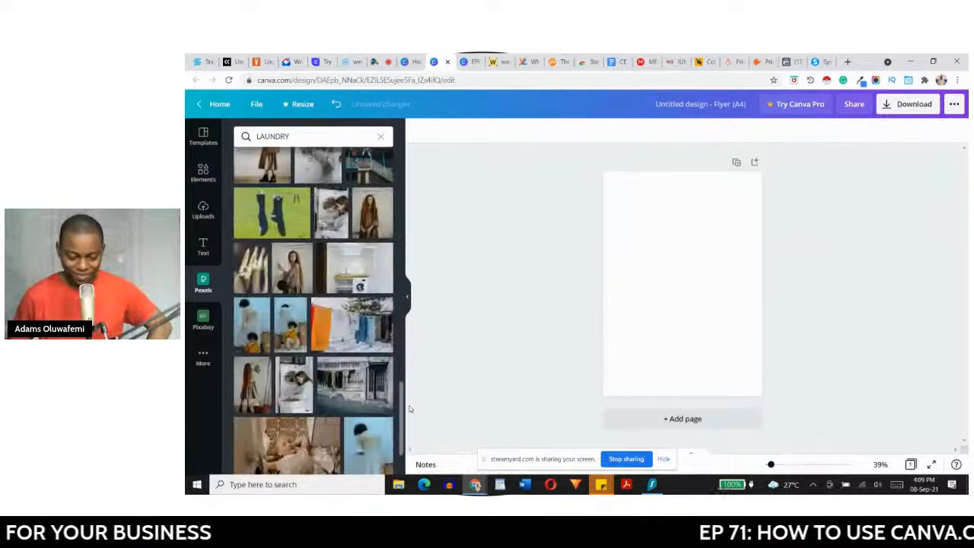
scroll(407, 419, down, 5)
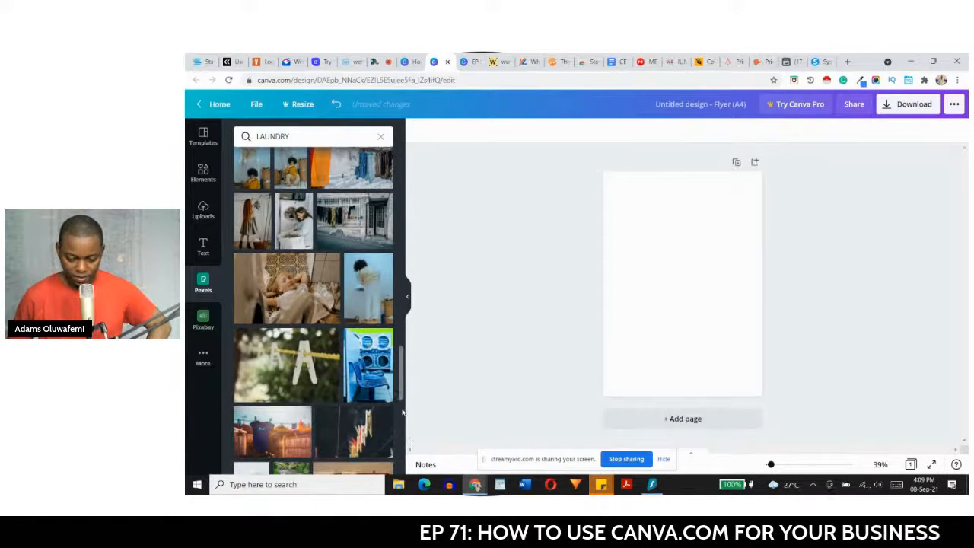
click(376, 369)
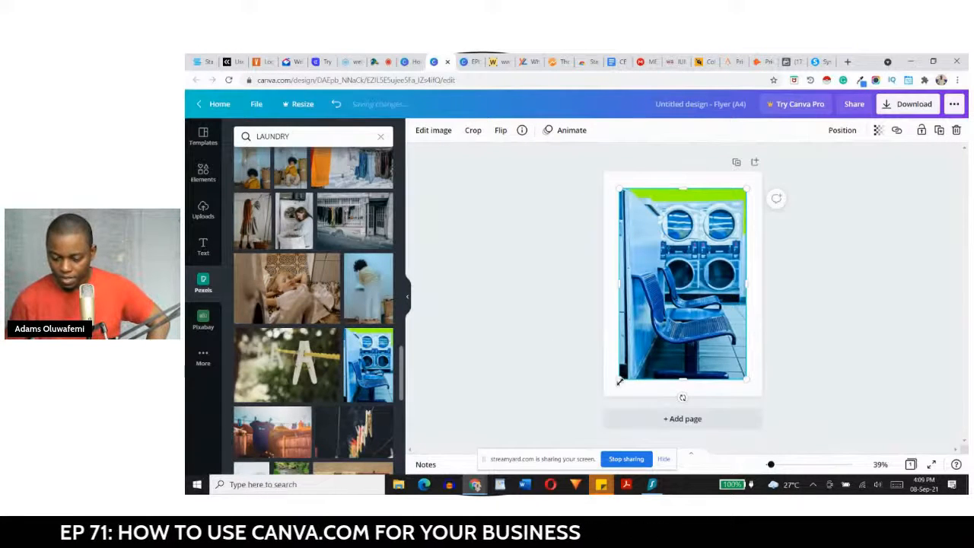
drag(621, 378, 603, 401)
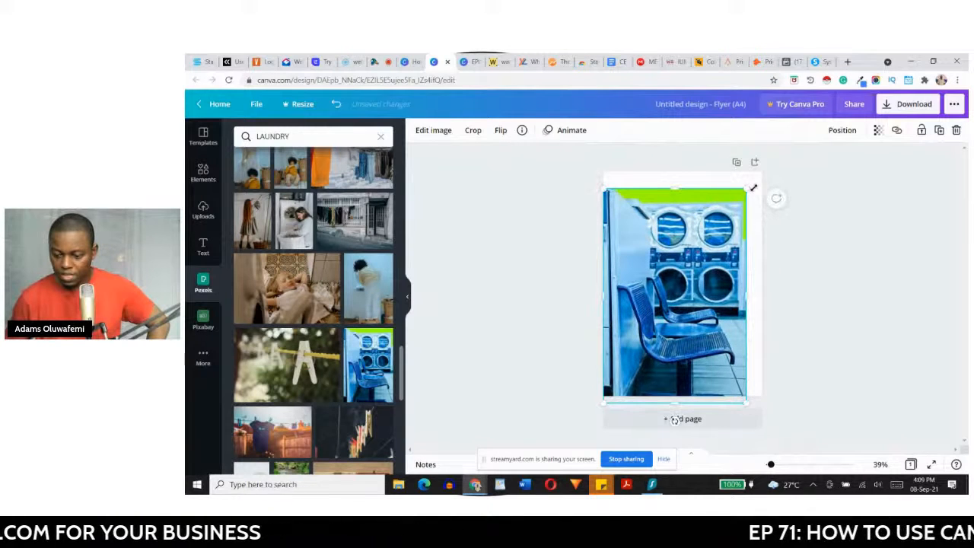
drag(747, 187, 766, 172)
drag(691, 219, 690, 219)
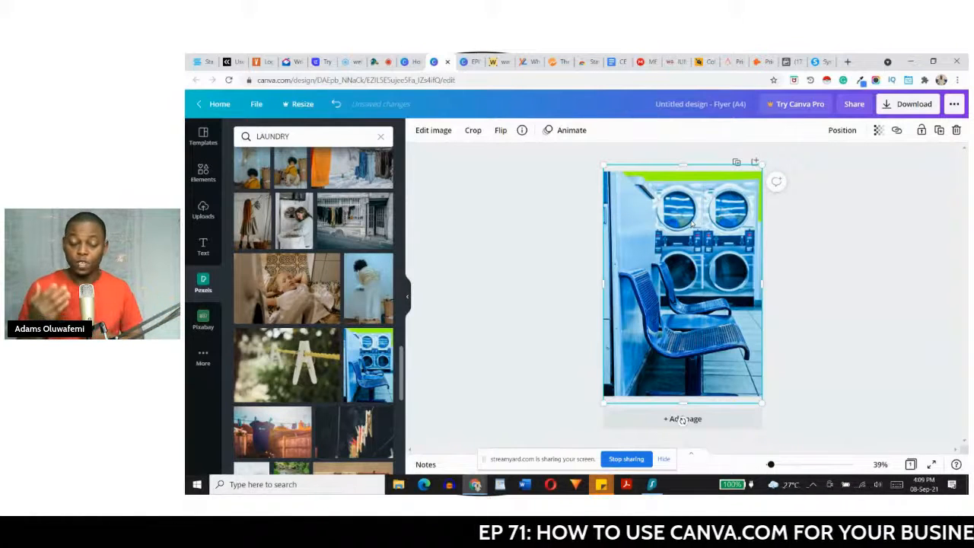
Step: Add the uploaded blue video clapperboard logo and shrink it into the flyer's bottom-right corner
click(201, 212)
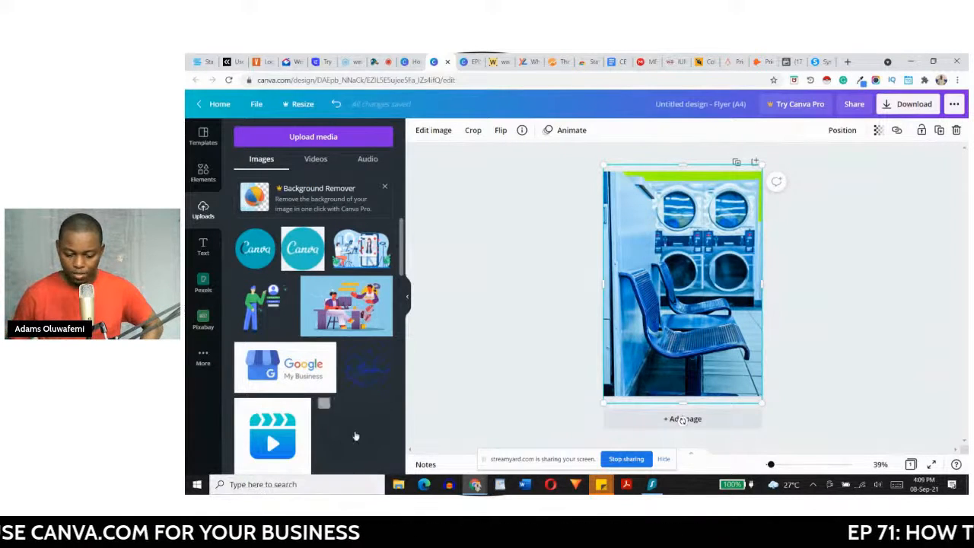
click(349, 450)
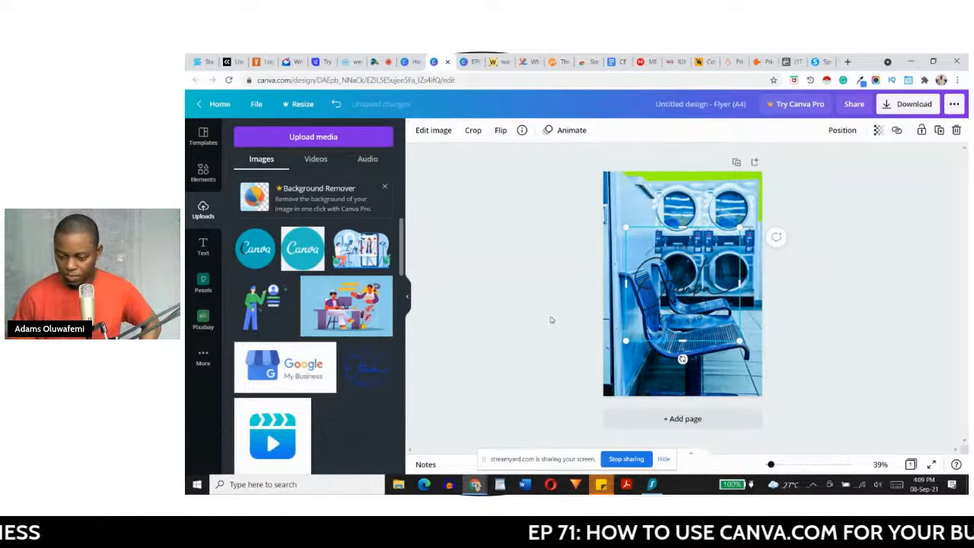
key(Delete)
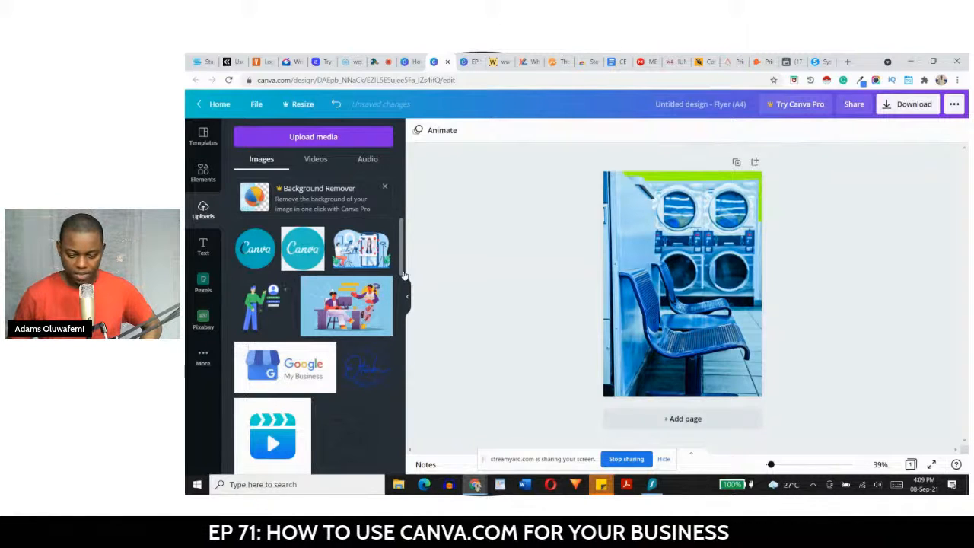
drag(401, 260, 400, 293)
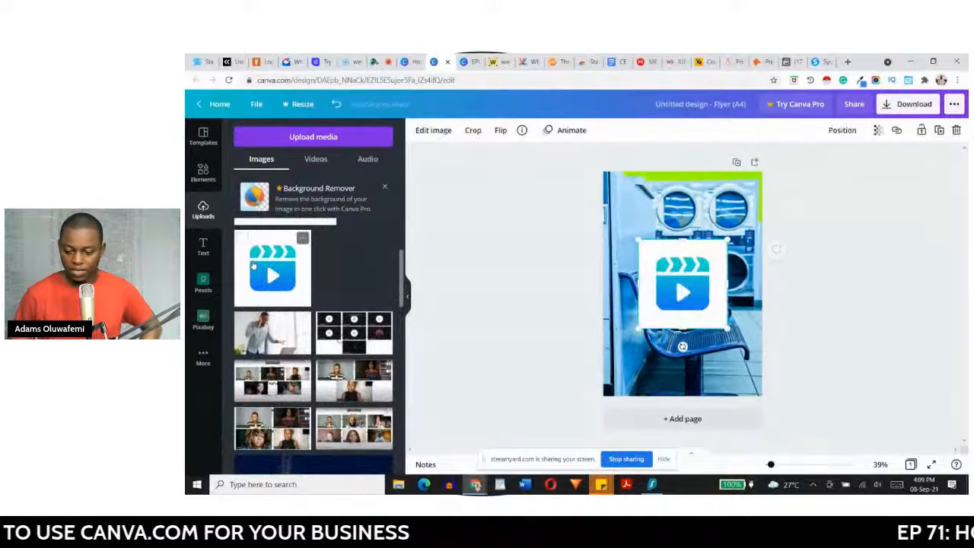
click(253, 264)
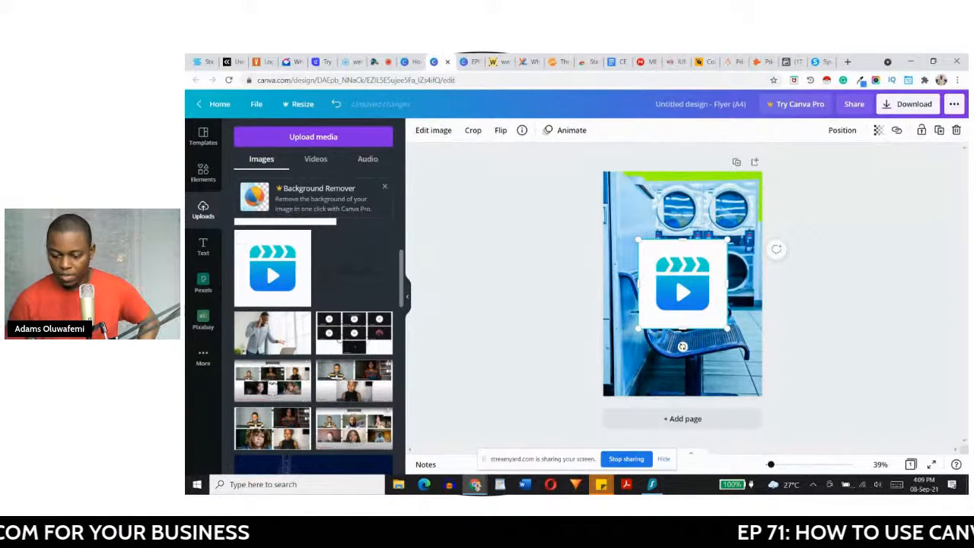
drag(636, 328, 749, 384)
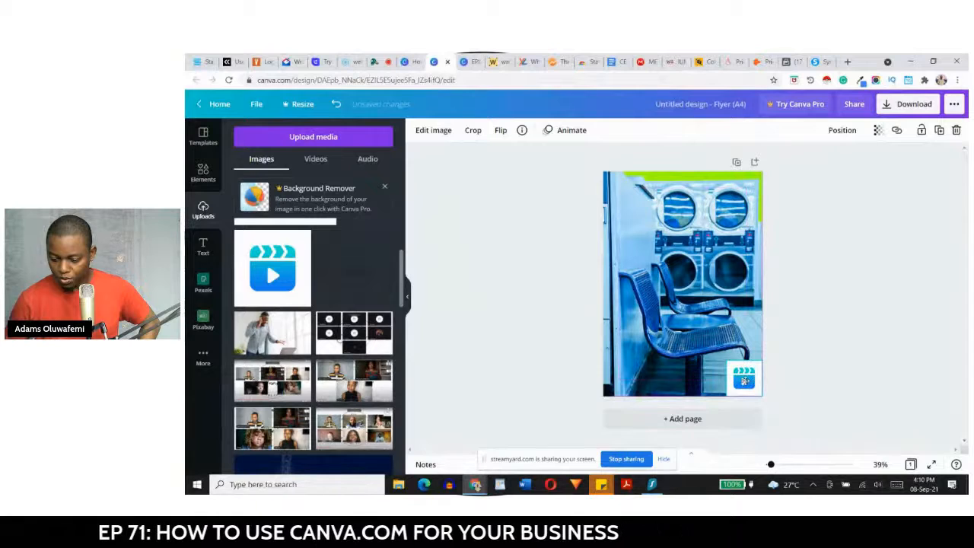
click(744, 381)
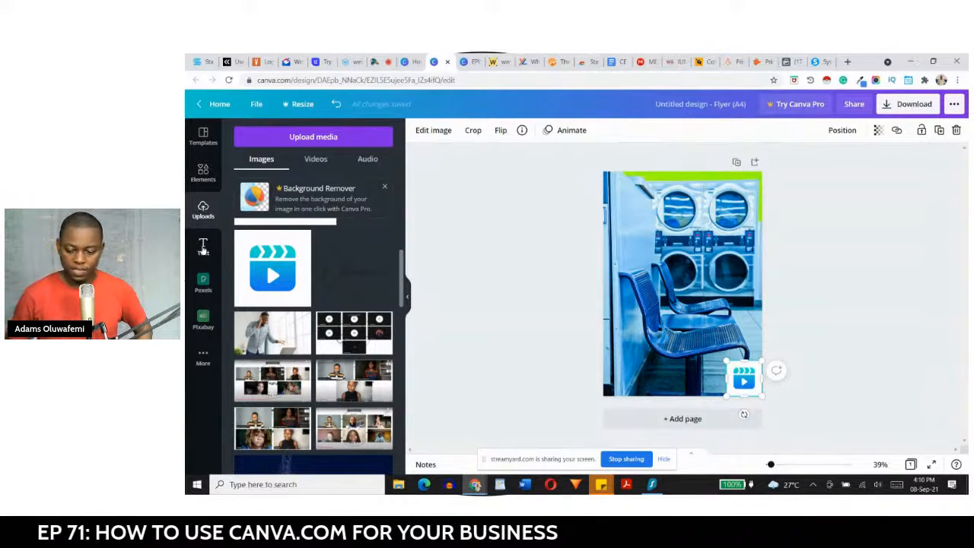
Step: Add a square shape and reshape it into a wide, flat bar across the washing machines
click(203, 247)
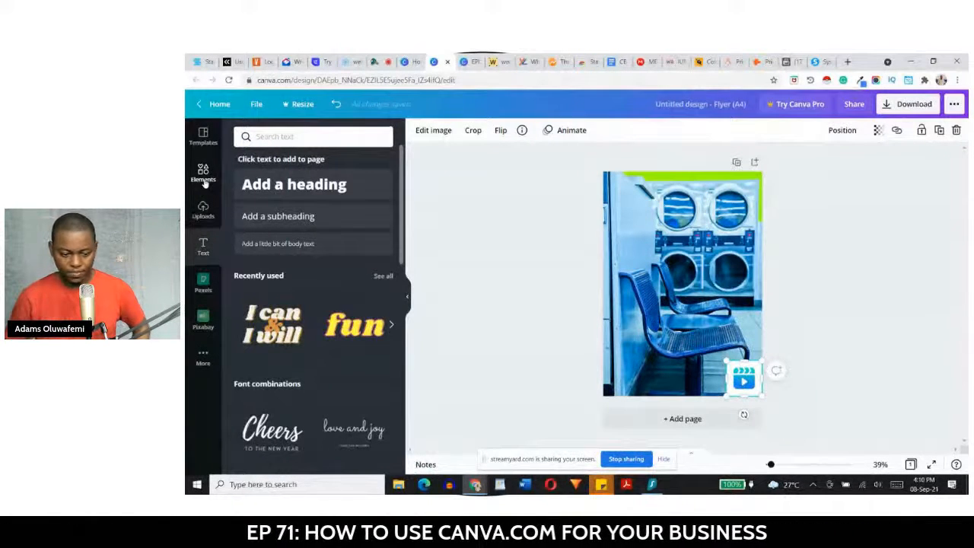
click(203, 181)
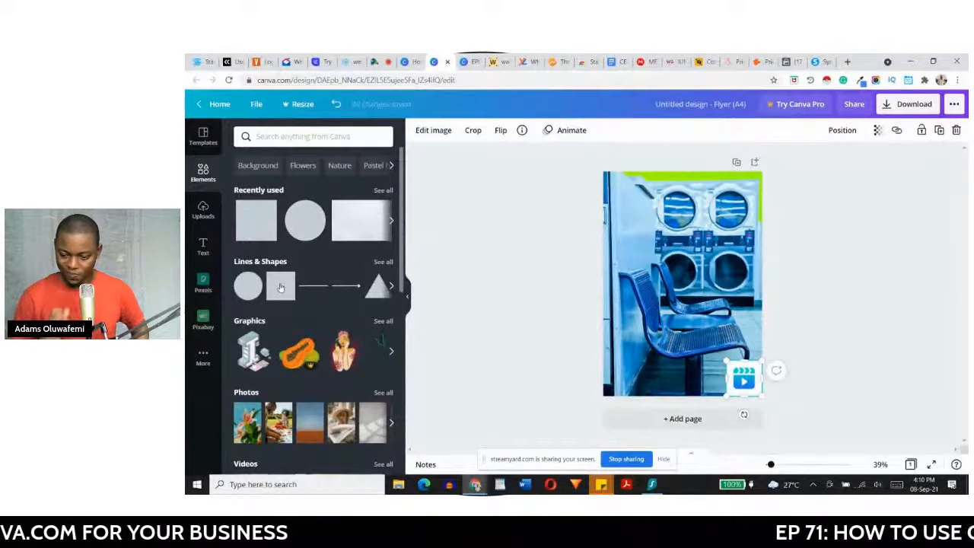
click(281, 287)
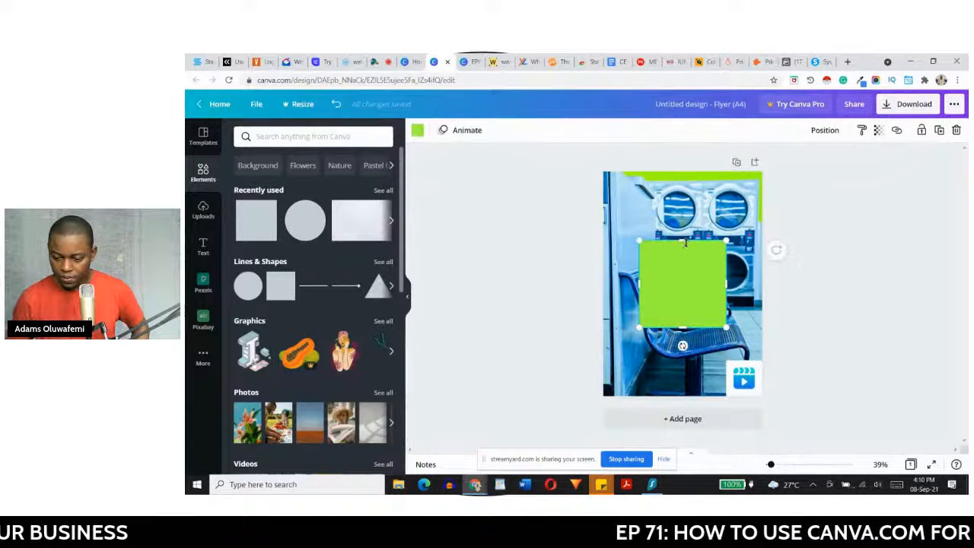
drag(683, 256, 752, 246)
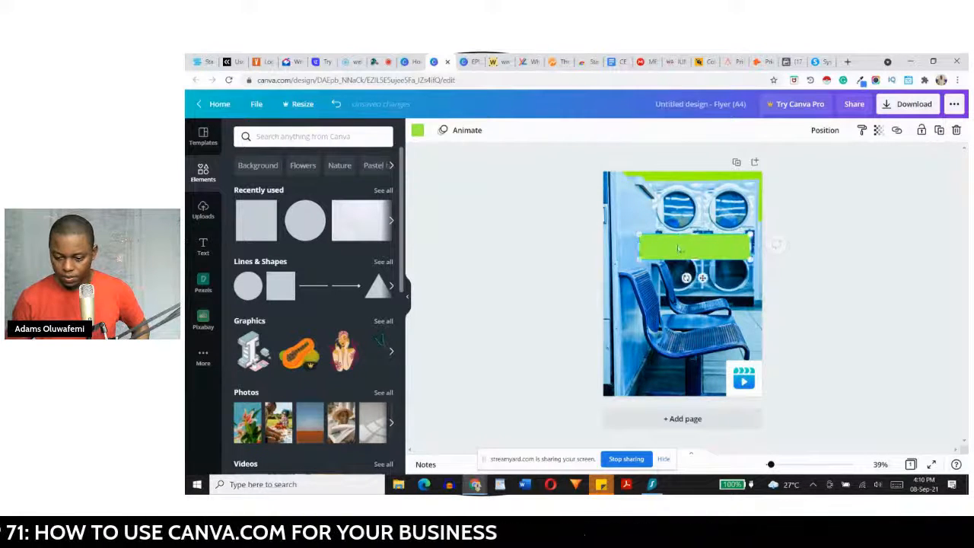
drag(630, 247, 619, 247)
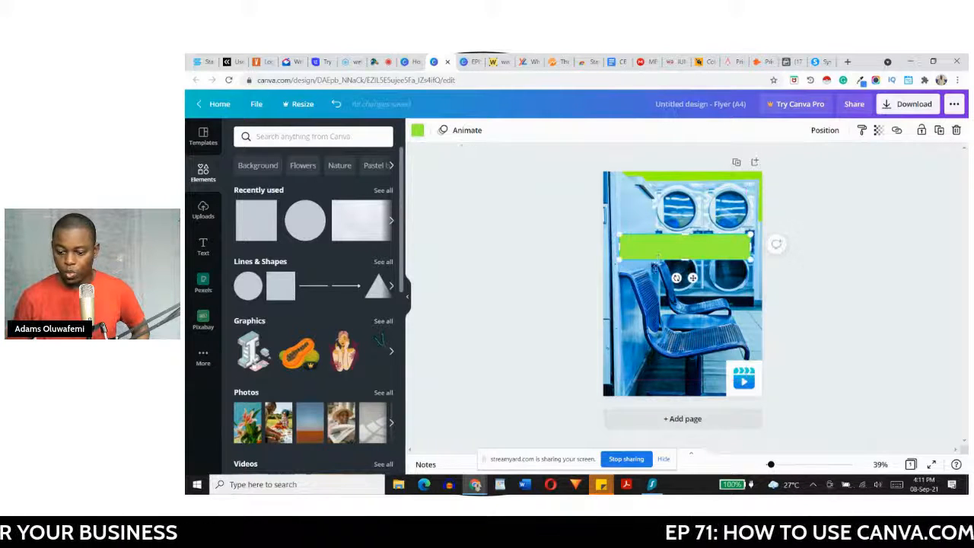
Step: Open the bar's color choices and search them for white and then pink, clearing each search
click(417, 130)
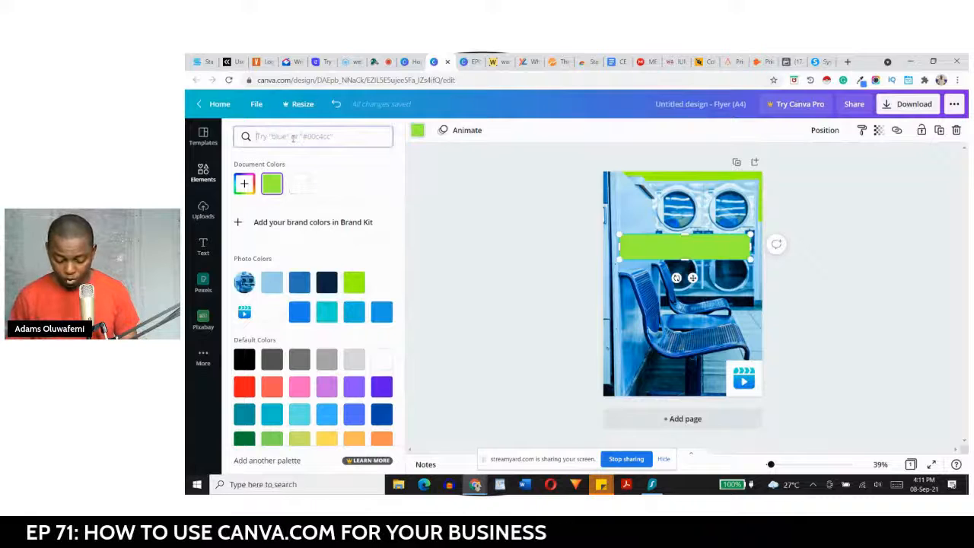
click(293, 138)
text(white)
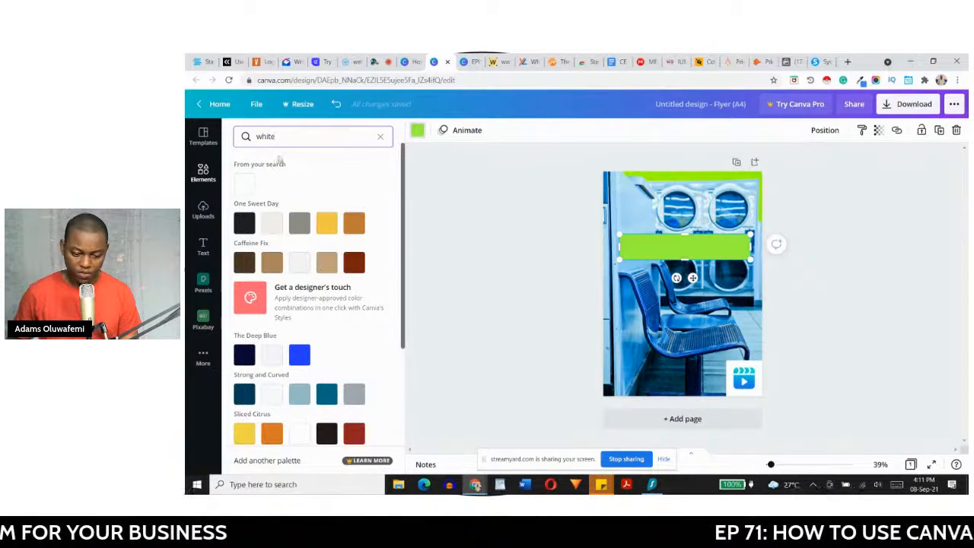
key(BackSpace)
key(BackSpace)
key(BackSpace)
key(BackSpace)
key(BackSpace)
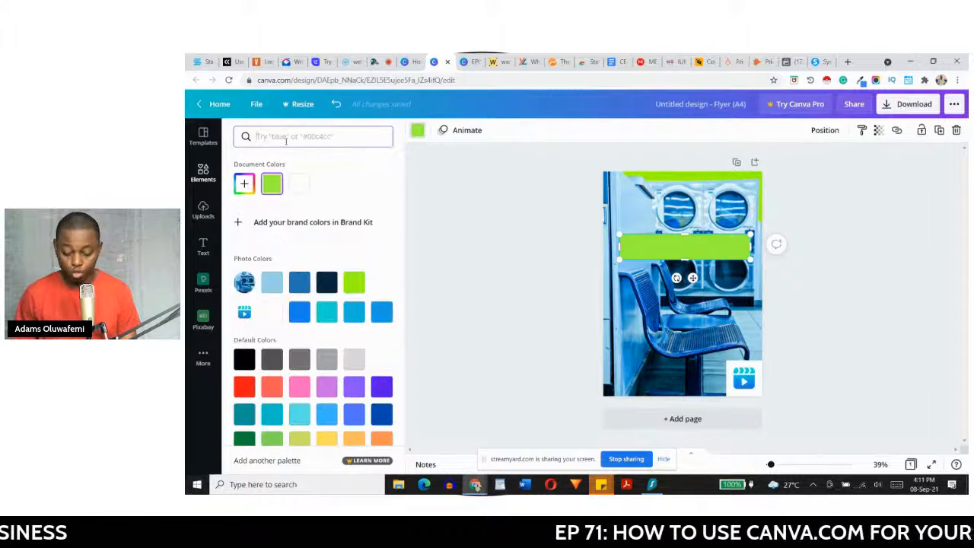
text(pi)
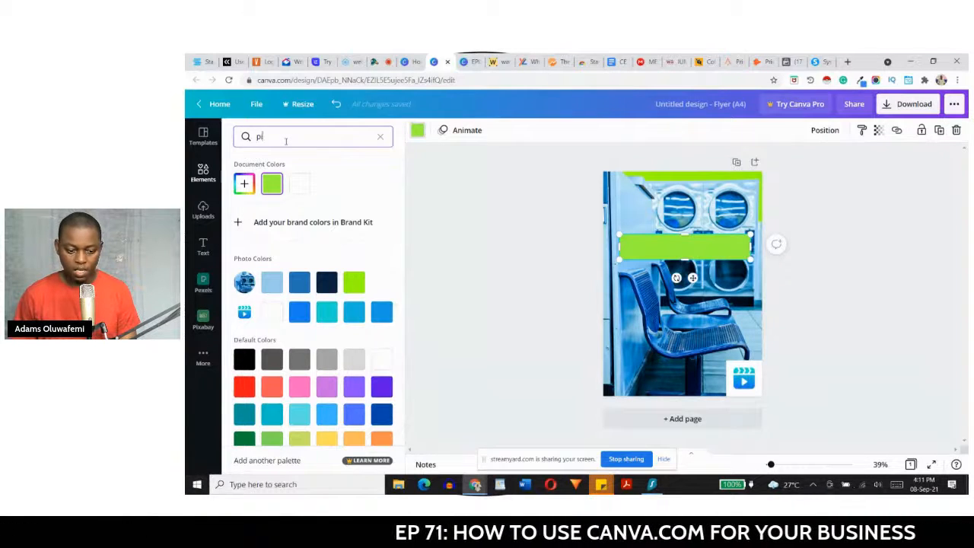
text(nk)
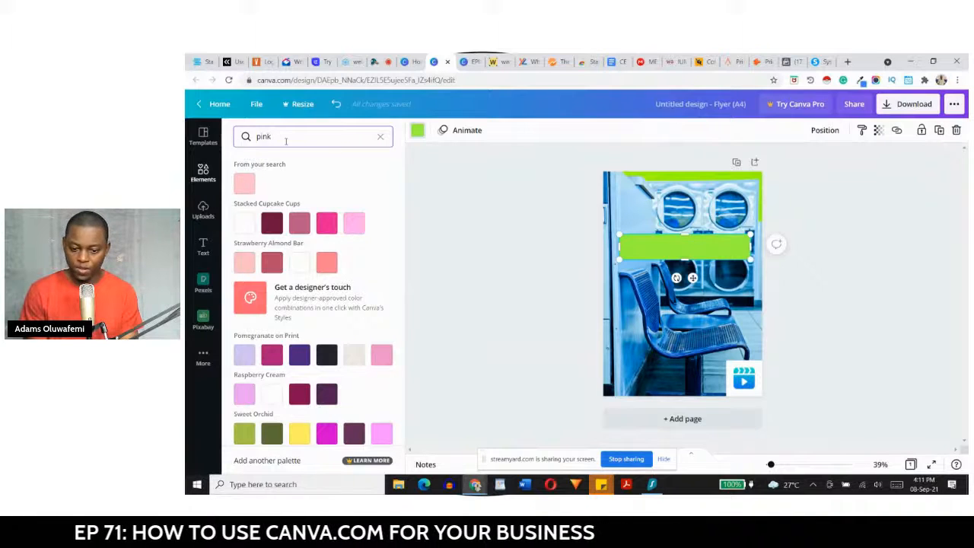
key(BackSpace)
key(BackSpace)
key(BackSpace)
key(BackSpace)
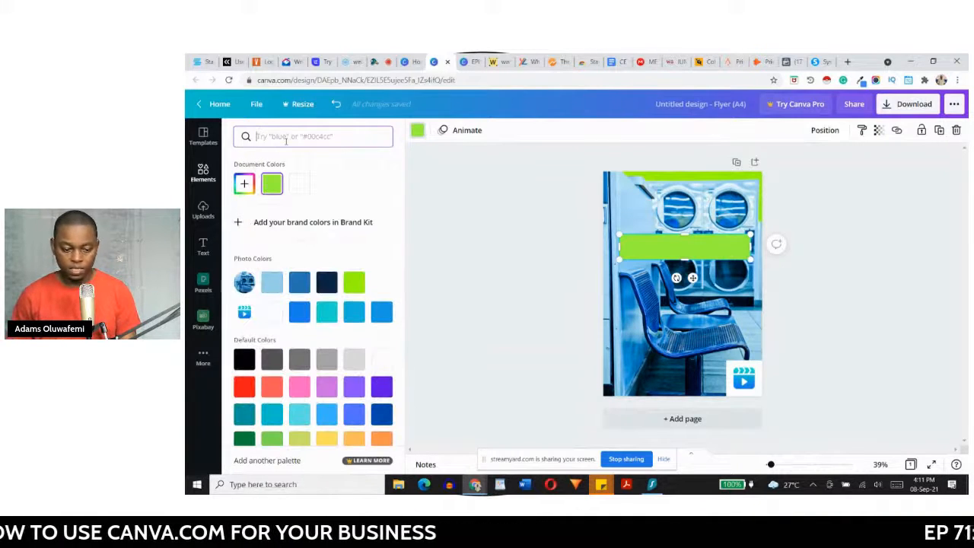
Step: Search the colors for white and fill the bar with it
text(white)
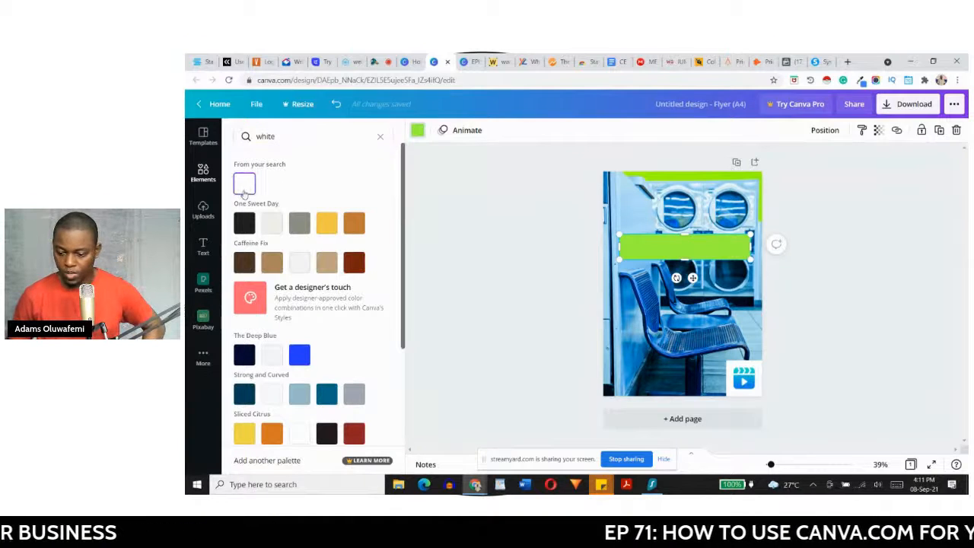
click(244, 186)
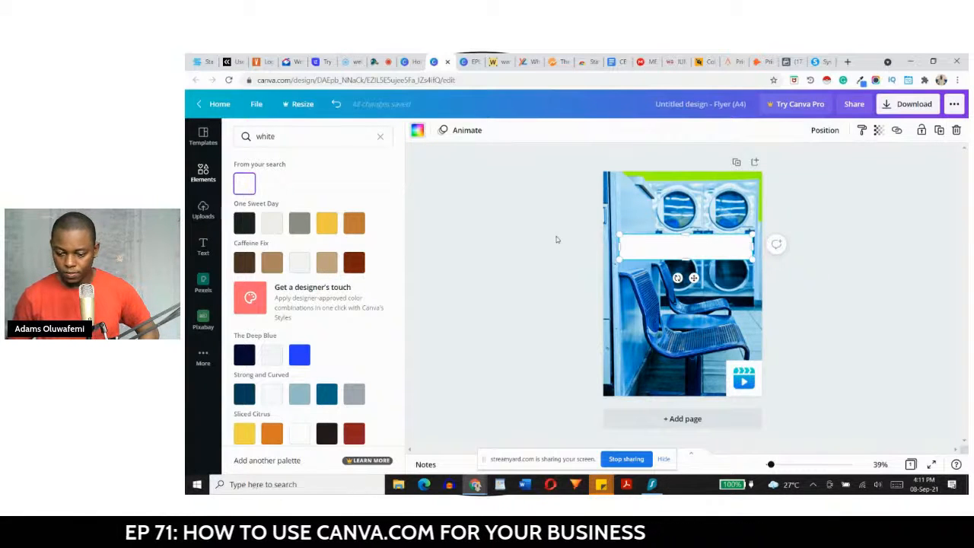
key(Escape)
click(910, 312)
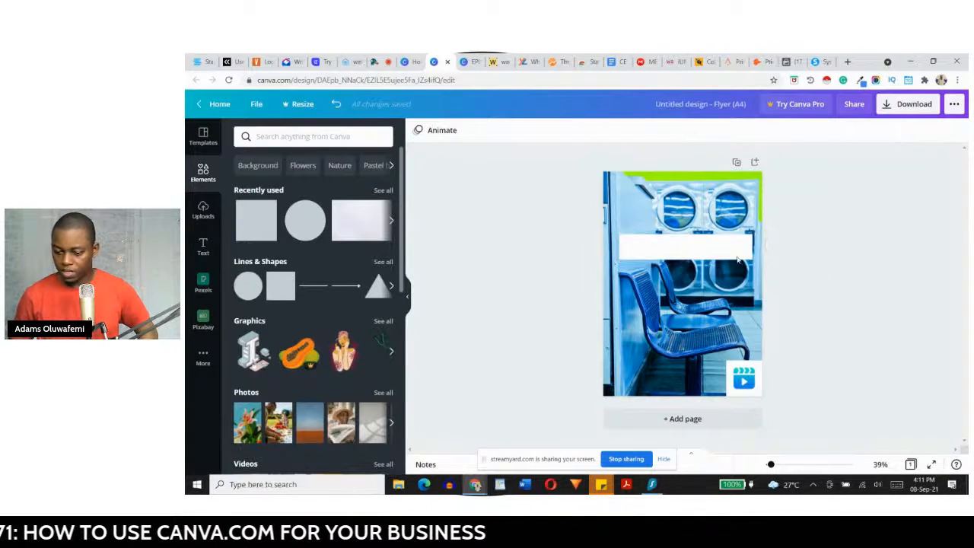
Step: Duplicate the white bar and place the copy directly below the original, aligned with it
click(708, 252)
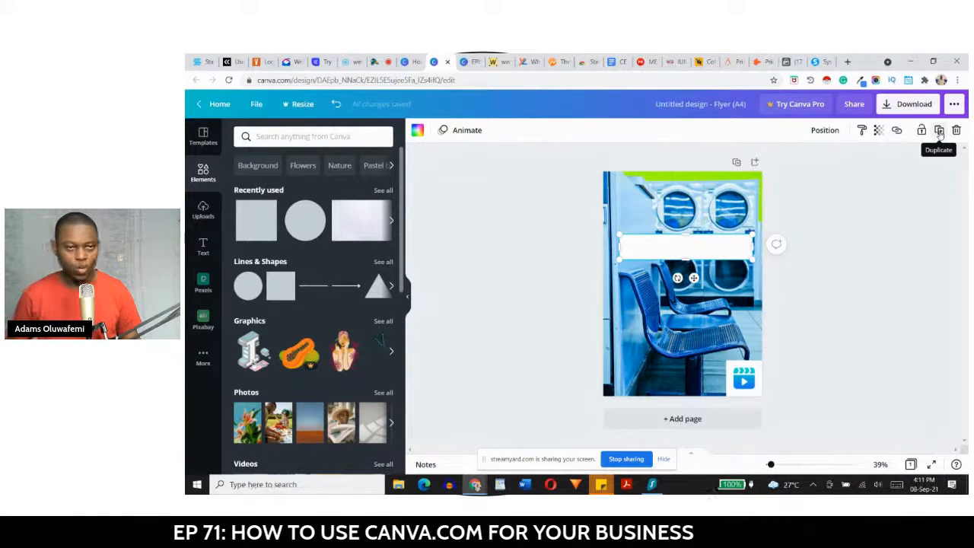
click(940, 132)
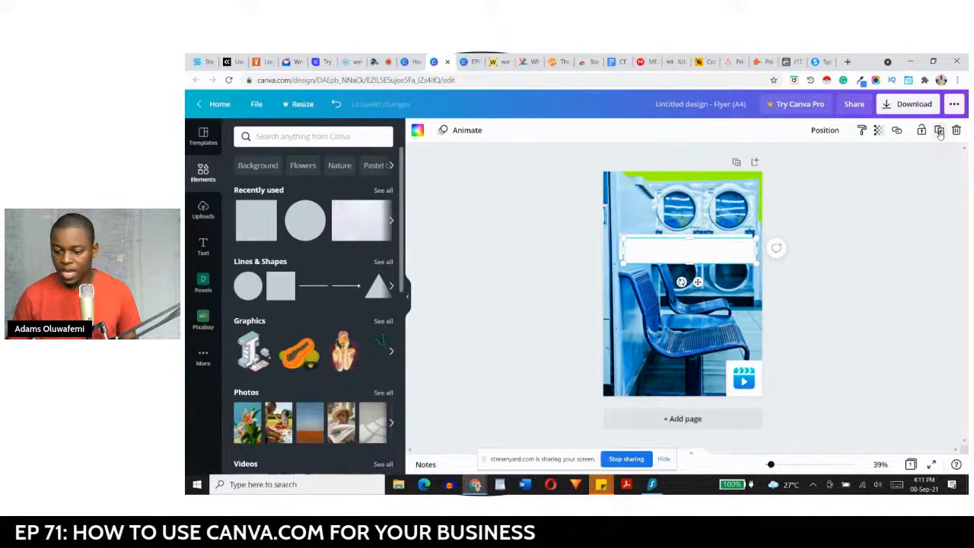
drag(676, 267, 671, 285)
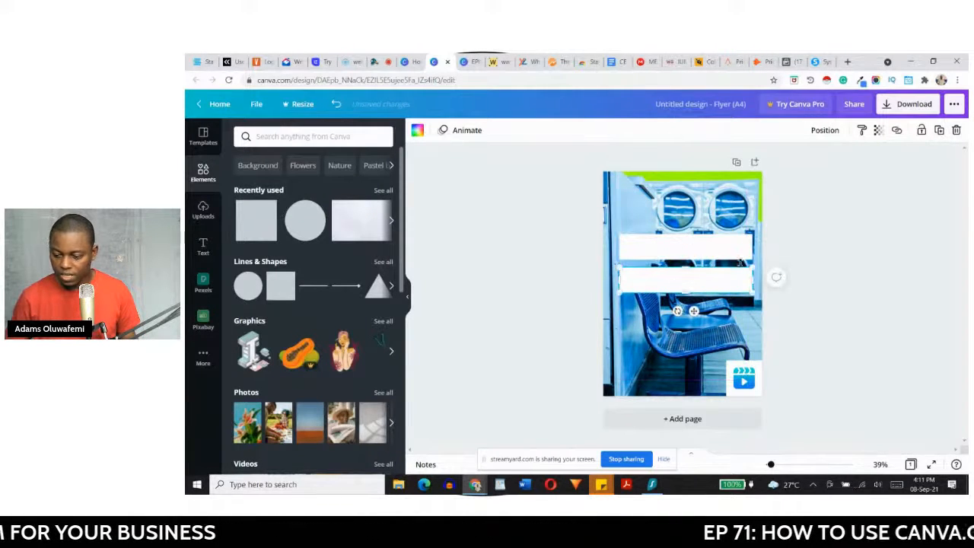
click(844, 240)
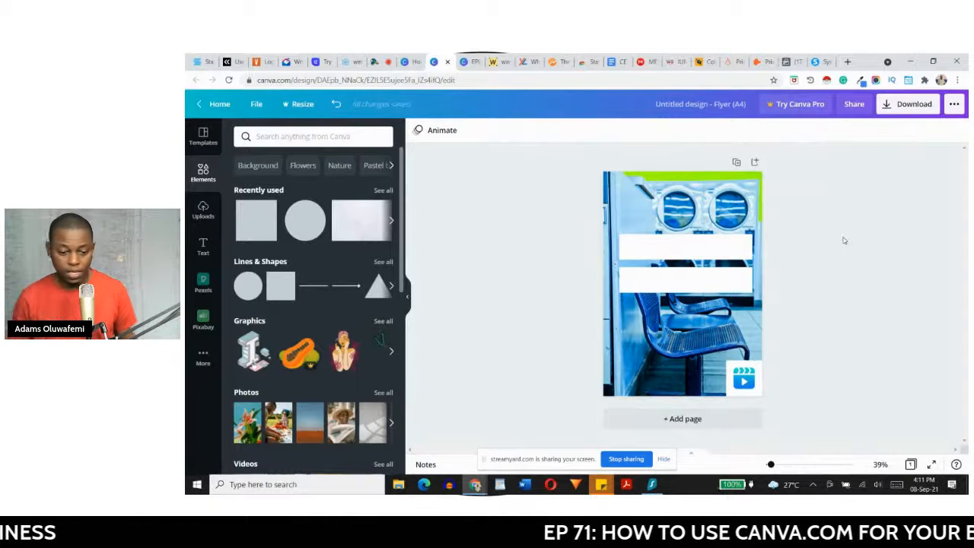
Step: Add the purple NOW OPEN font combination to the flyer
click(204, 243)
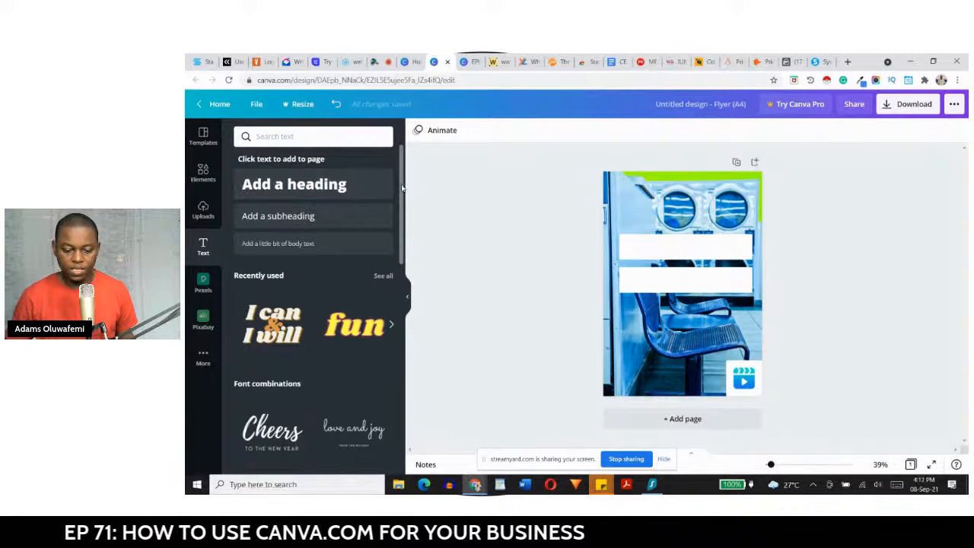
scroll(399, 239, down, 3)
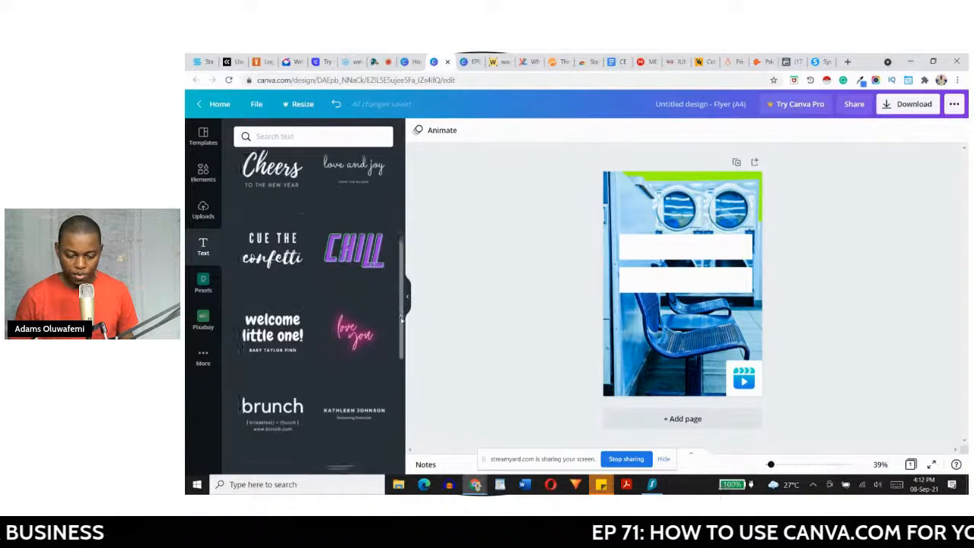
scroll(342, 343, down, 3)
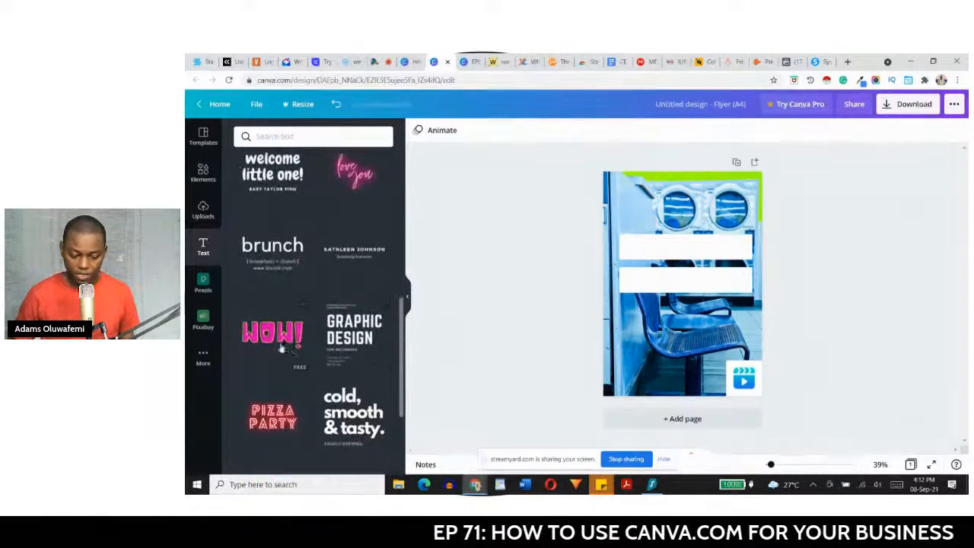
drag(400, 348, 404, 412)
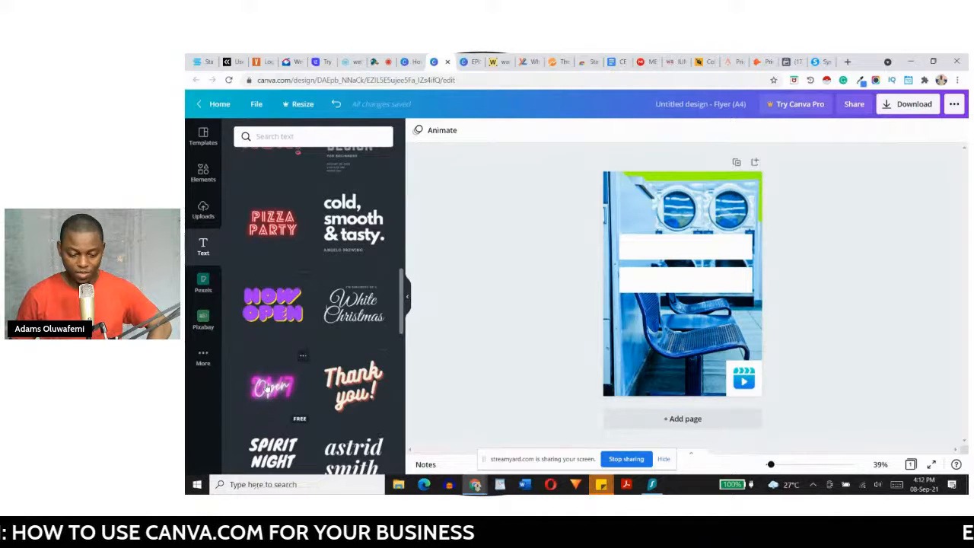
click(295, 305)
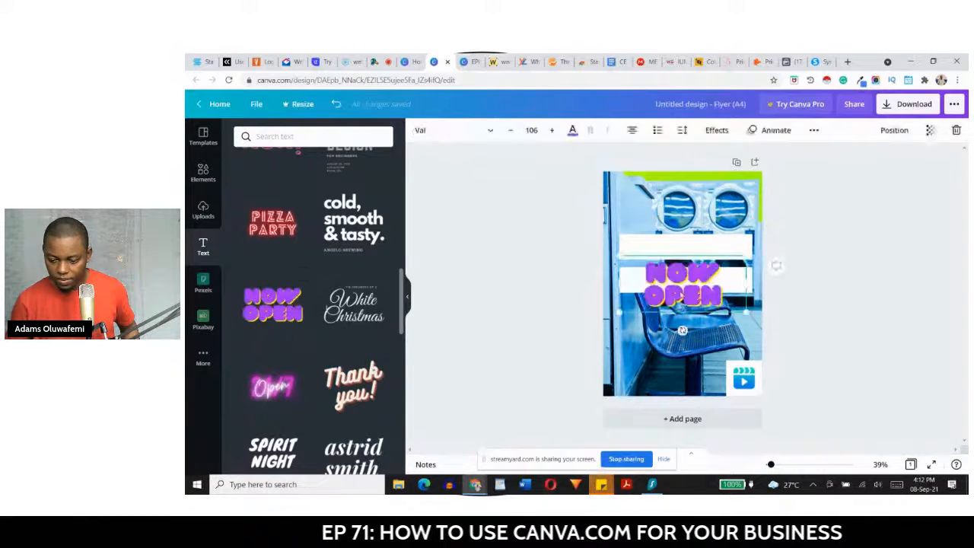
Step: Move the purple NOW OPEN text over the upper white bar and replace its wording with GET 50% OFF
drag(678, 291, 676, 257)
double_click(675, 256)
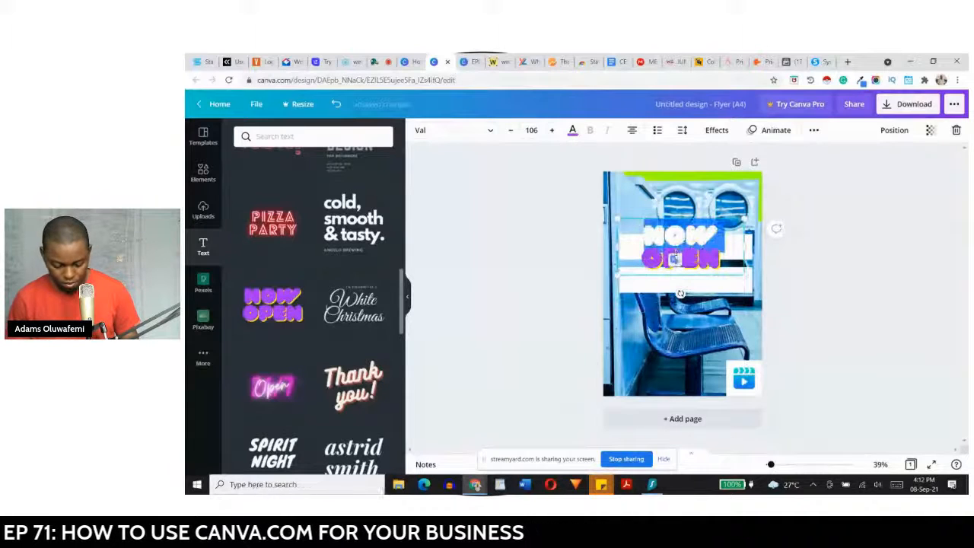
key(ctrl+a)
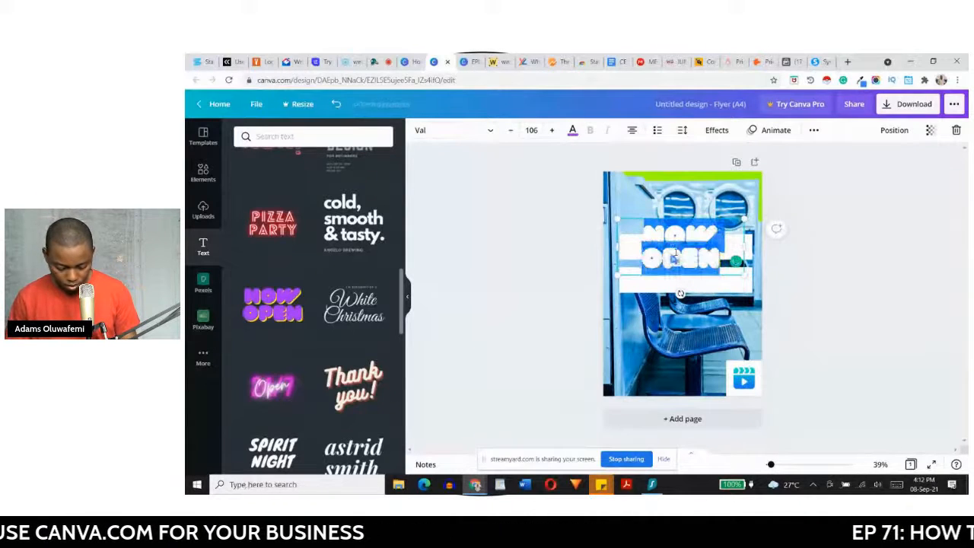
key(Caps_Lock)
text(GET)
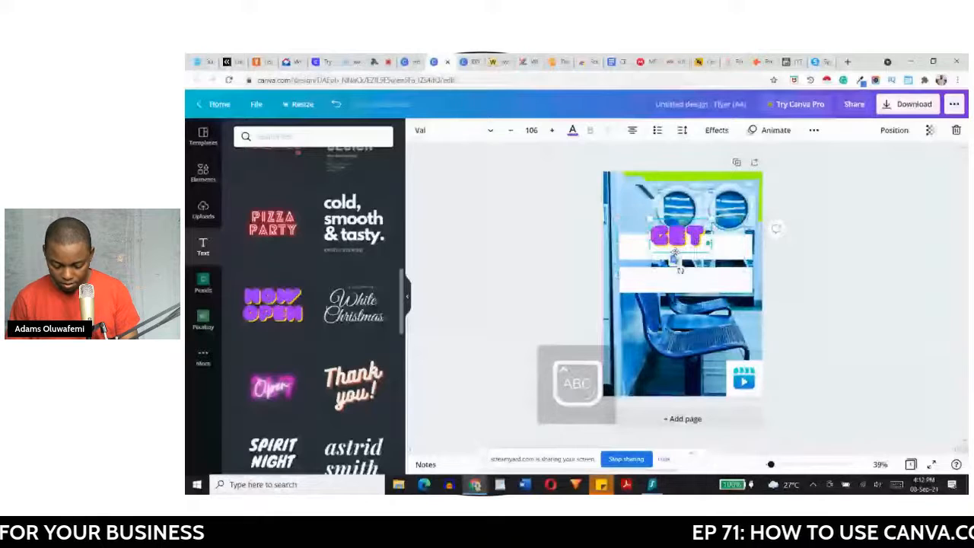
text( 50%)
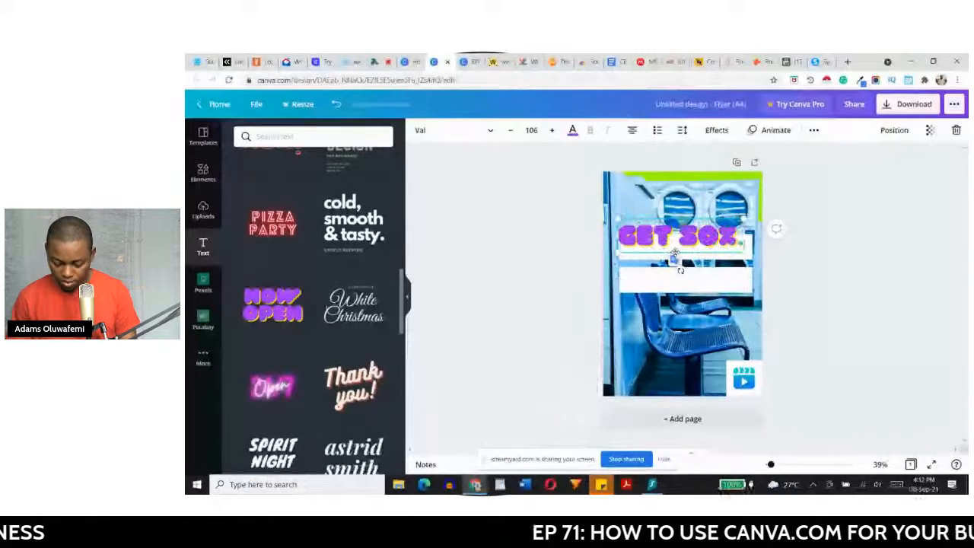
text( OFF)
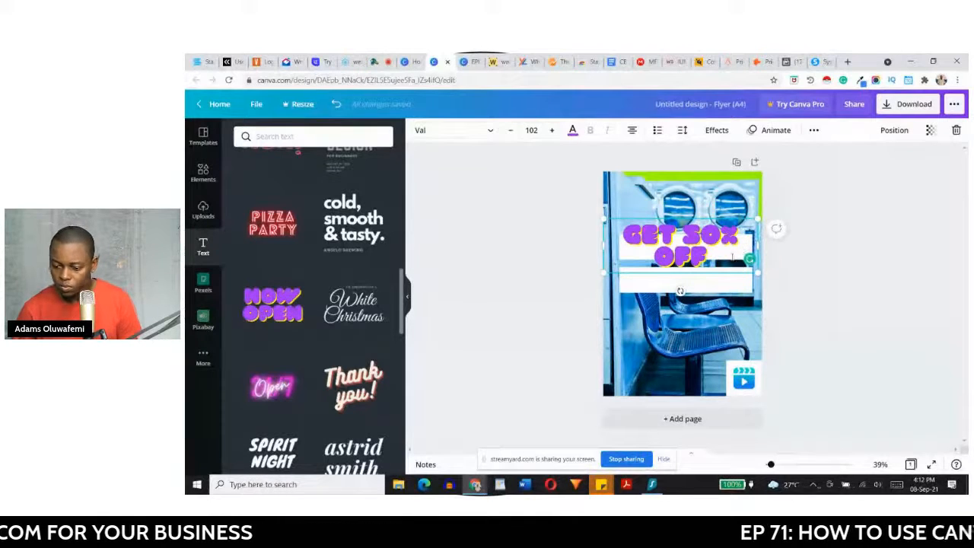
Step: Set the GET 50% OFF text's font size to 60 and place the text on the upper white bar
key(ctrl+a)
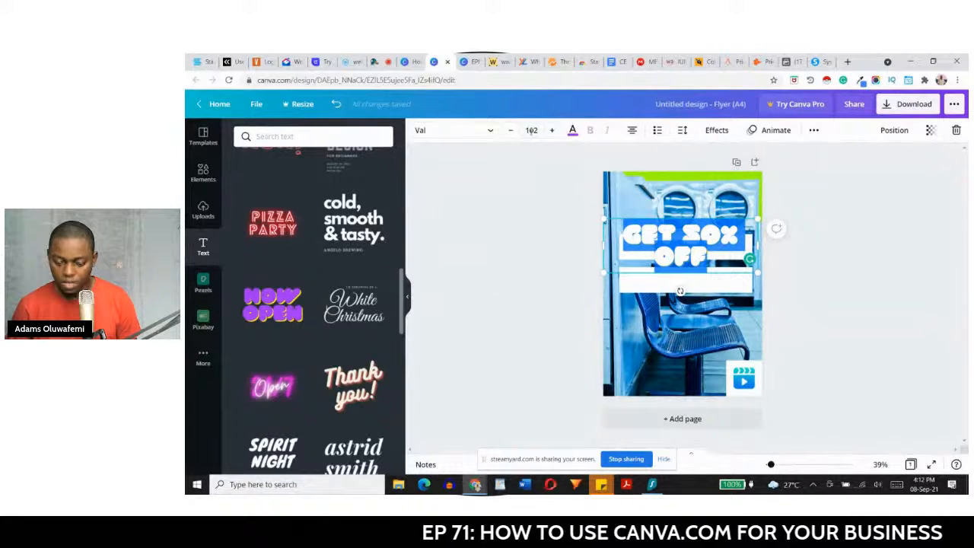
click(530, 137)
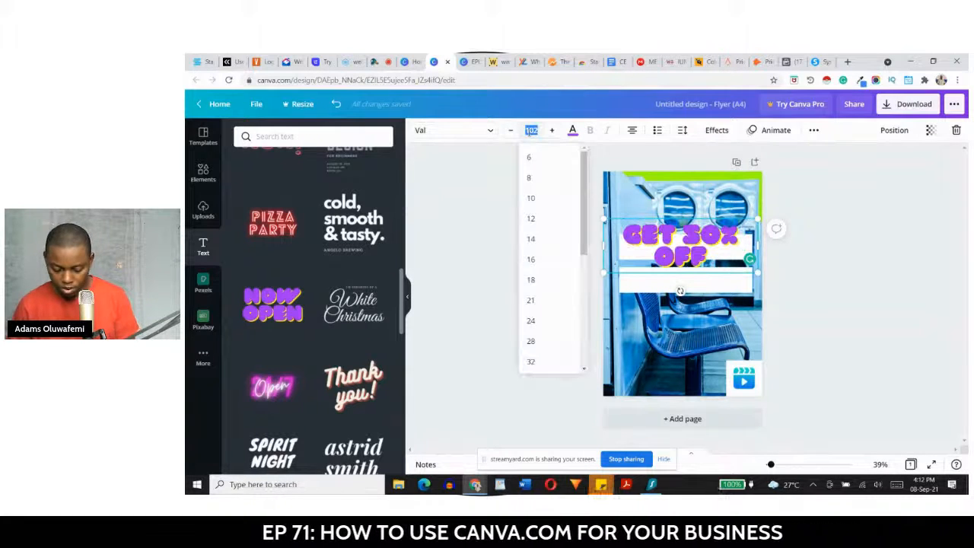
text(60)
key(Return)
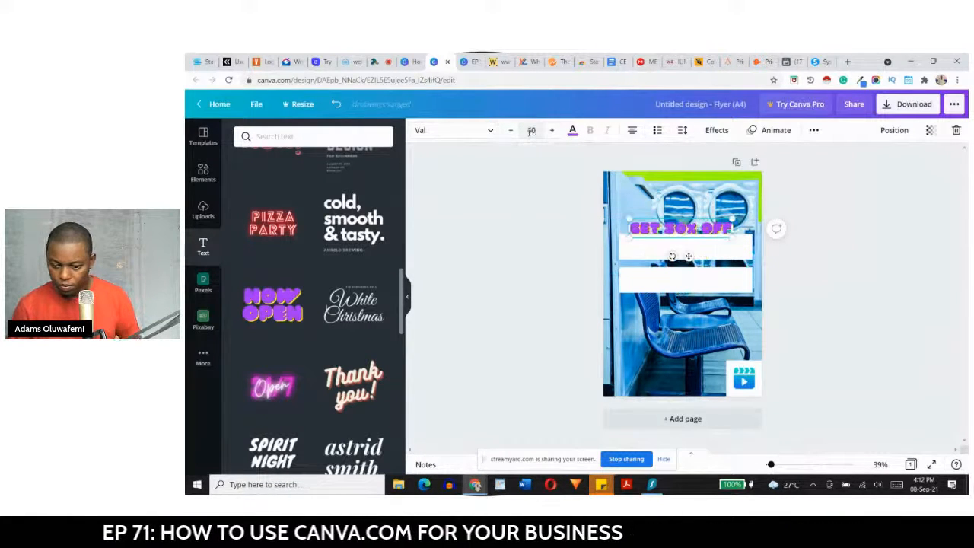
click(489, 224)
drag(656, 227, 659, 246)
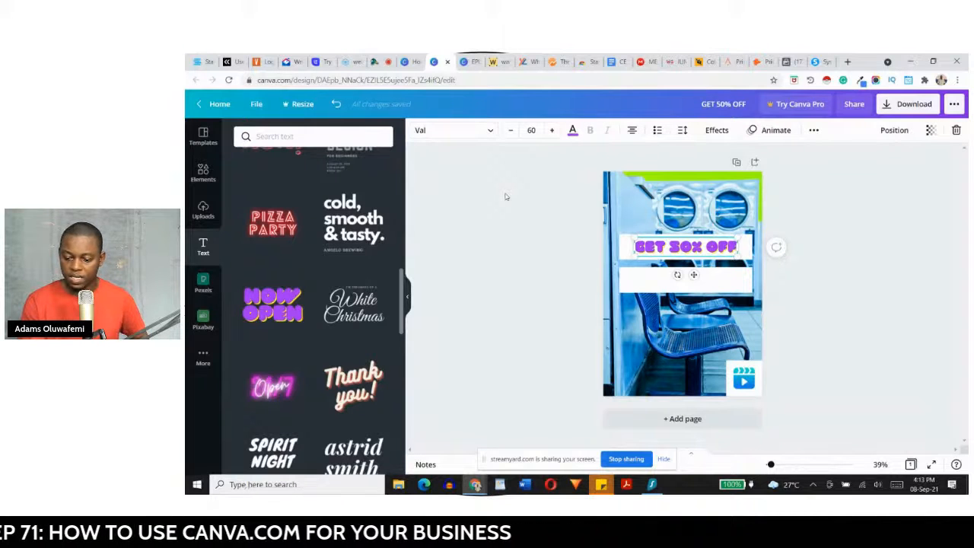
Step: View the Canva Pro free trial offer, close it and deselect the text
click(795, 105)
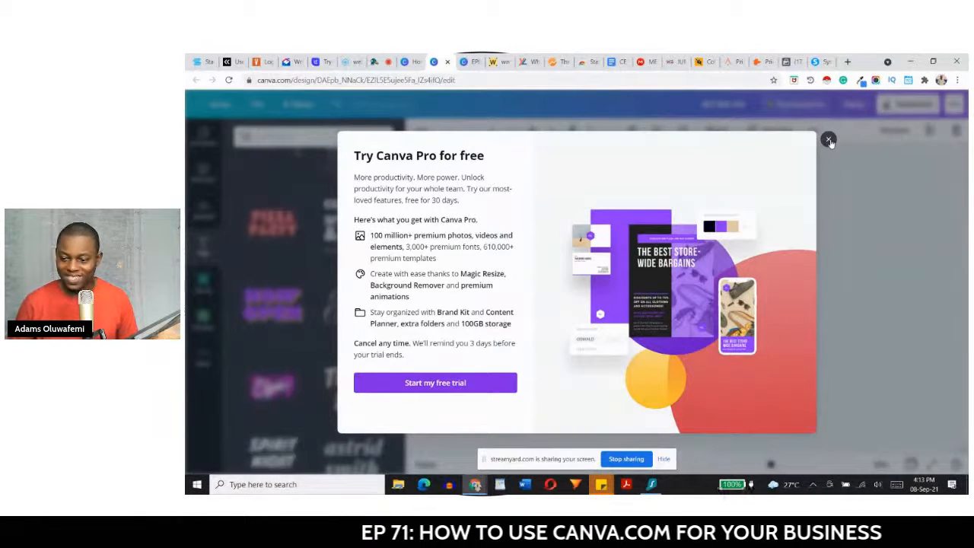
click(829, 141)
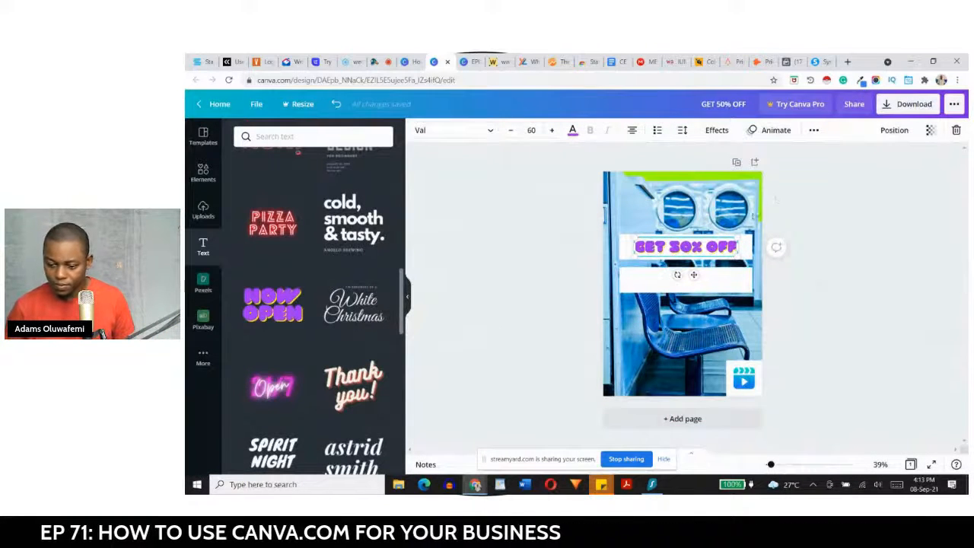
click(844, 245)
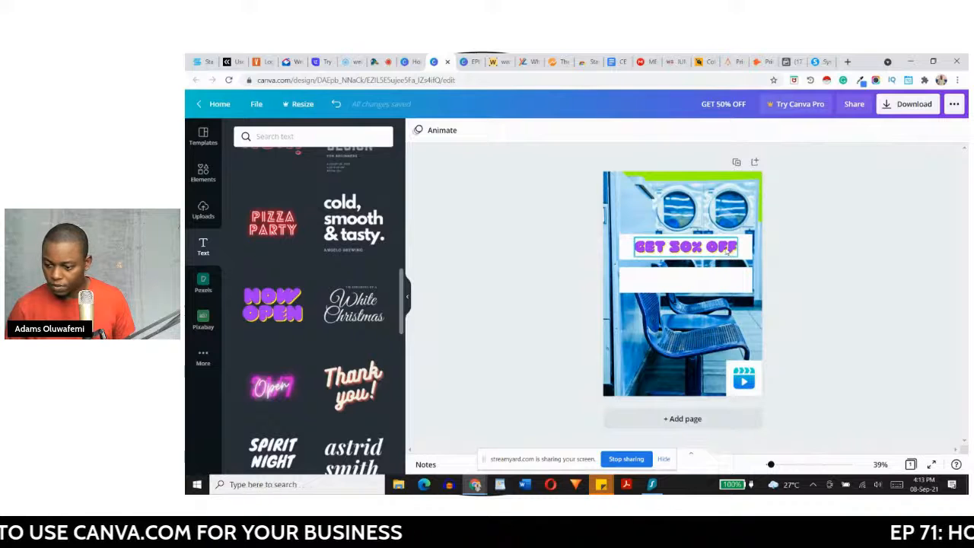
Step: Copy the GET 50% OFF text onto the lower white bar and change the copy's wording to YOUR NEXT
click(729, 252)
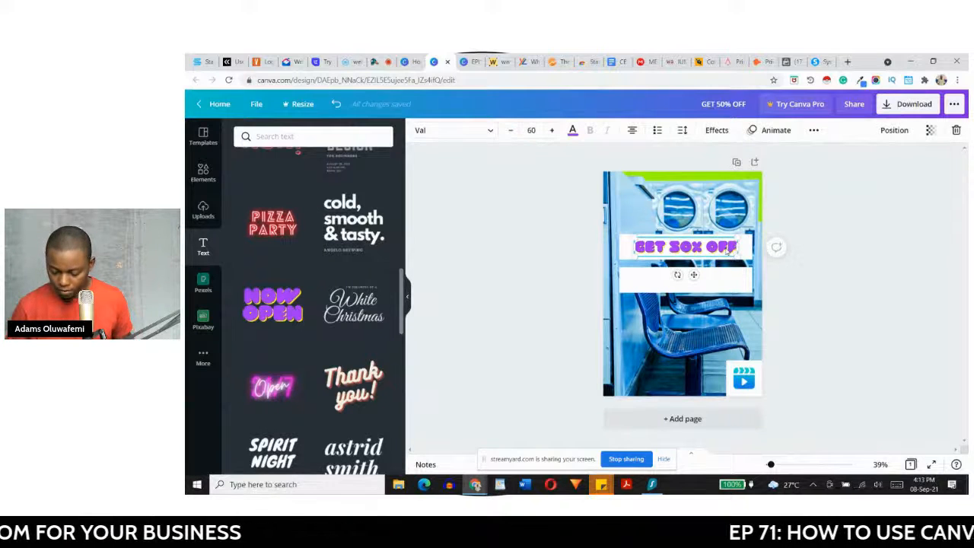
drag(728, 248, 696, 283)
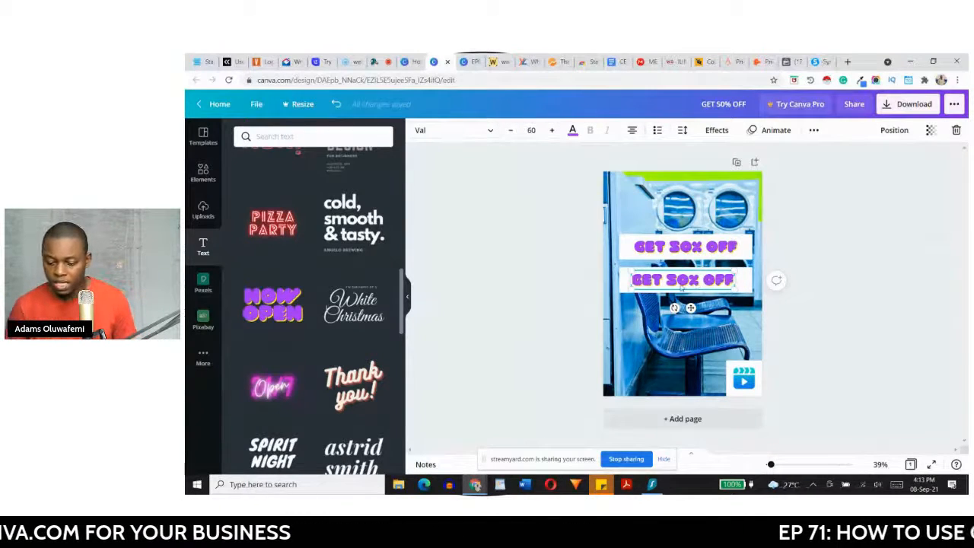
double_click(689, 282)
key(ctrl+a)
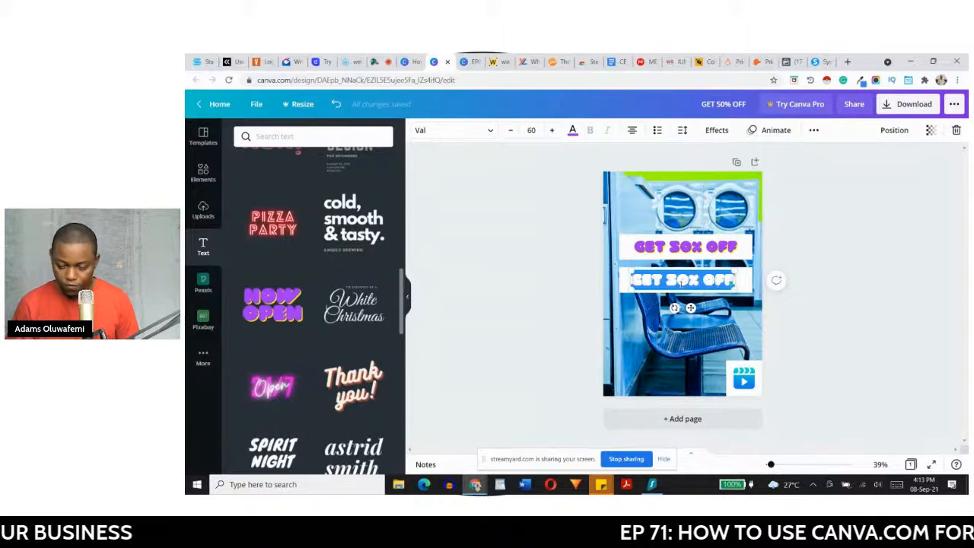
text(YOUR)
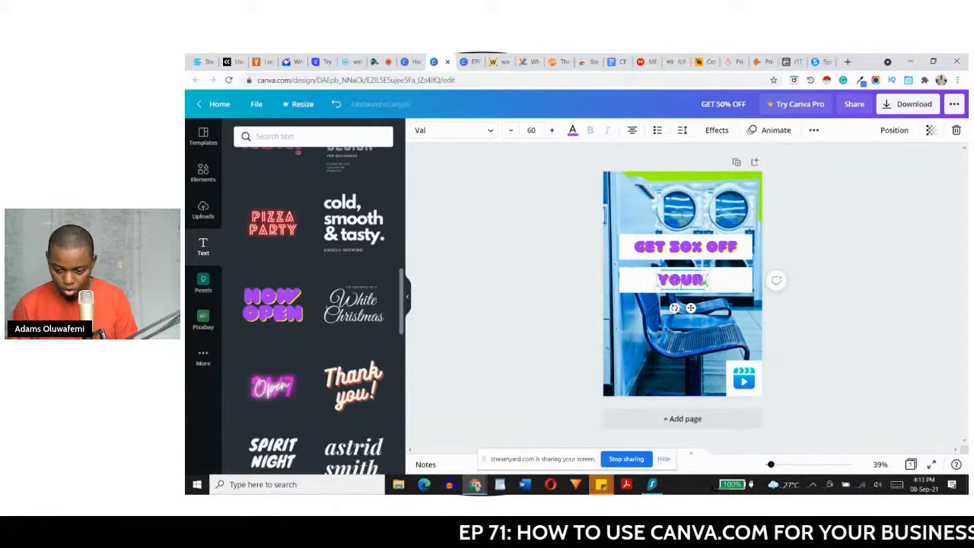
text( NEXT)
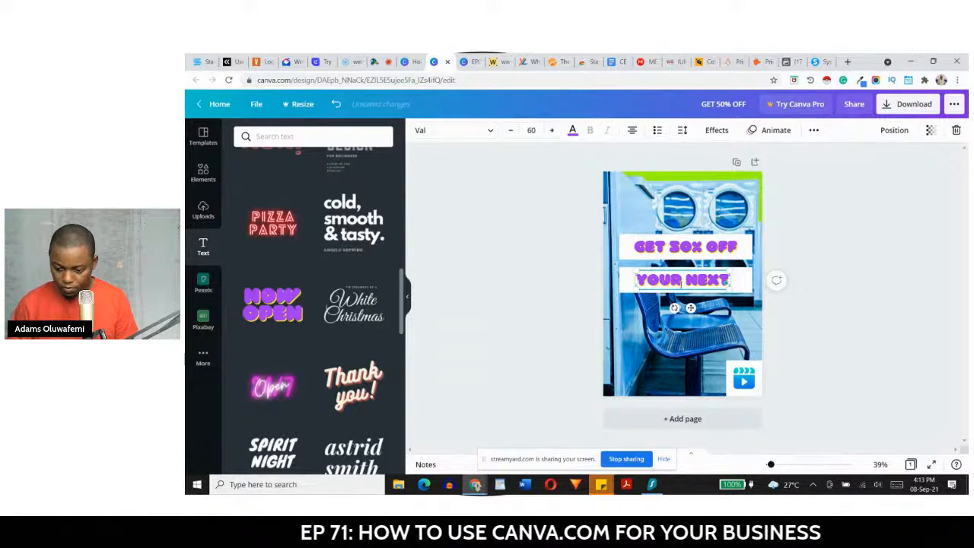
text(.)
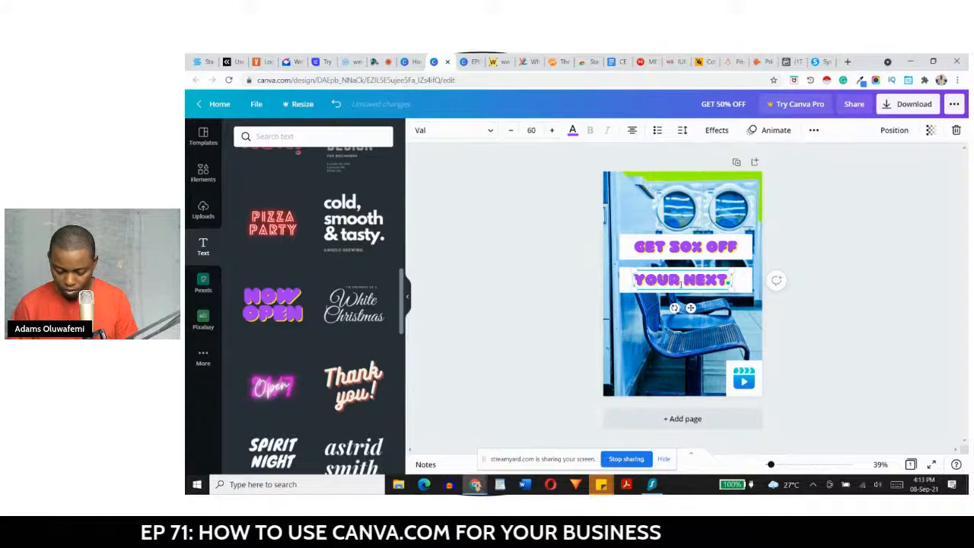
text(PU)
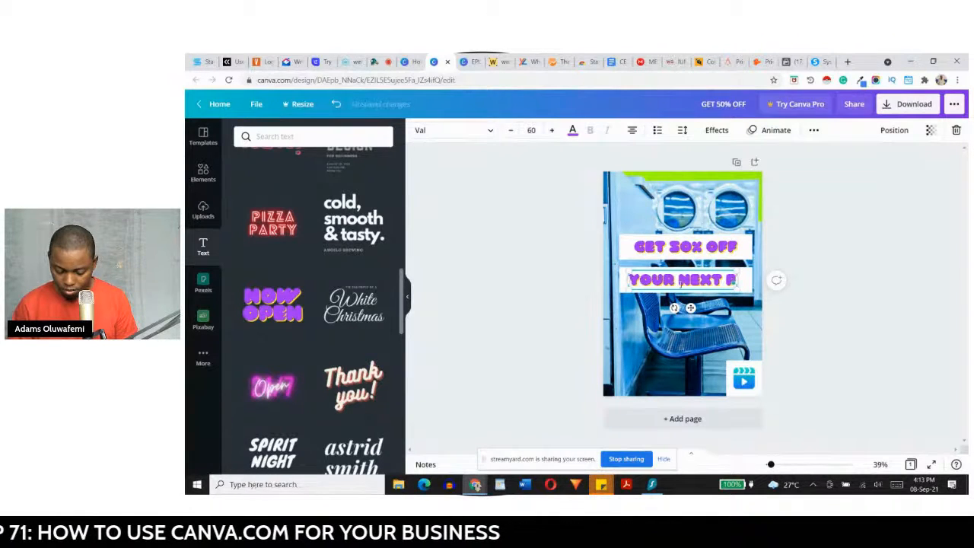
key(BackSpace)
key(BackSpace)
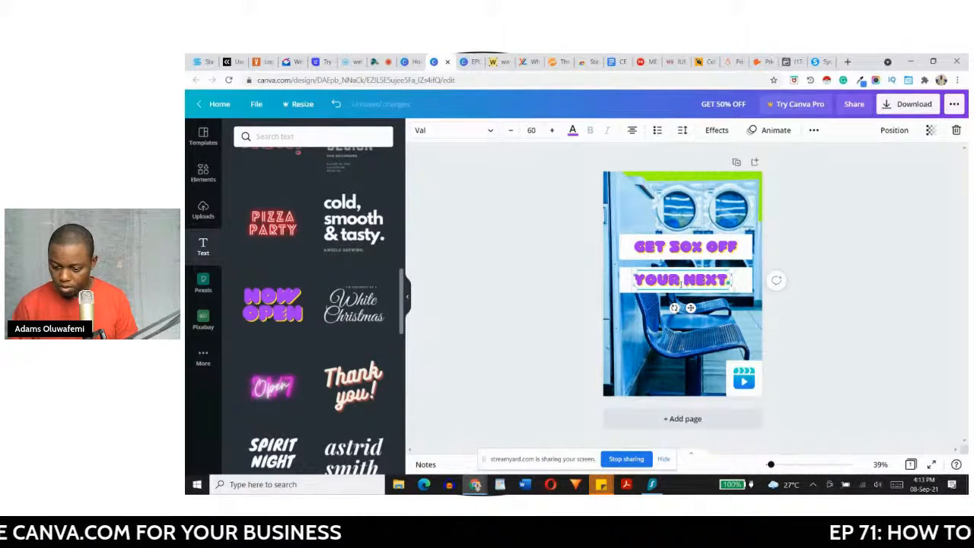
key(BackSpace)
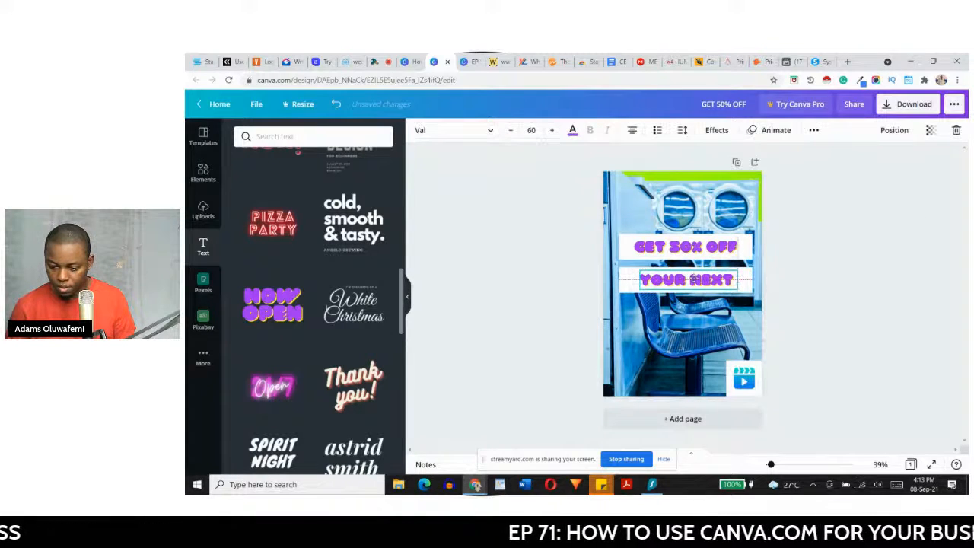
Step: Center YOUR NEXT on its white bar, and duplicate that bar together with its text directly below
drag(694, 279, 689, 278)
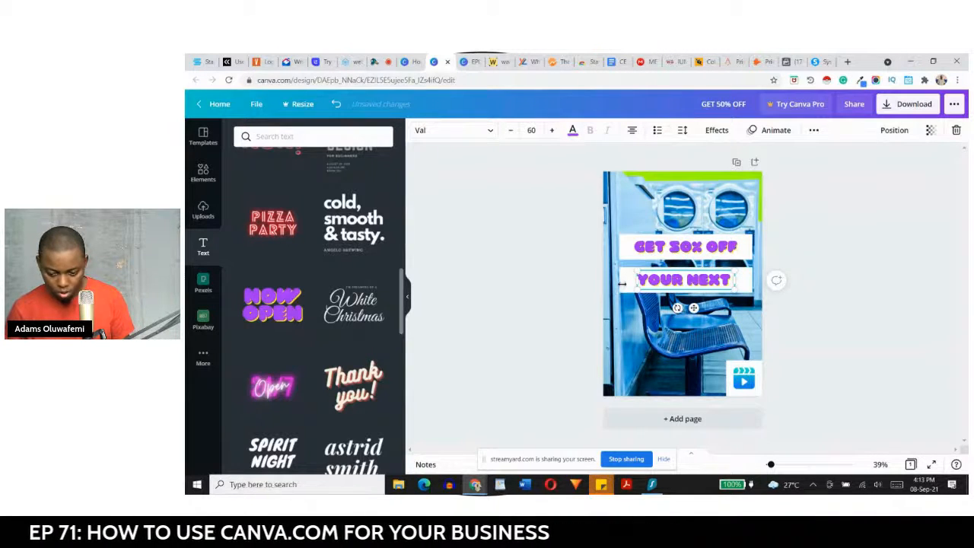
click(576, 291)
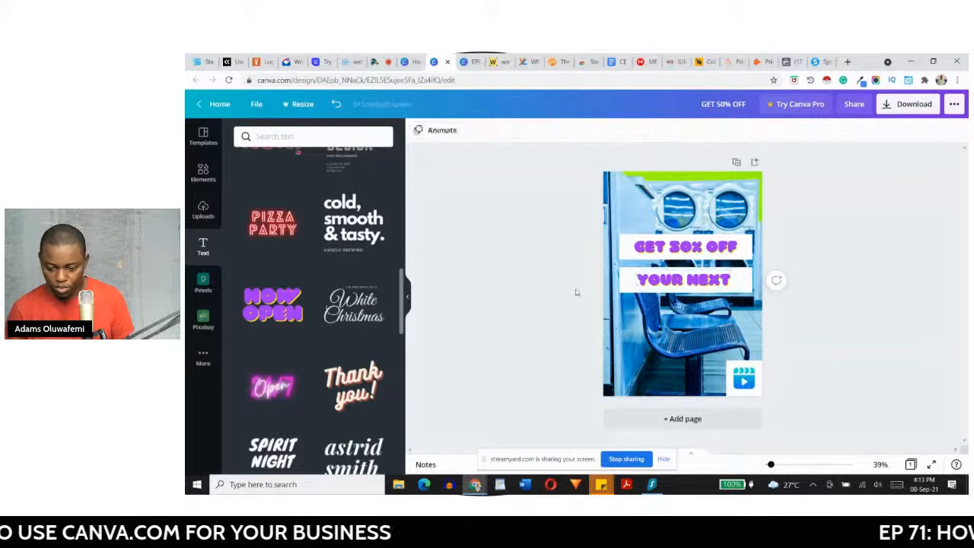
click(651, 282)
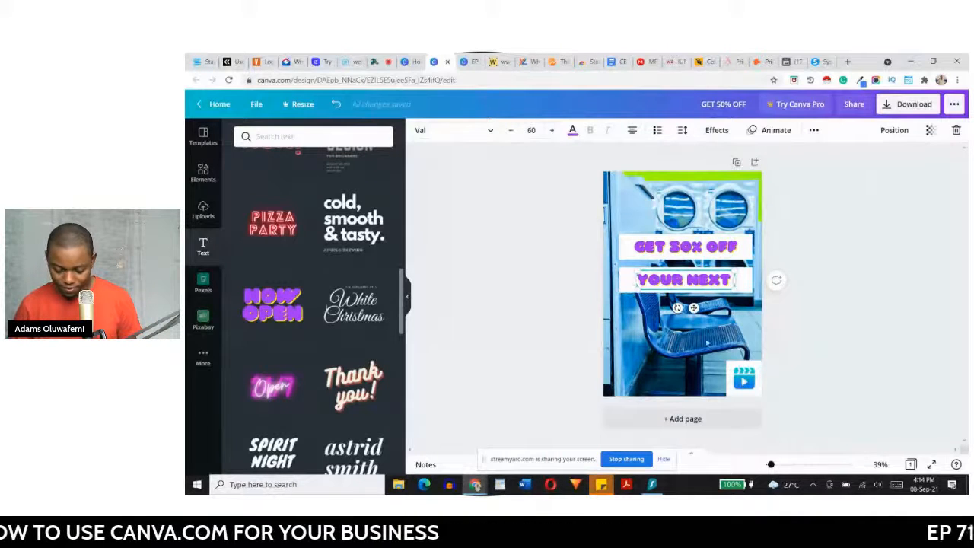
click(622, 283)
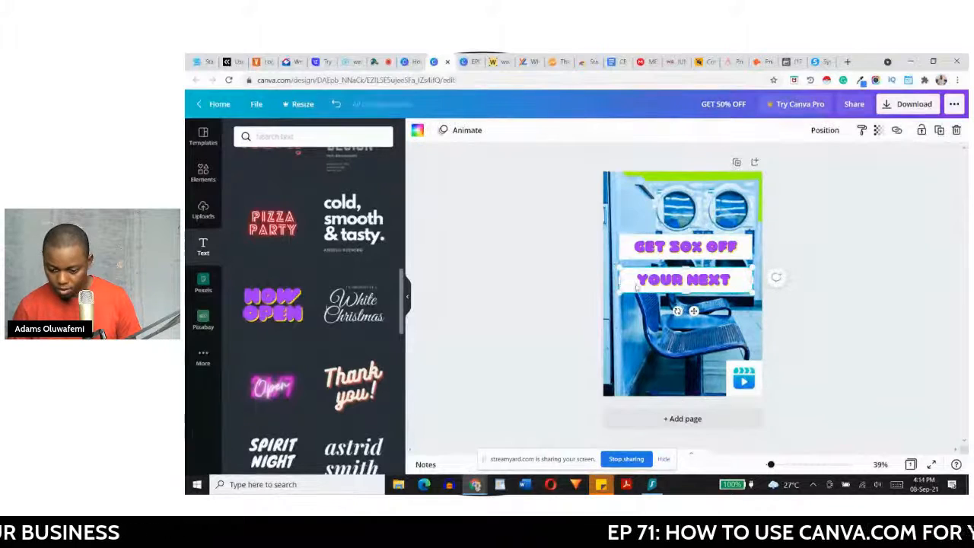
click(657, 285)
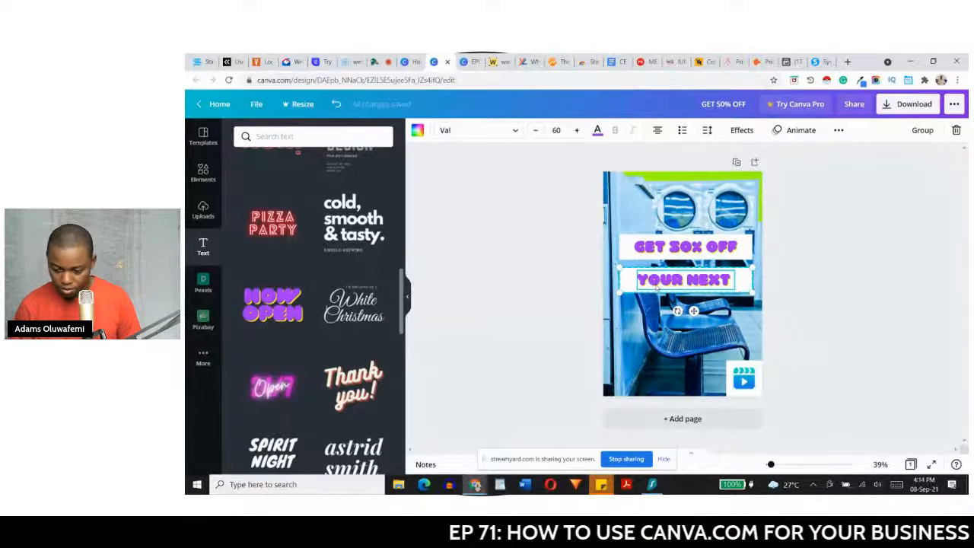
drag(657, 285, 662, 289)
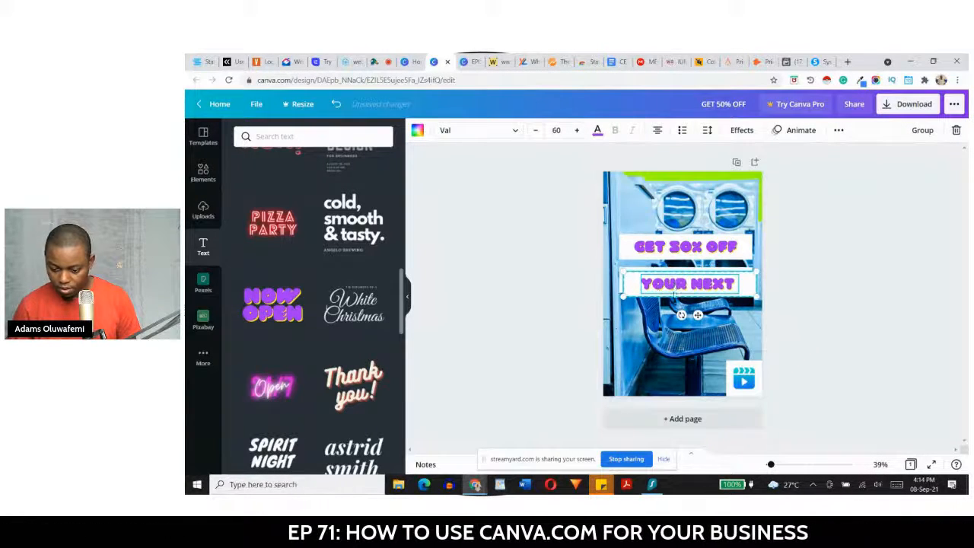
key(ctrl+d)
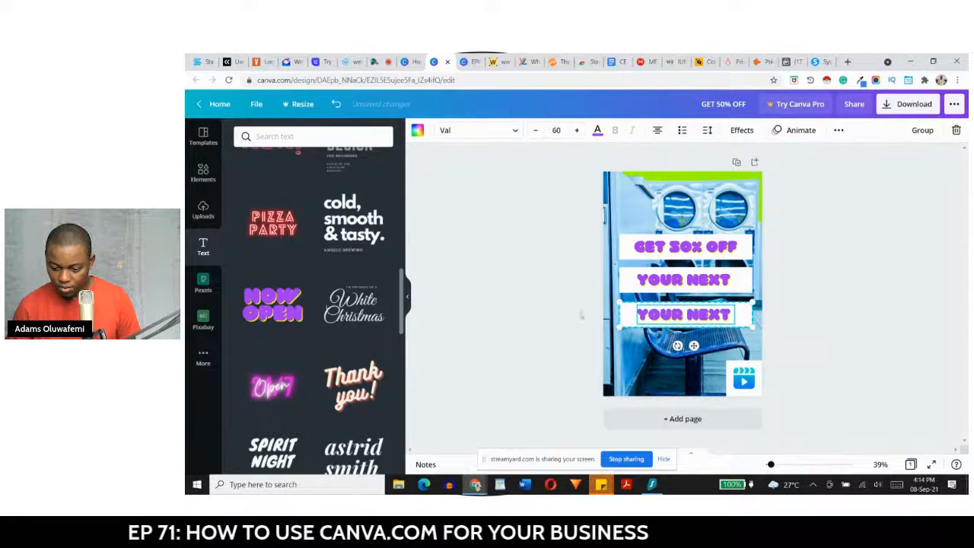
click(575, 313)
Step: Replace the text on the third white bar with PURCHASE
click(667, 314)
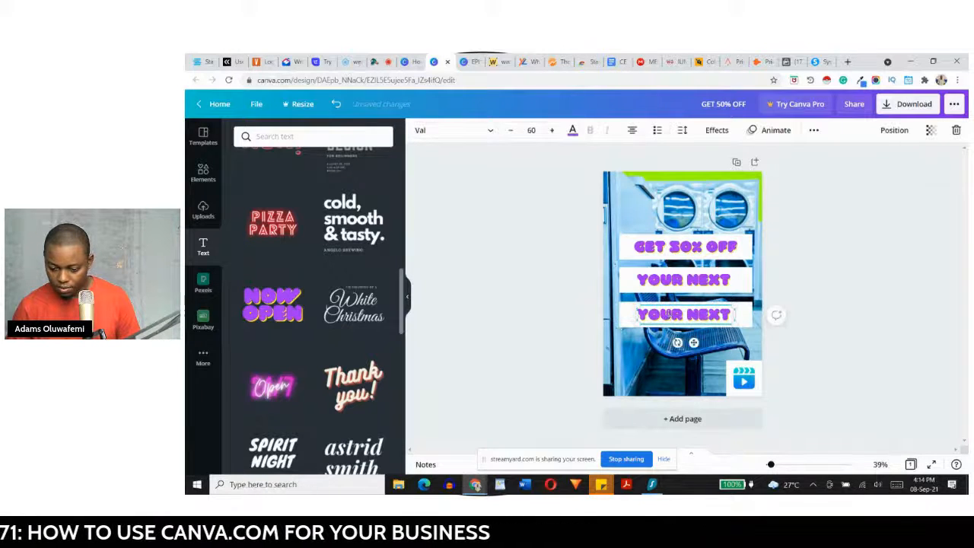
double_click(667, 314)
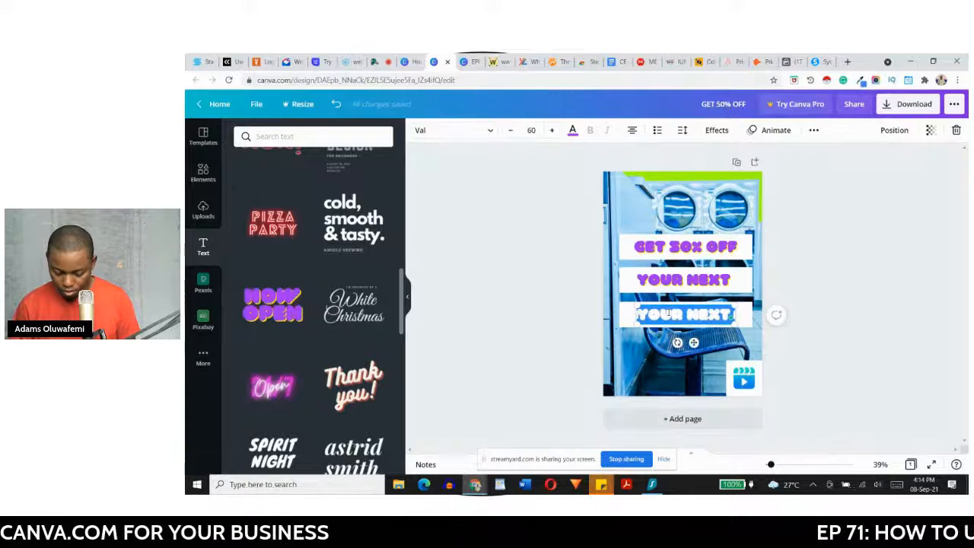
text(PURCHASE)
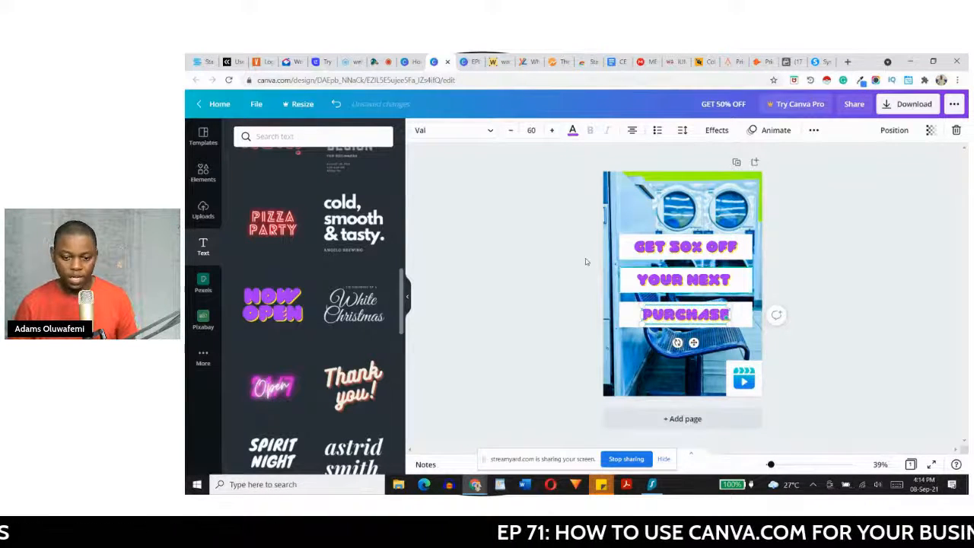
click(588, 289)
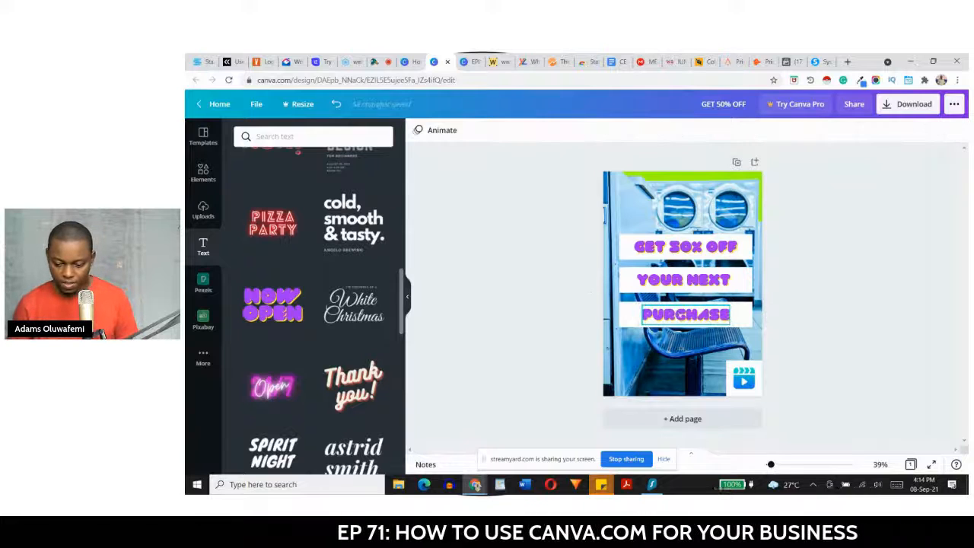
Step: Recolor the GET 50% OFF, YOUR NEXT and PURCHASE texts with the bright blue from The Deep Blue palette, found by searching for BLUE
click(682, 320)
shift+click(672, 289)
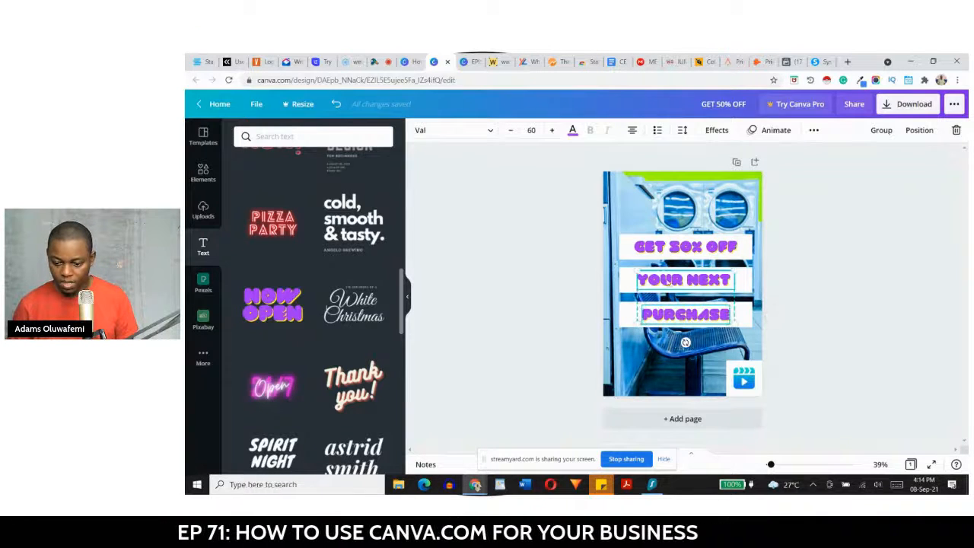
shift+click(658, 251)
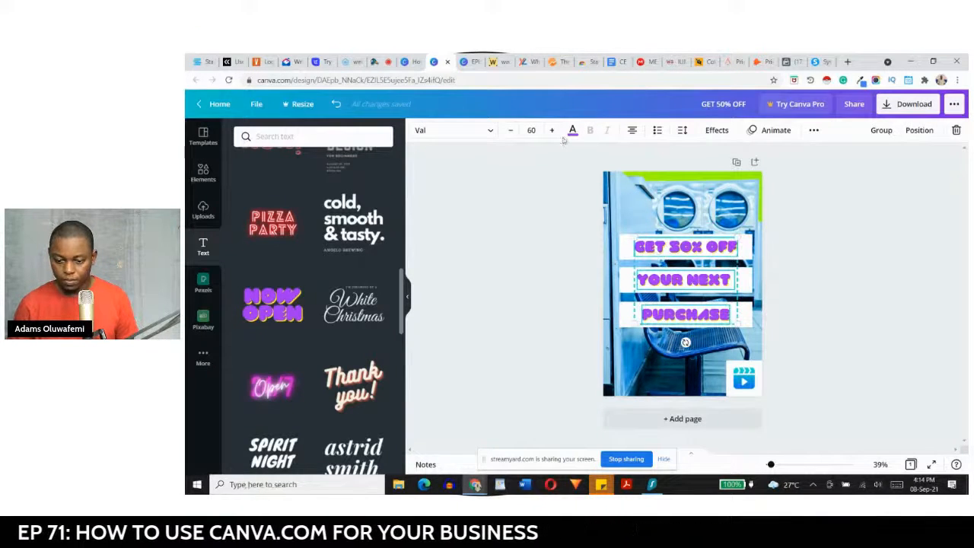
click(572, 131)
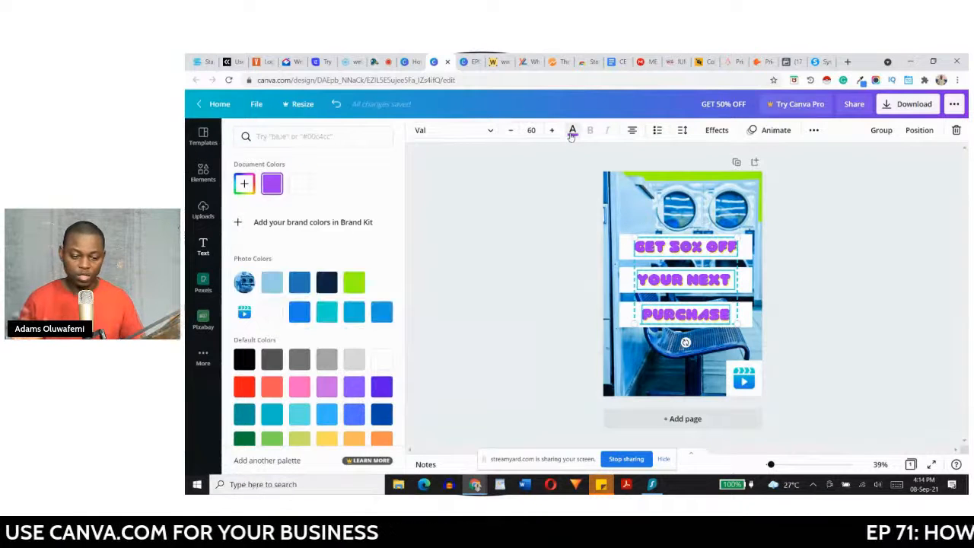
click(288, 137)
text(BLUE)
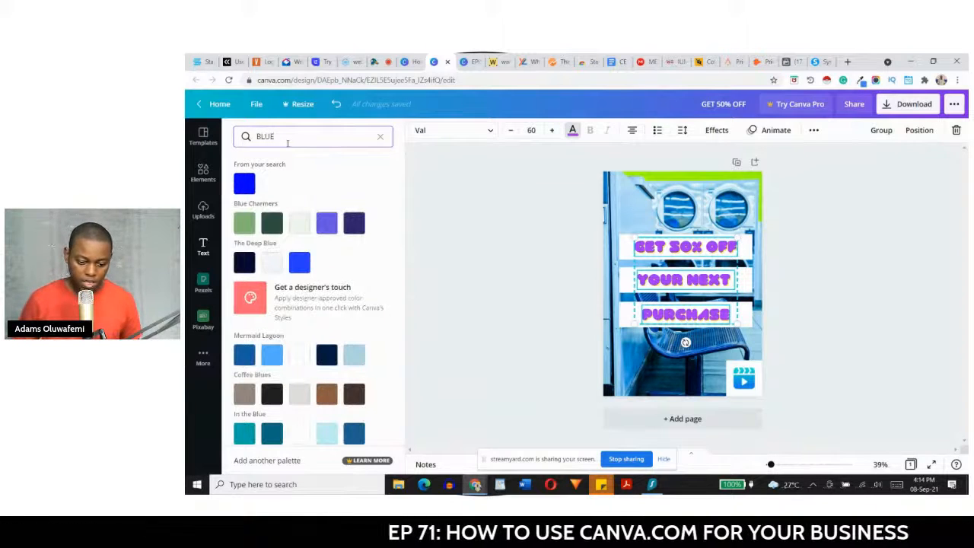
click(300, 264)
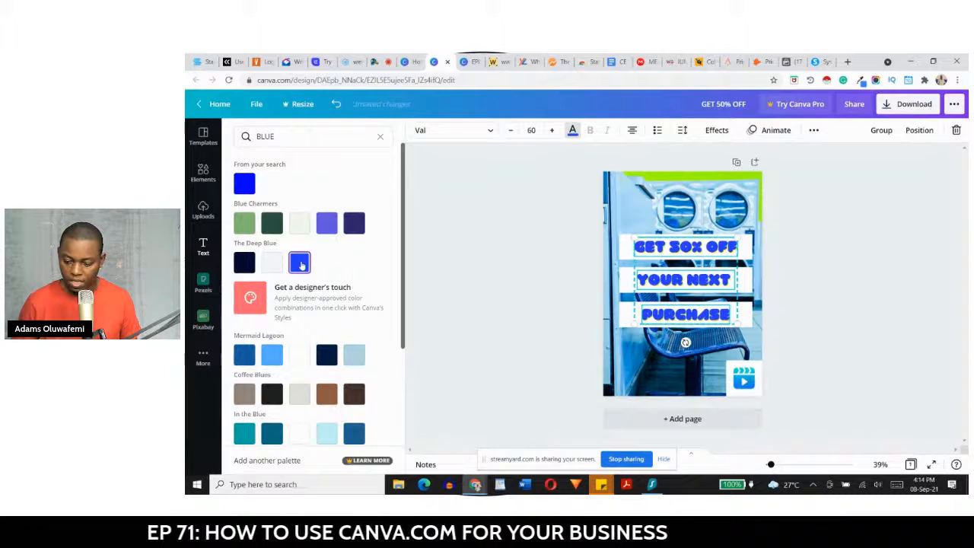
click(489, 288)
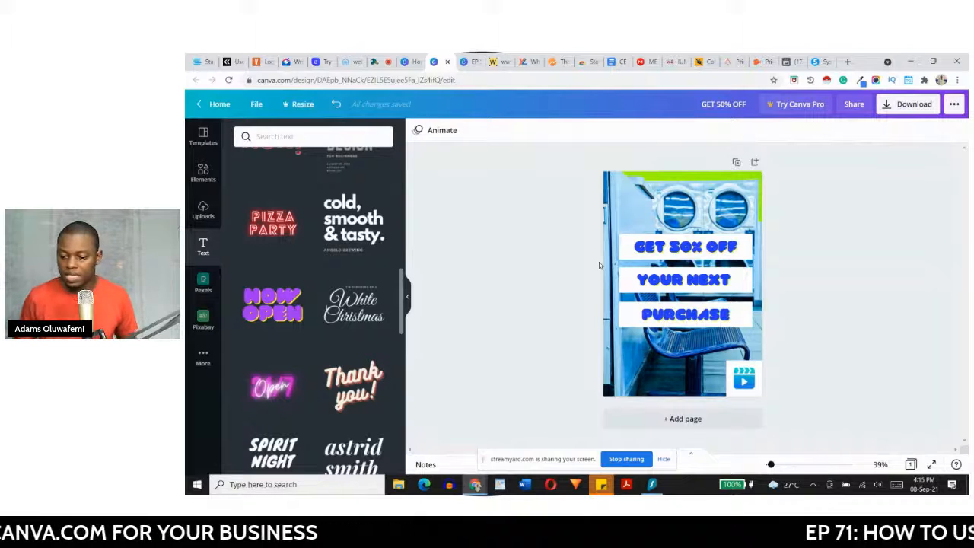
Step: Add a second page and apply the Corporate Networking Event page of the Purple Grid Marketing Promotion Corporate Flyer template to it
click(755, 165)
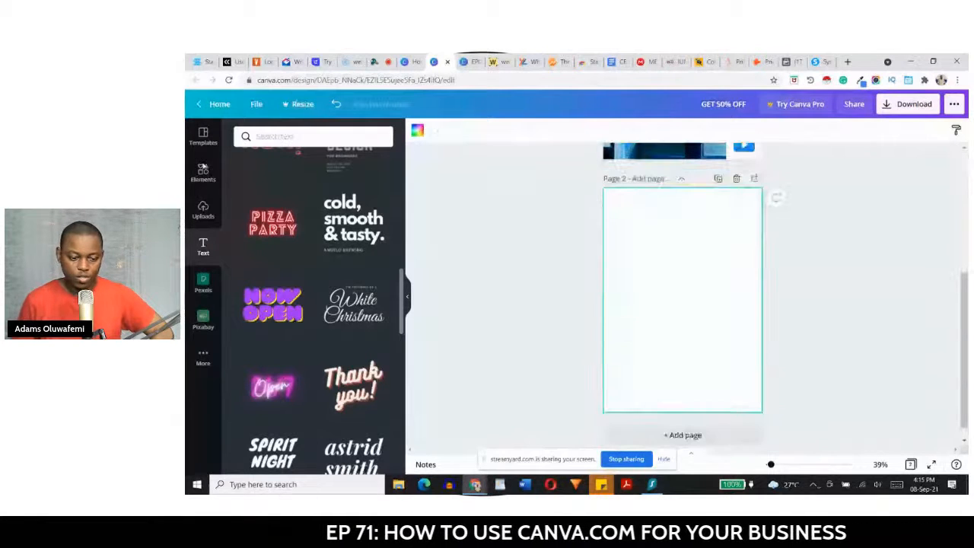
click(196, 141)
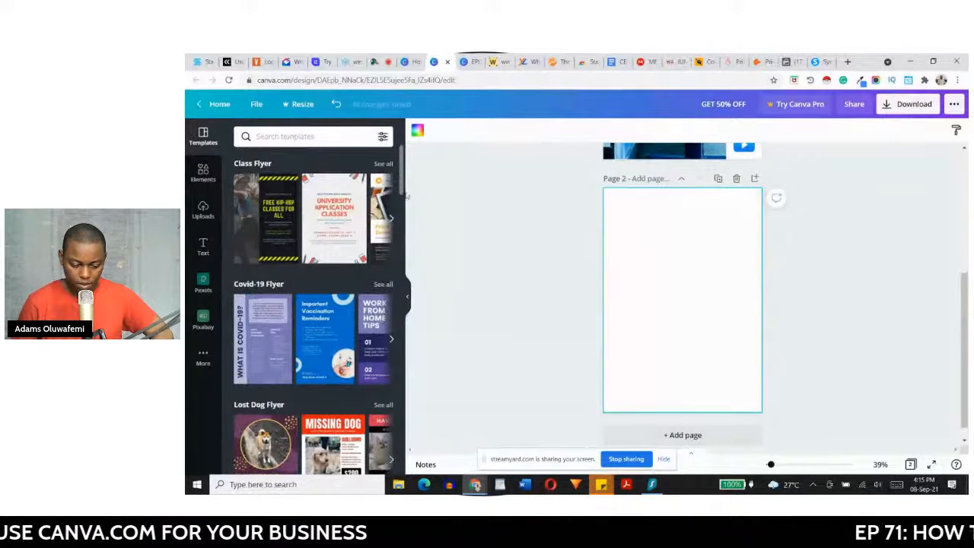
drag(401, 185, 404, 220)
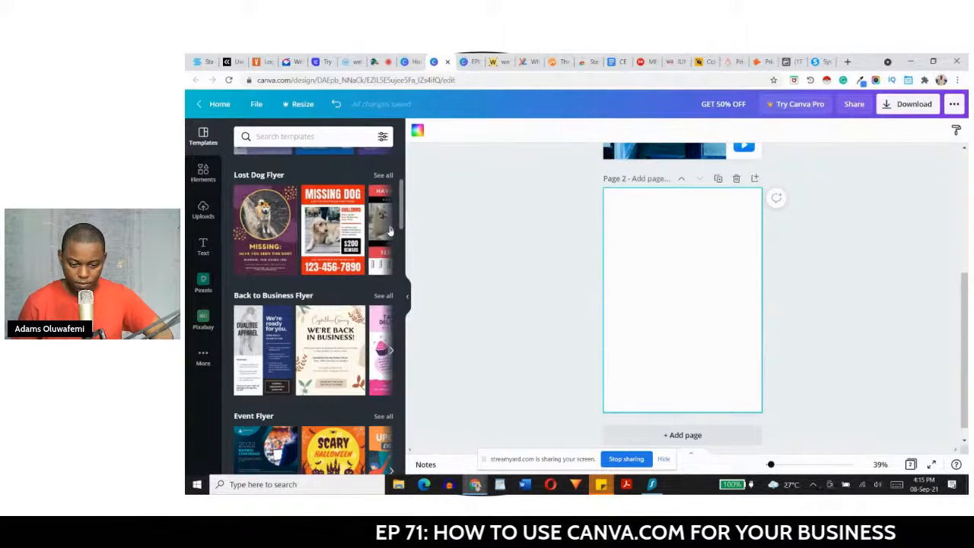
click(390, 230)
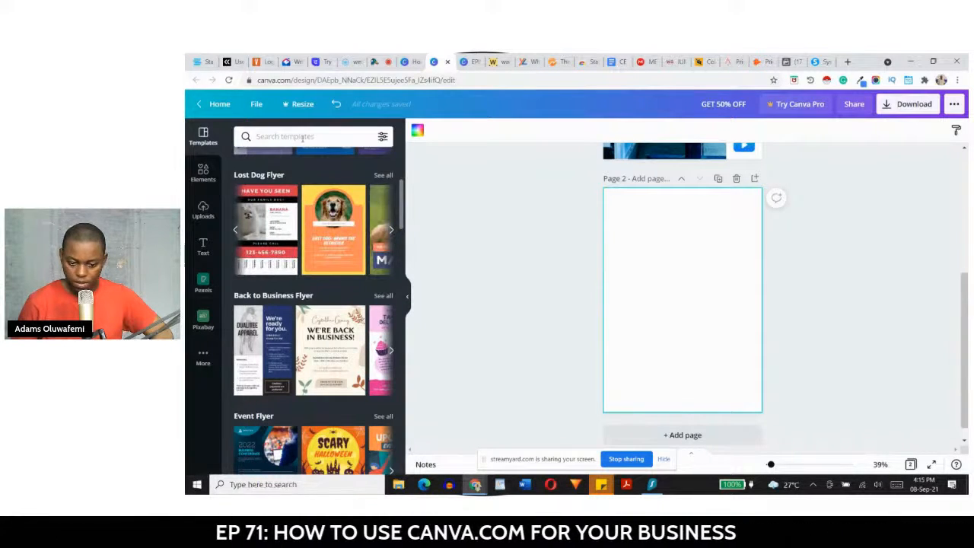
drag(401, 220, 404, 255)
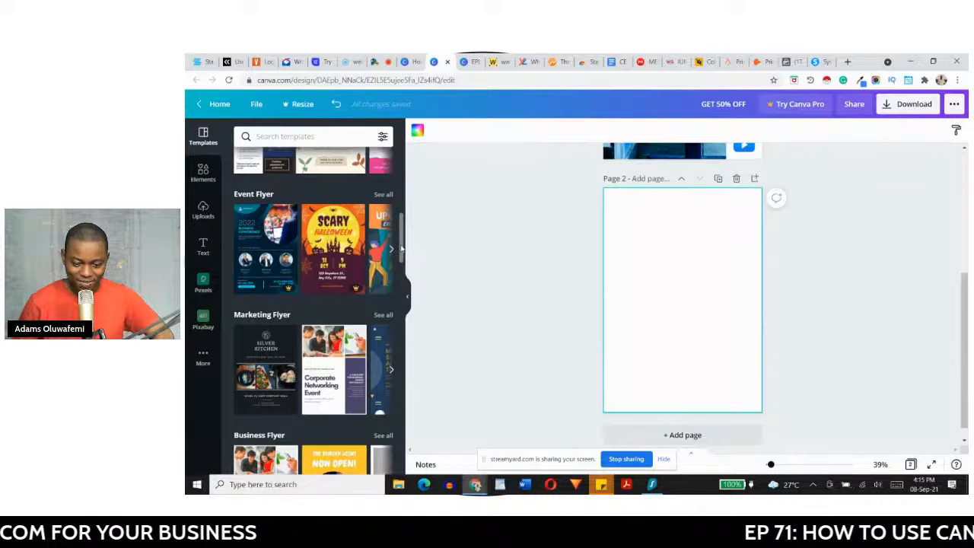
drag(402, 249, 404, 282)
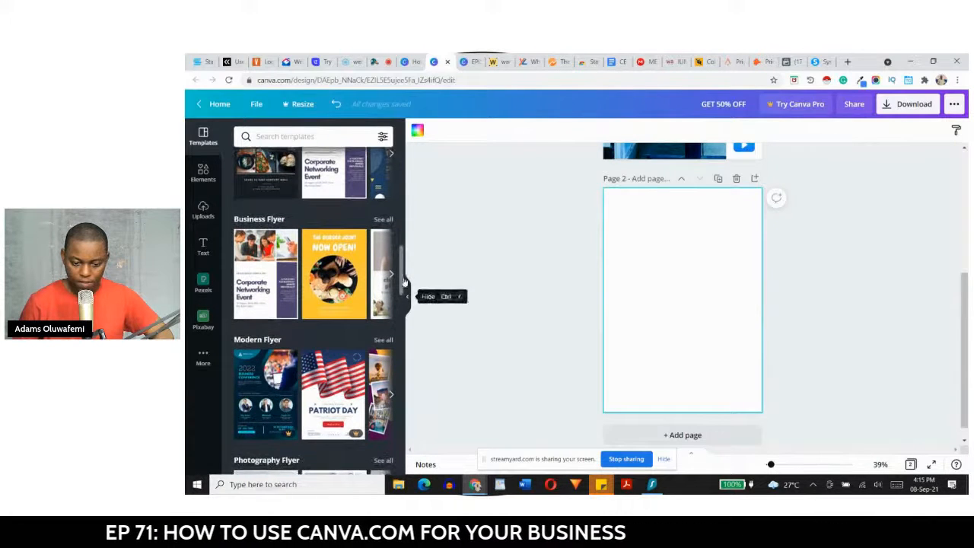
click(260, 261)
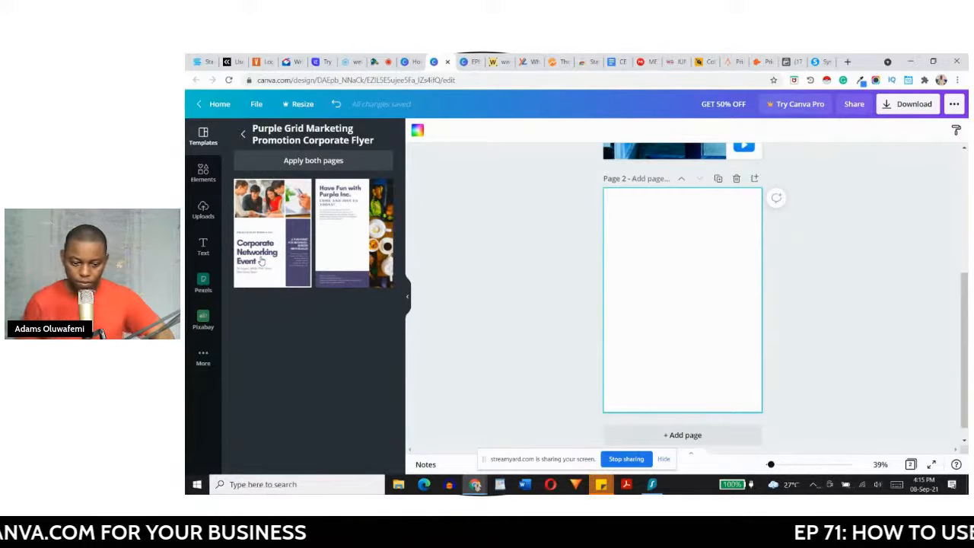
click(263, 227)
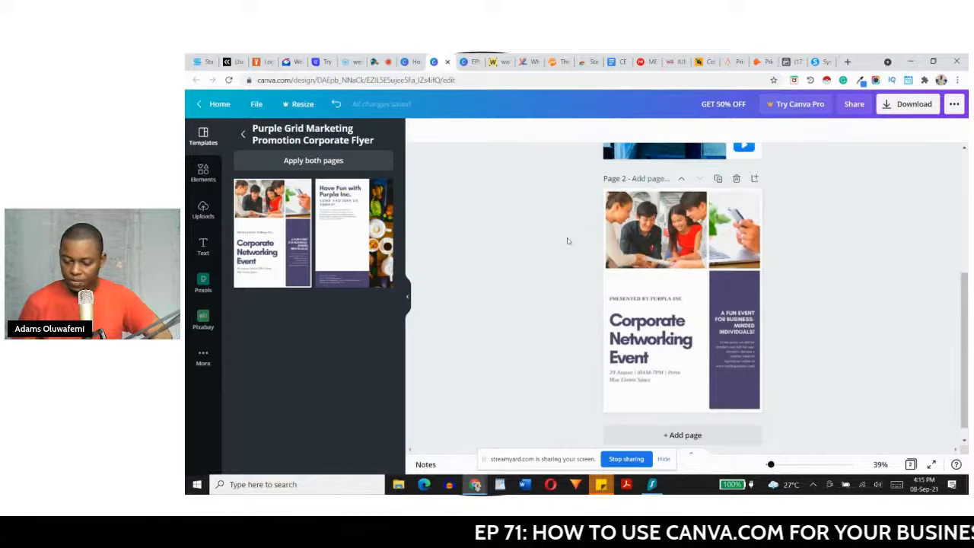
Step: Remove both photos from the picture grid above the Corporate Networking Event title on page 2
double_click(636, 228)
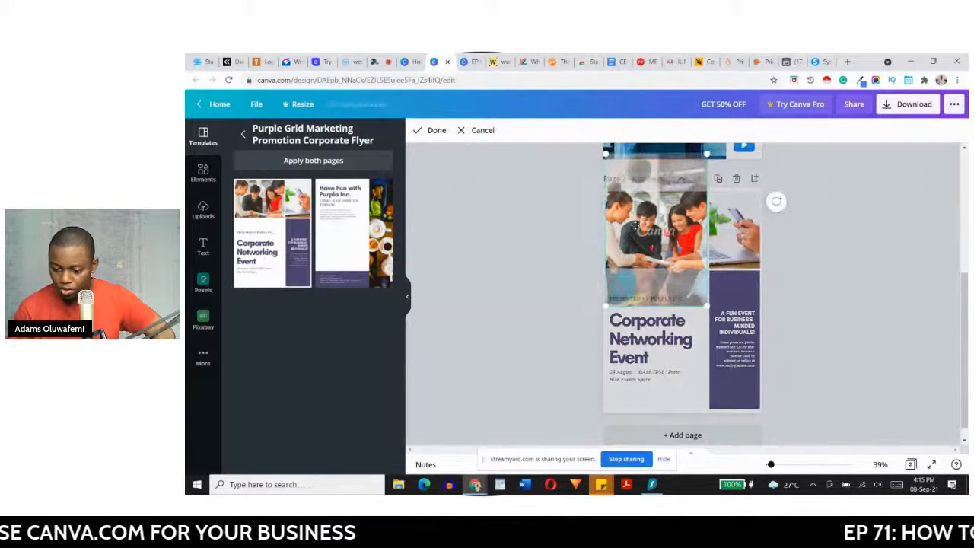
key(Delete)
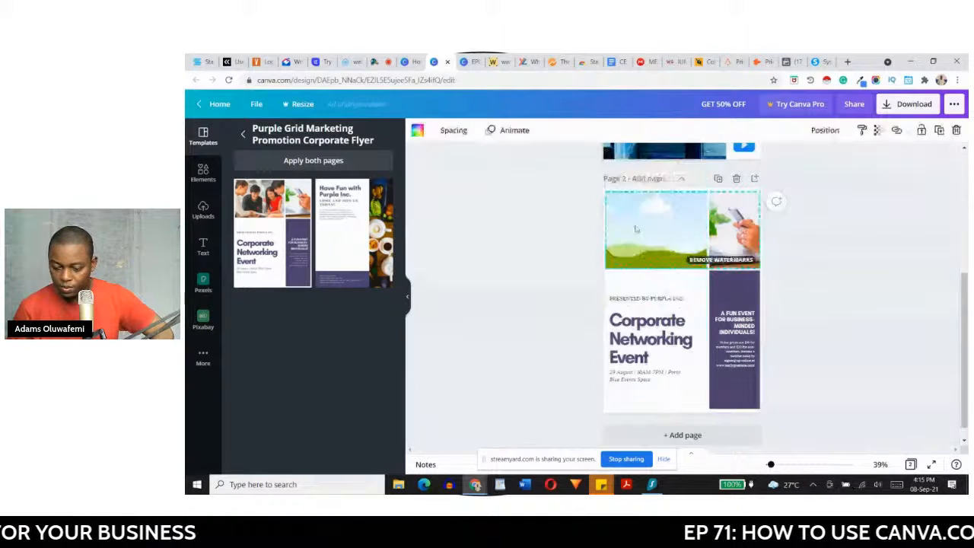
double_click(736, 228)
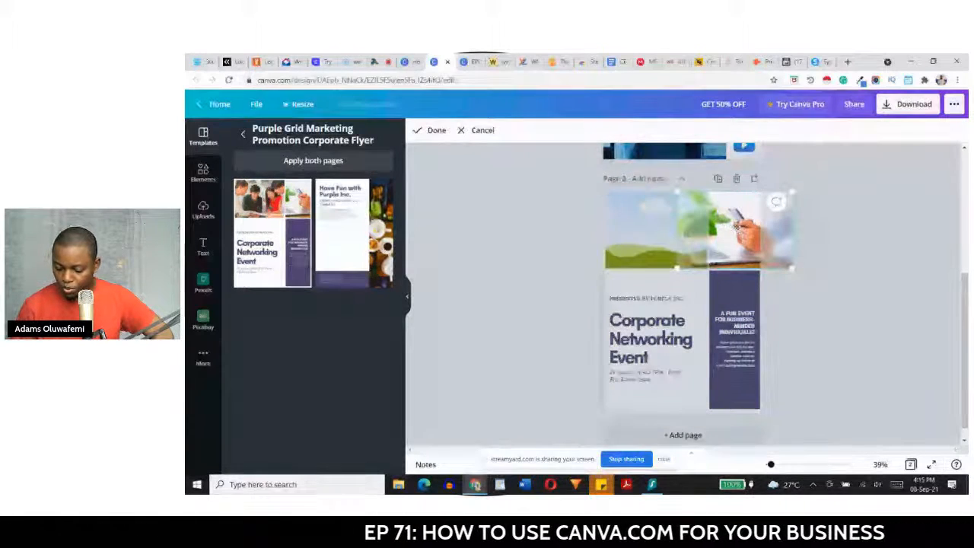
key(Delete)
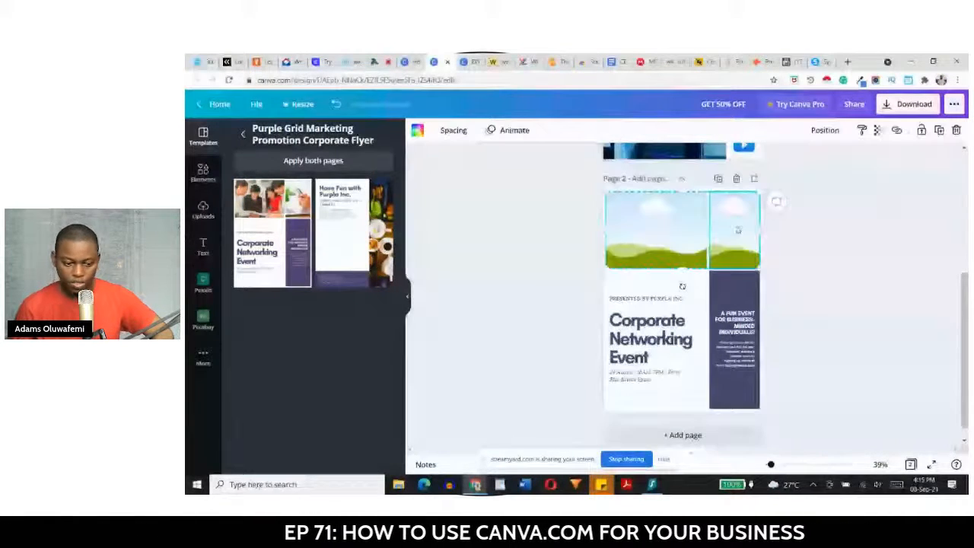
Step: Search the elements for FRAME and delete the emptied picture grid from page 2
click(202, 174)
click(304, 136)
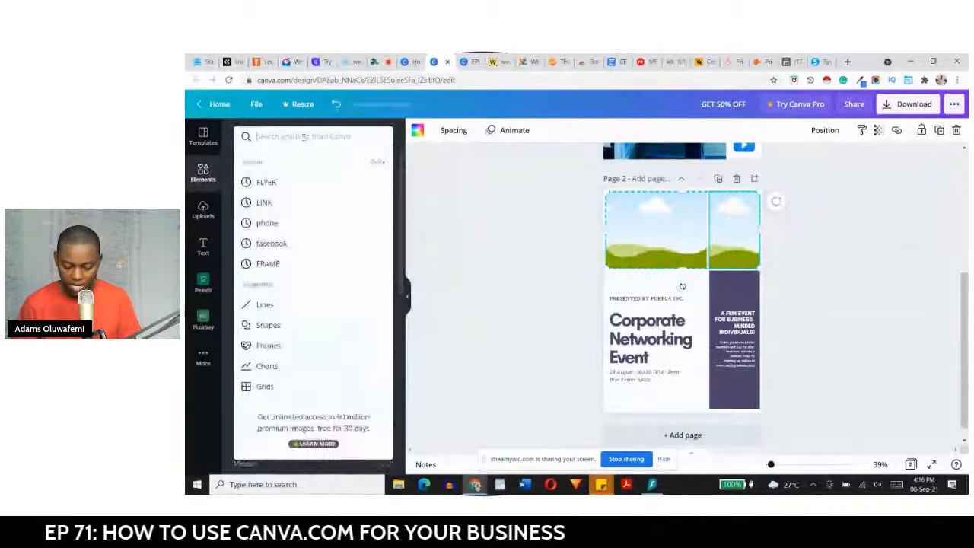
text(FRAME)
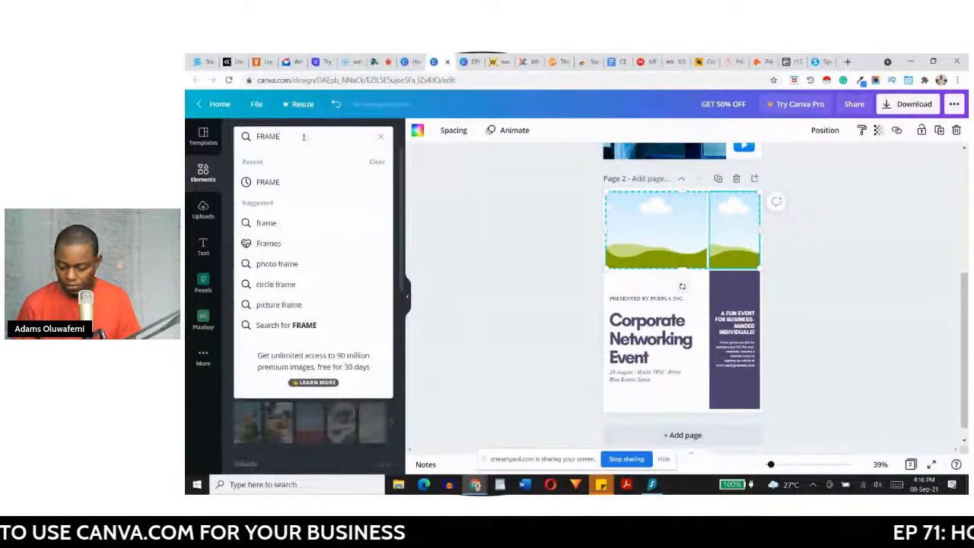
key(Return)
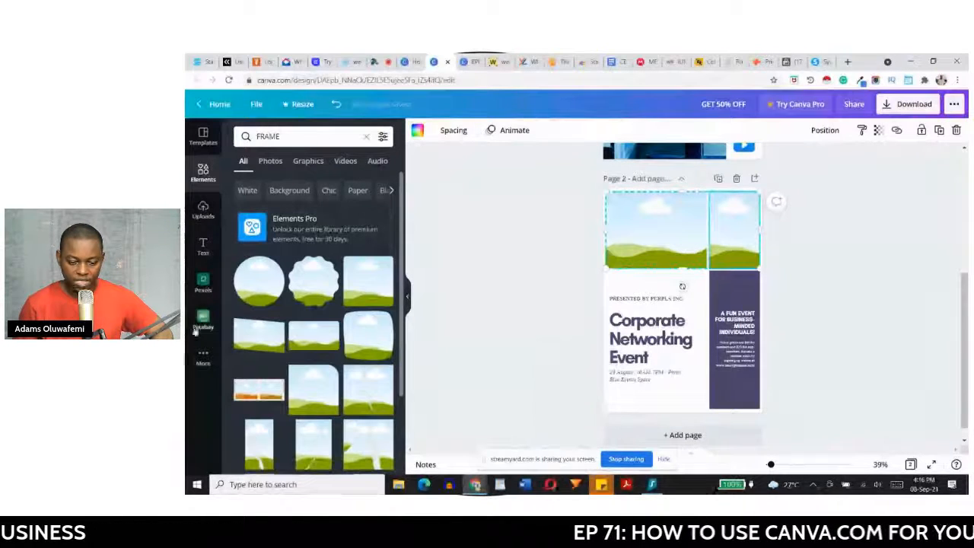
mouse_move(403, 294)
mouse_down()
mouse_move(405, 398)
mouse_move(406, 289)
mouse_up()
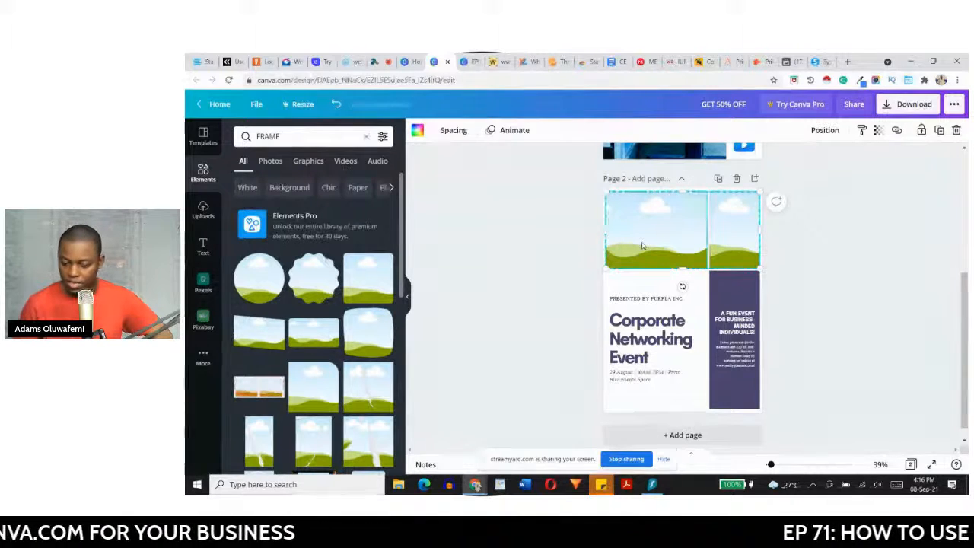
key(Delete)
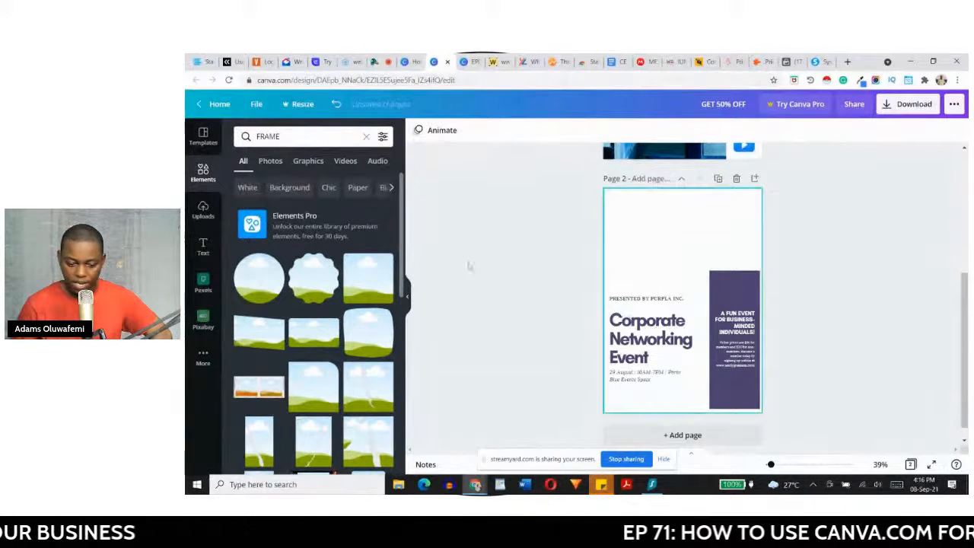
Step: Add the scalloped circle frame to page 2 and shrink it to fit the upper-left area above the event title
click(311, 282)
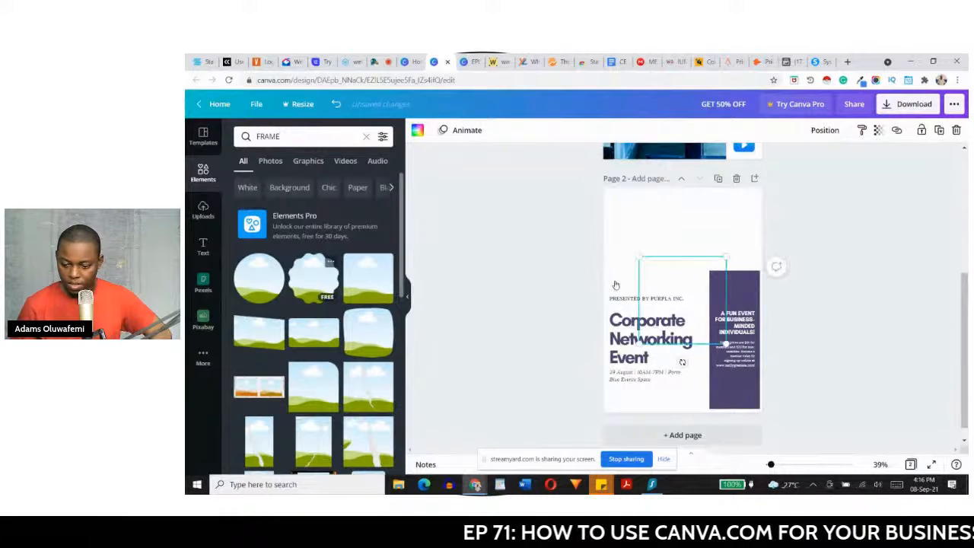
drag(692, 294, 666, 224)
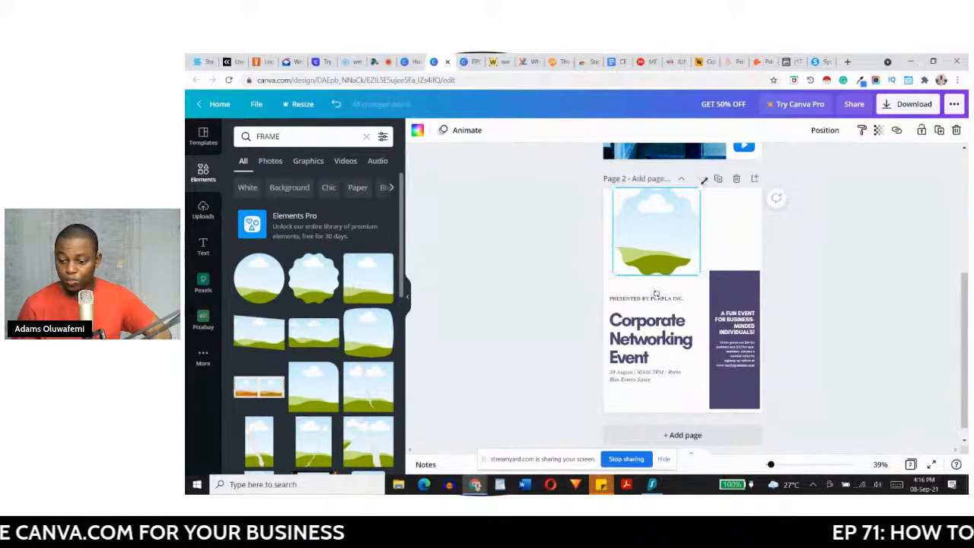
drag(699, 188, 664, 210)
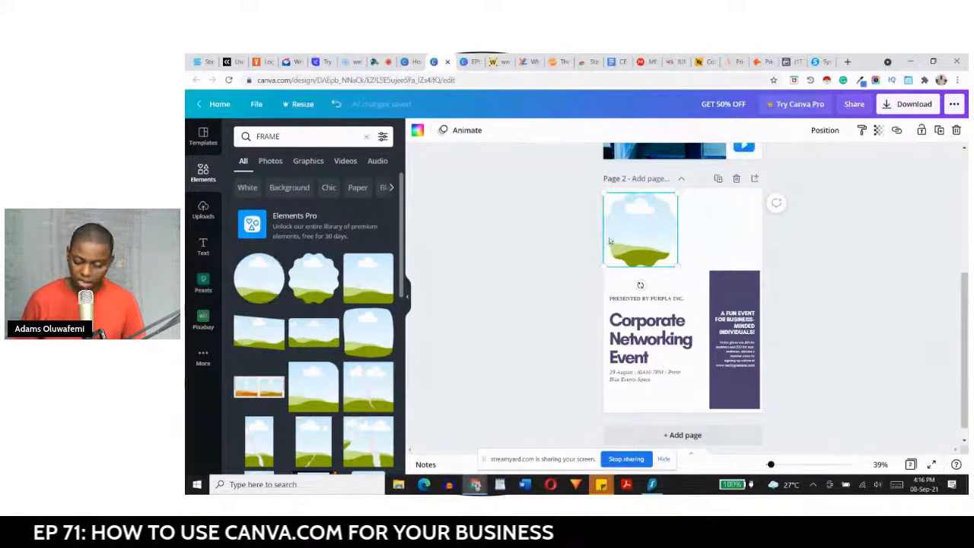
Step: Duplicate the scalloped frame and align the copy beside the original, above the purple text block
drag(654, 242, 732, 235)
key(ctrl+d)
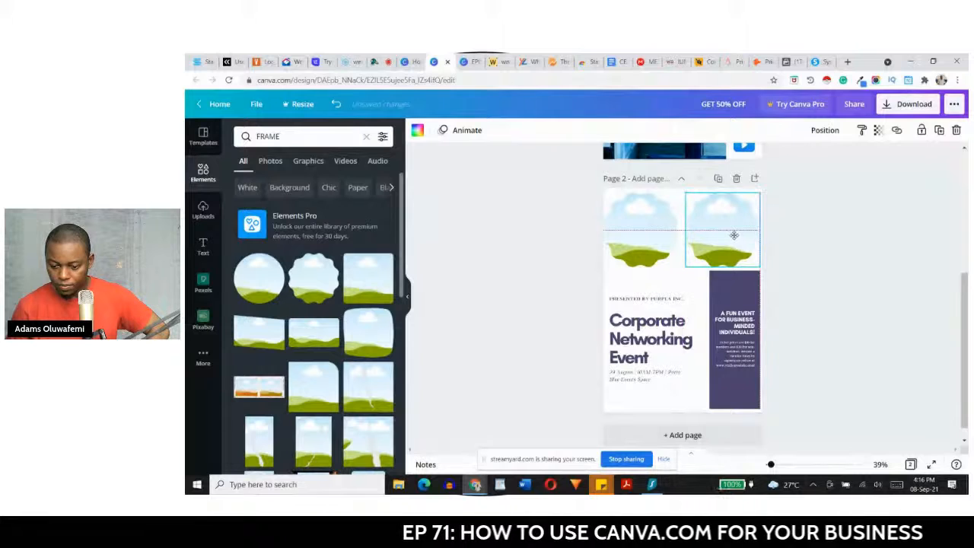
drag(733, 235, 733, 235)
click(578, 237)
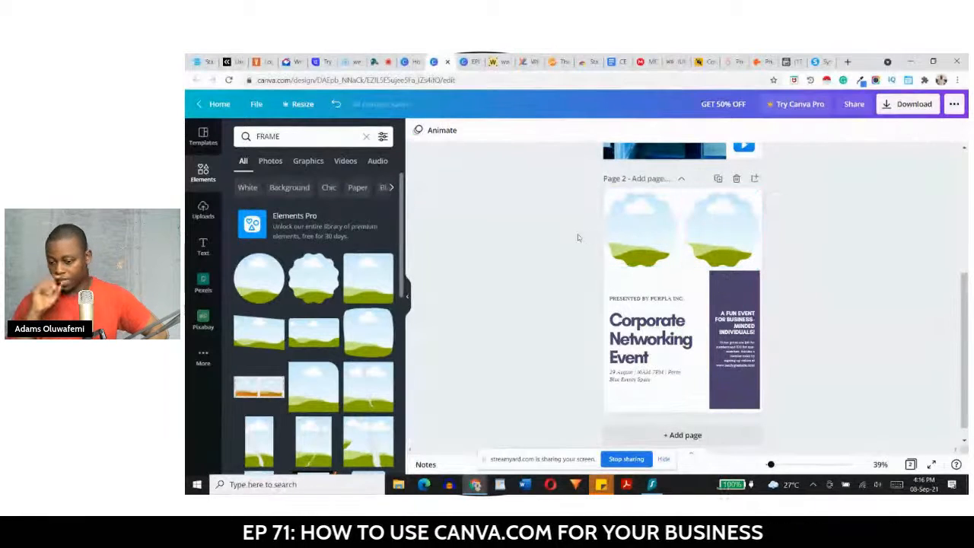
Step: Fill the left scalloped frame with the uploaded photo of the man in a black hat and striped outfit
click(636, 242)
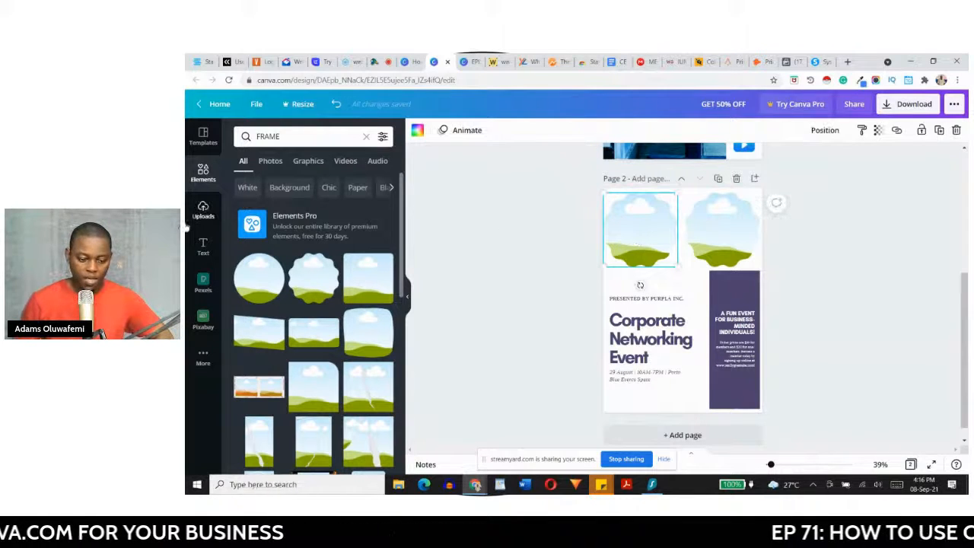
click(201, 216)
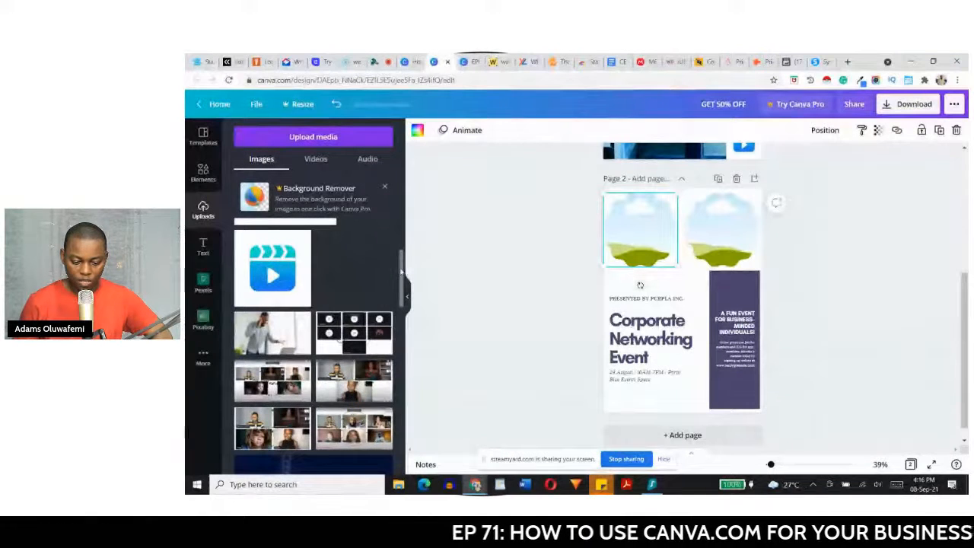
drag(402, 270, 408, 332)
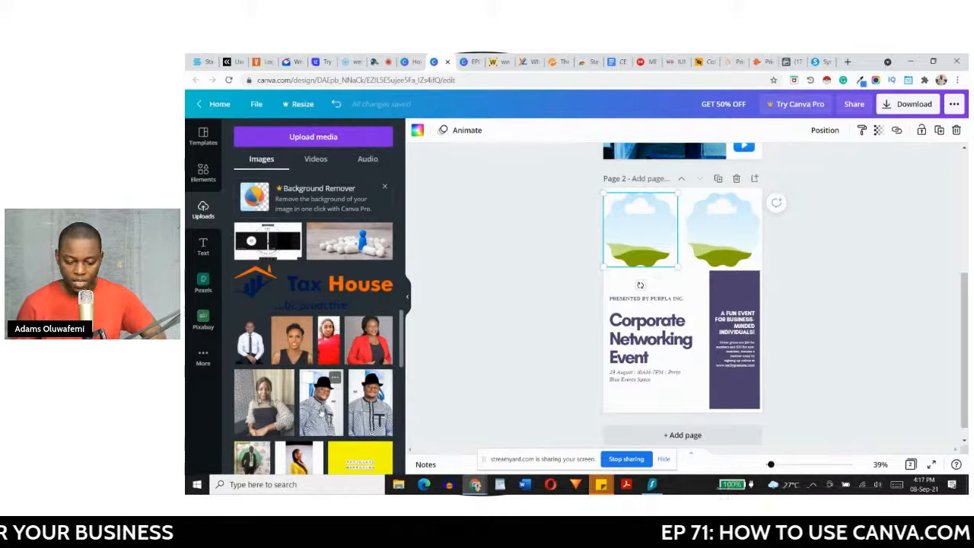
drag(323, 411, 619, 291)
drag(572, 257, 632, 230)
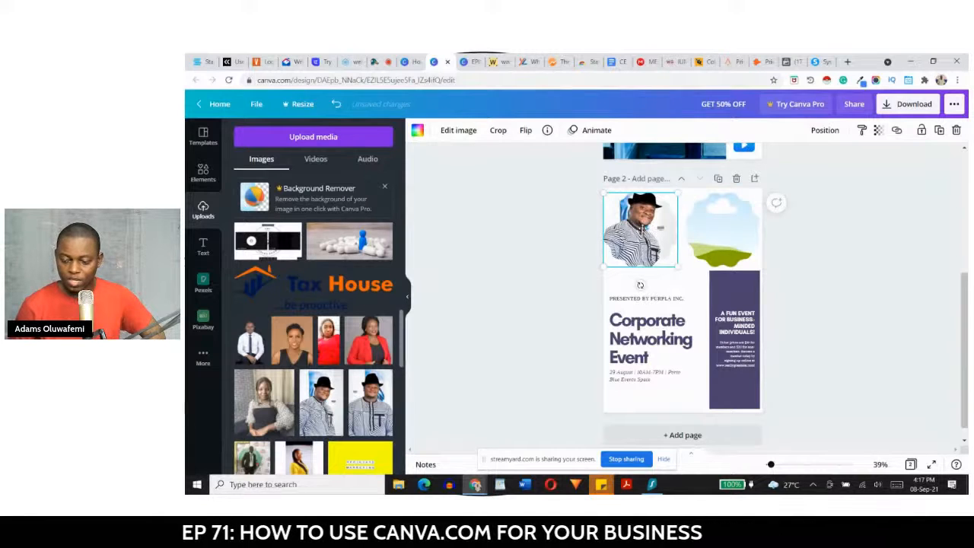
Step: Shift the photo downward inside the left scalloped frame so that the whole hat and face fit within it
double_click(635, 229)
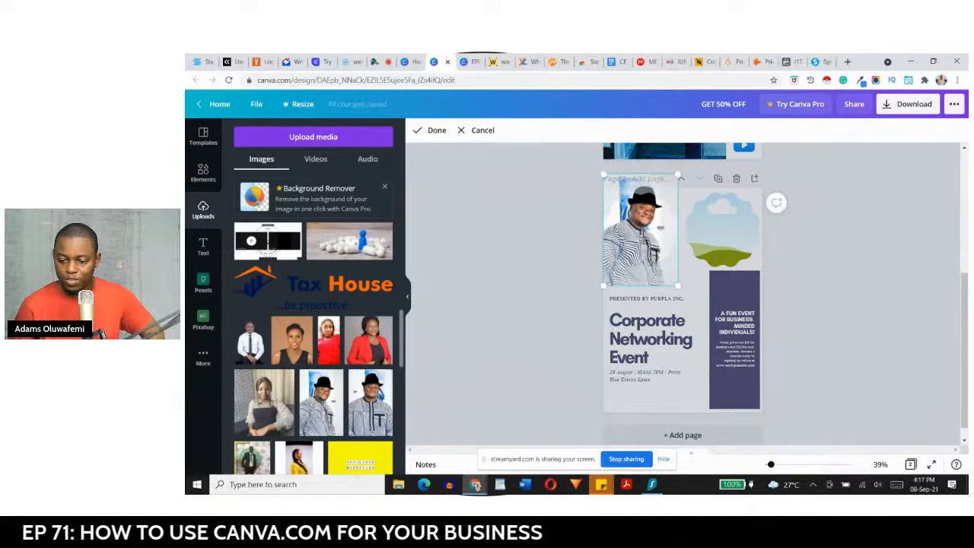
drag(638, 217, 642, 236)
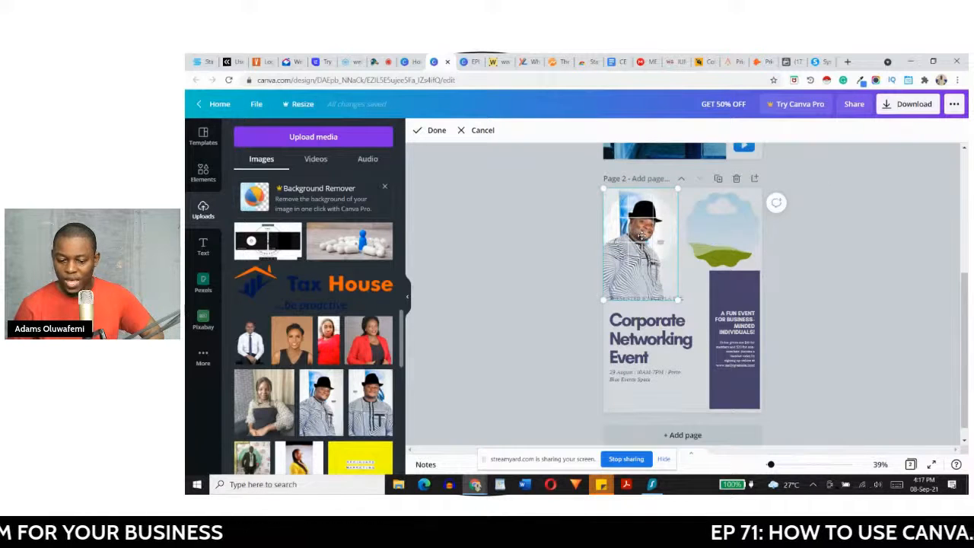
click(558, 251)
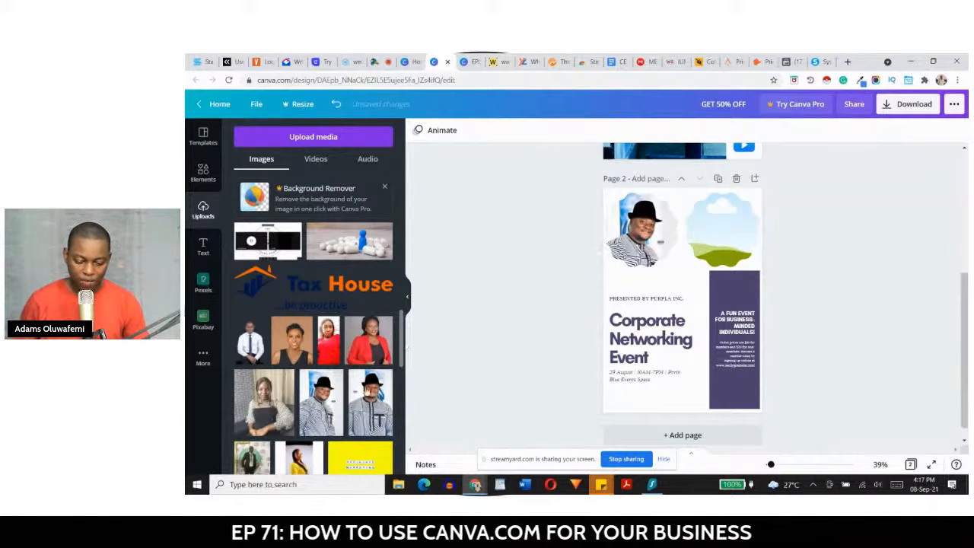
Step: Fill the right scalloped frame with the uploaded photo of the woman in yellow, enlarging and centring her inside the frame
scroll(404, 352, down, 2)
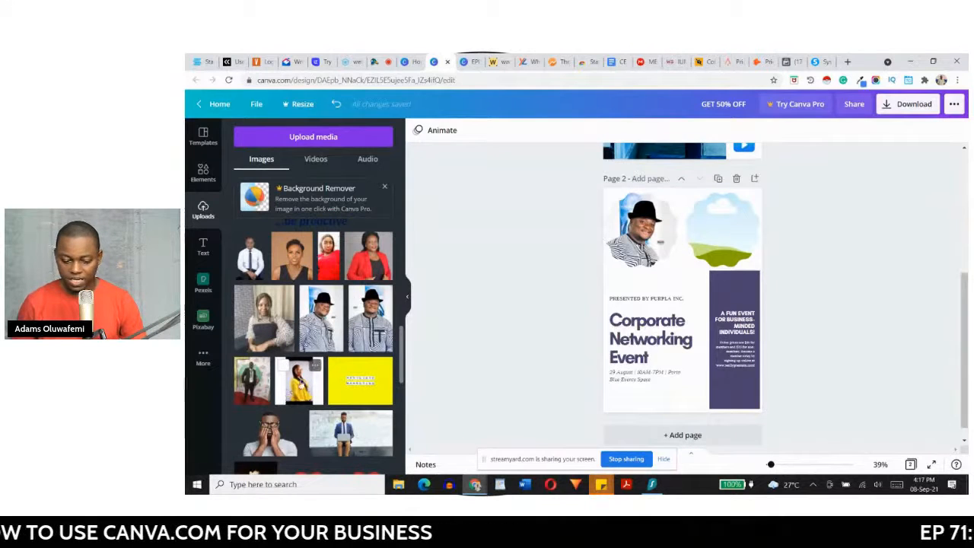
drag(293, 388, 712, 232)
double_click(709, 236)
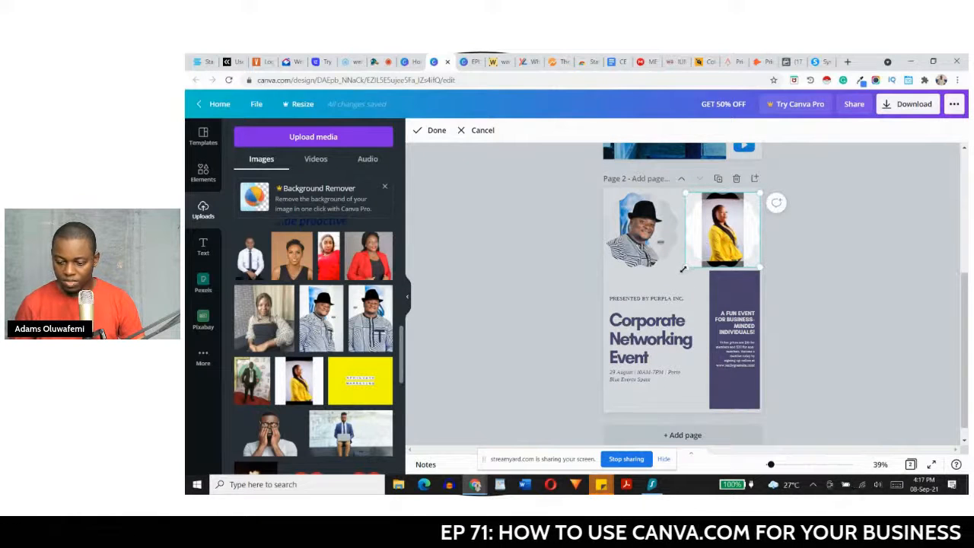
drag(684, 270, 630, 325)
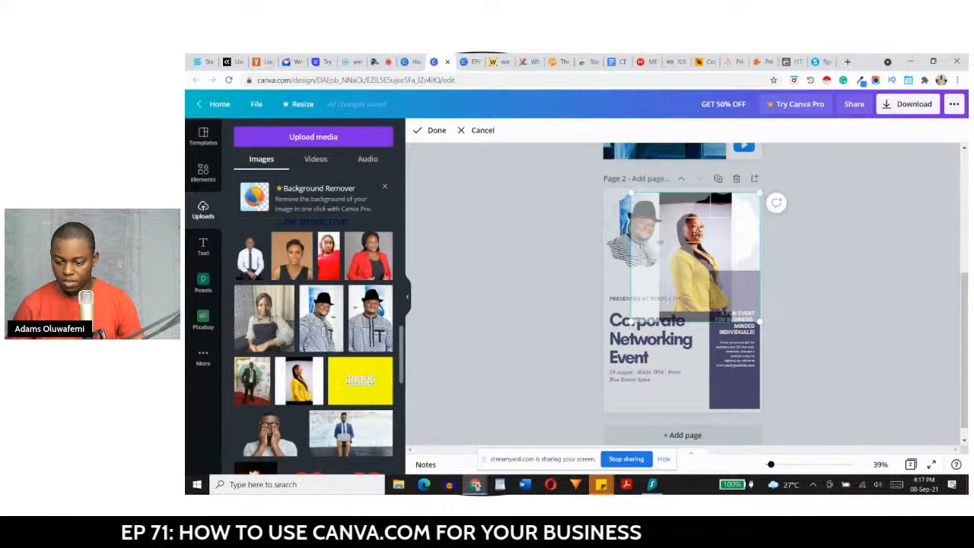
drag(694, 234, 732, 219)
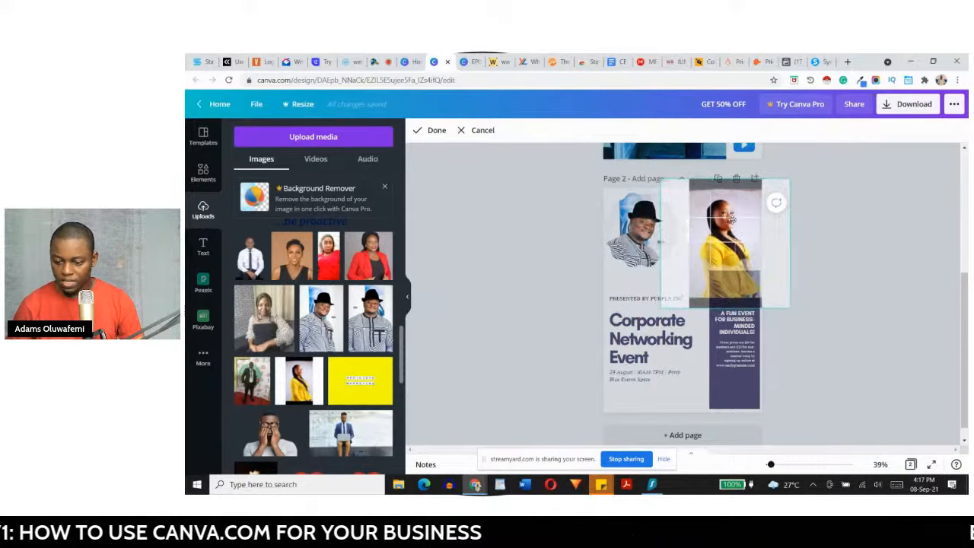
click(542, 261)
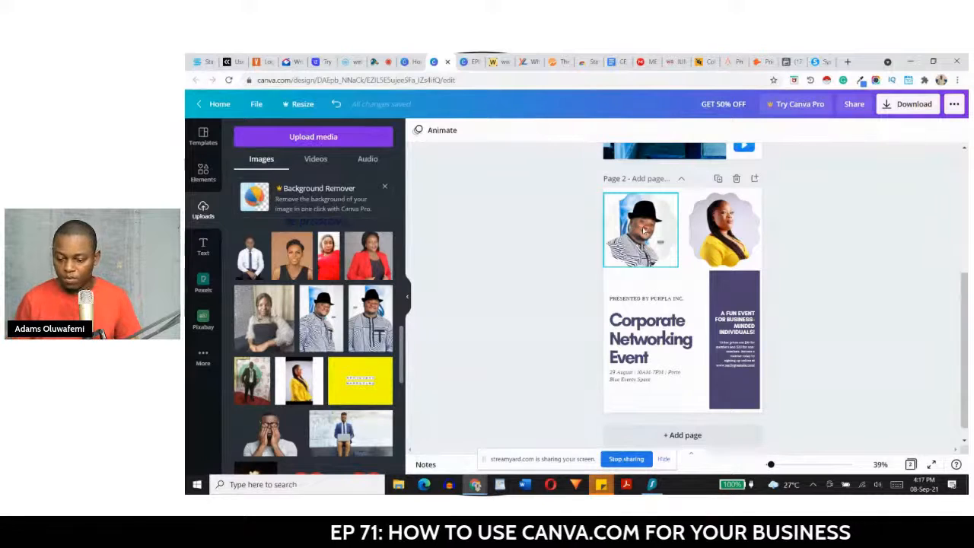
Step: Replace the "Corporate Networking Event" title on page 2 with "NAIJA'S TOP MARKETERS SPEAK PROGRAMME"
click(642, 326)
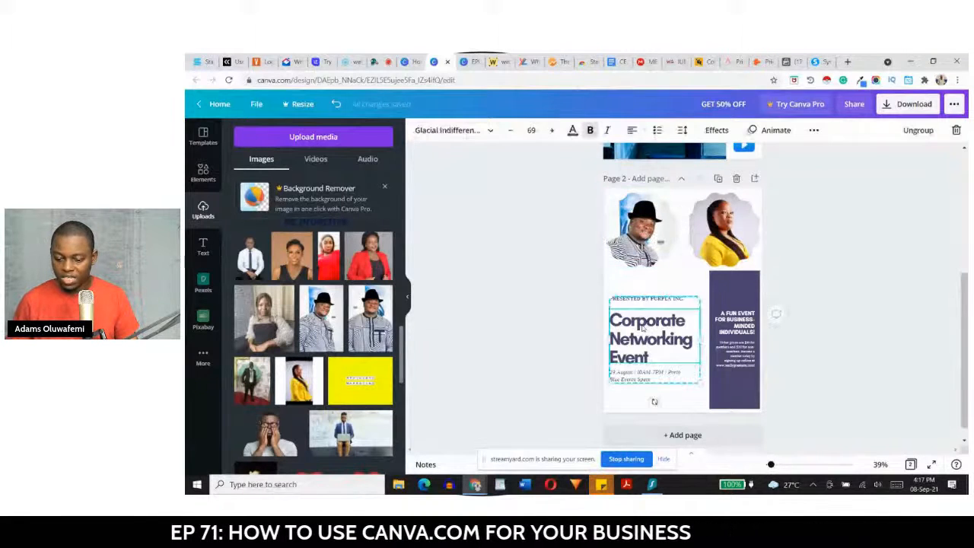
click(642, 326)
click(546, 349)
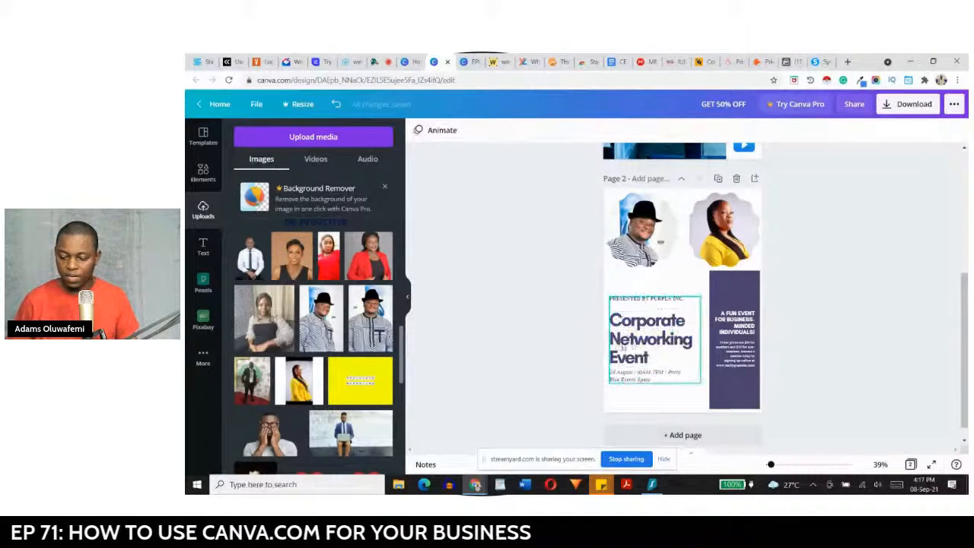
click(632, 361)
click(631, 365)
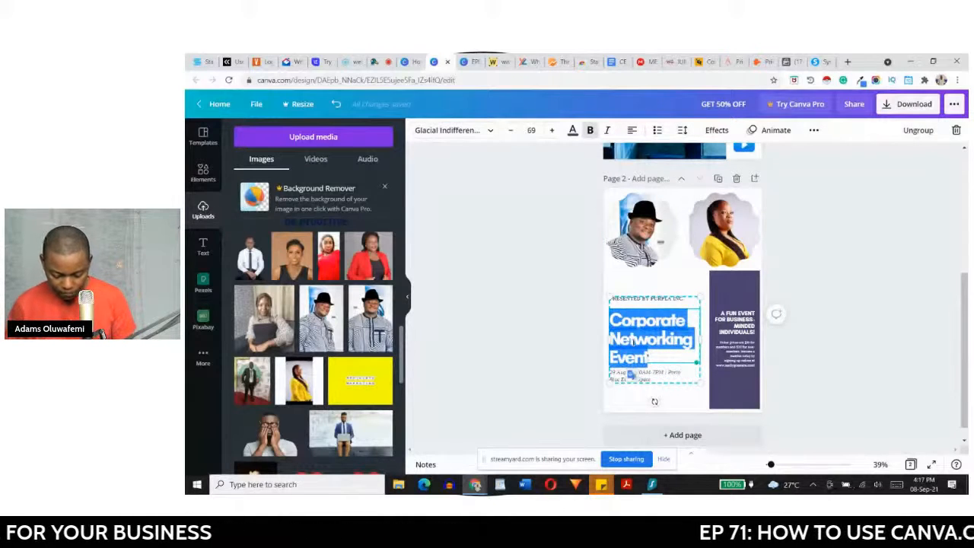
text(Na)
key(BackSpace)
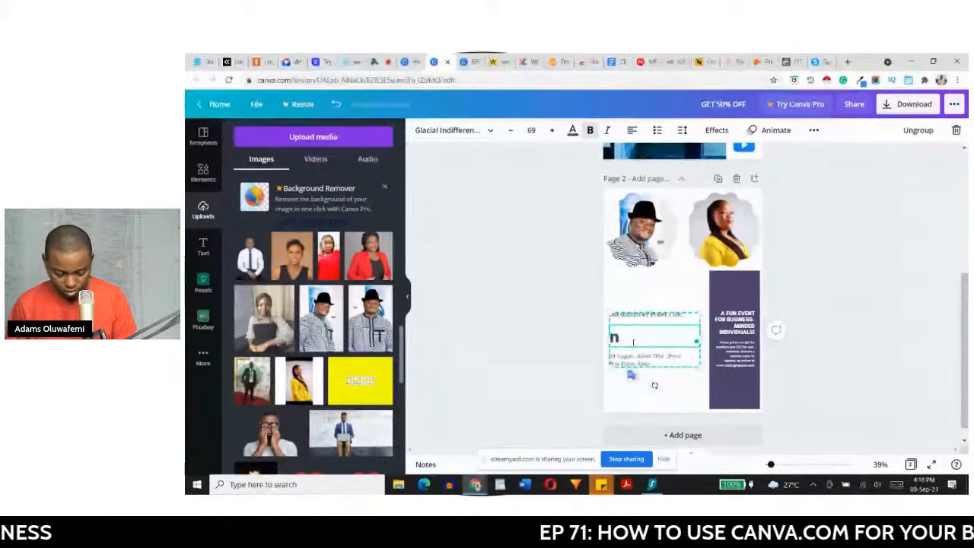
key(Caps_Lock)
text(AIJA)
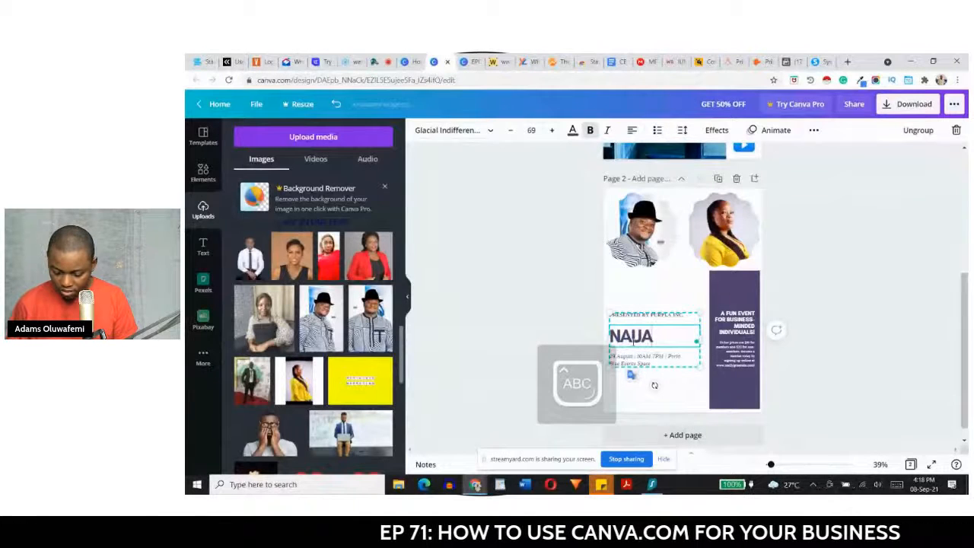
text('S TOP)
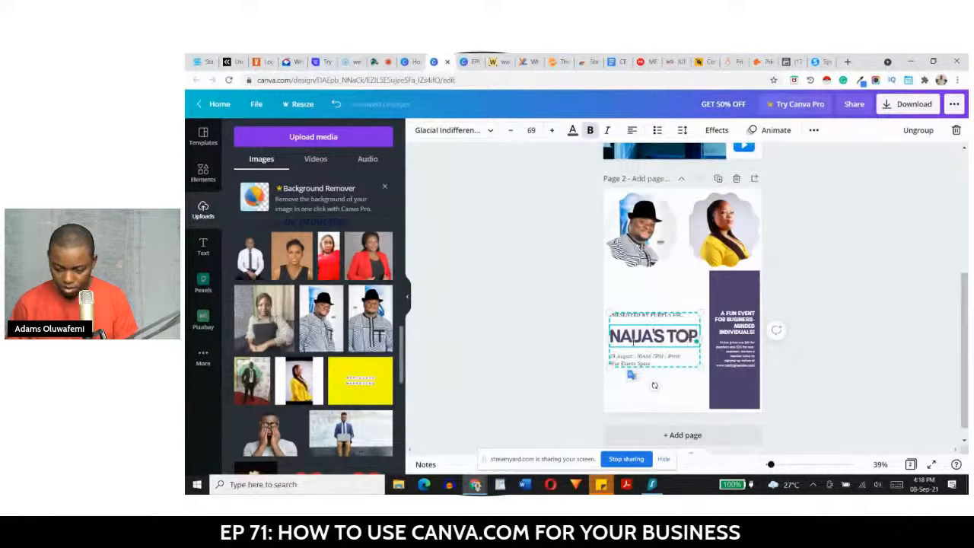
text( MARK)
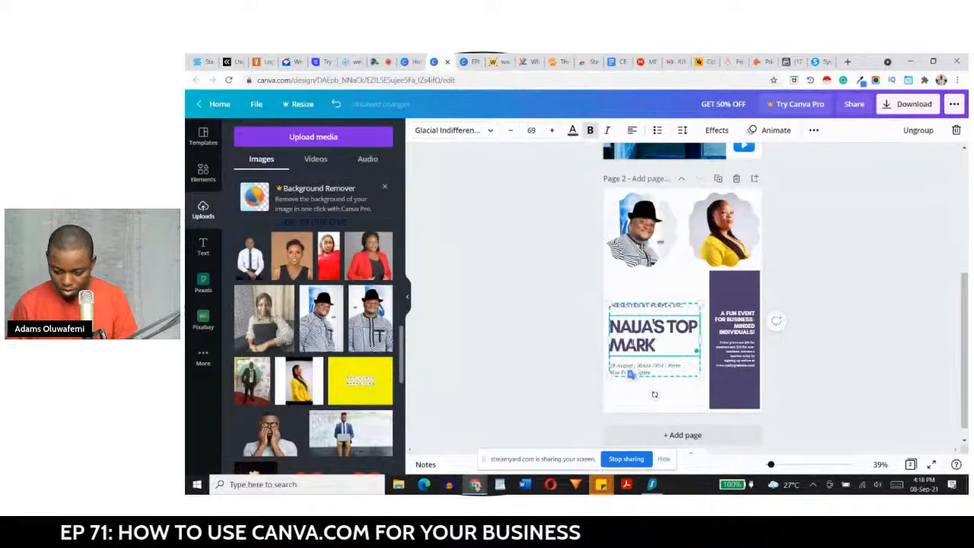
text(ETERS)
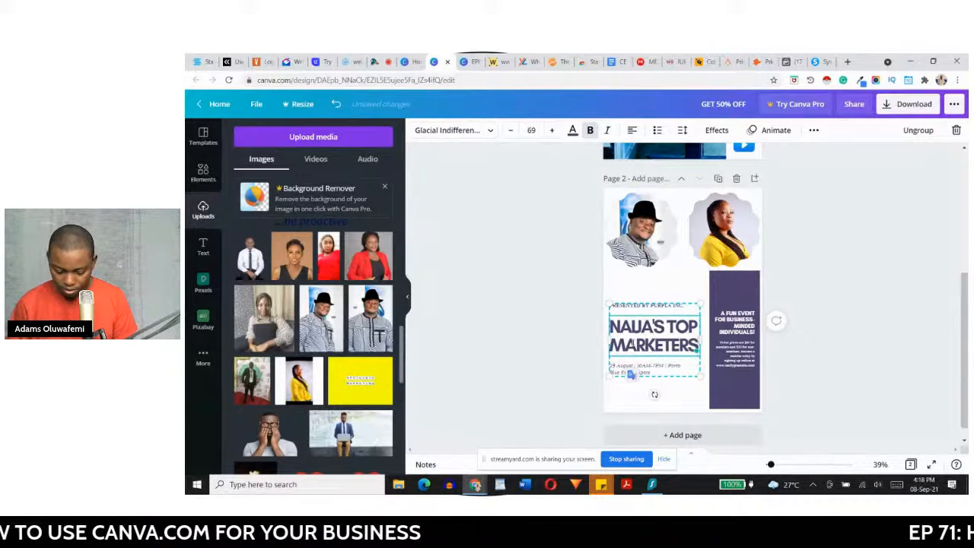
text( SPEAK)
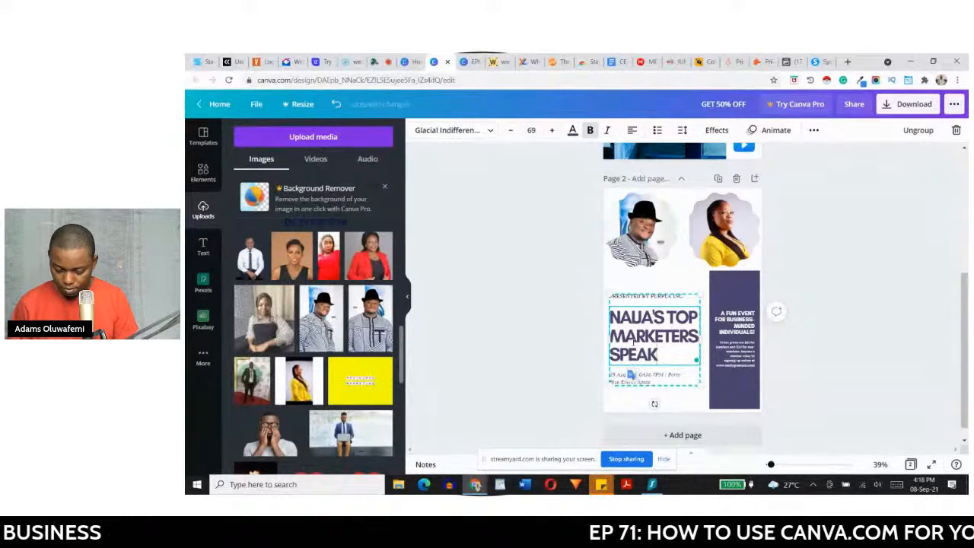
text( PROGRAM M)
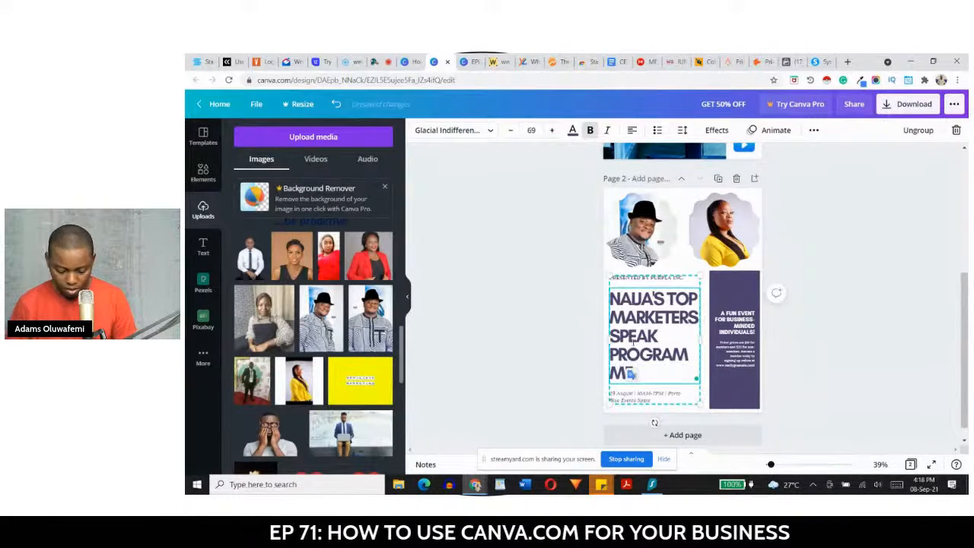
Step: Reduce the whole event title's font size to 62 so that each word fits on one line
key(ctrl+a)
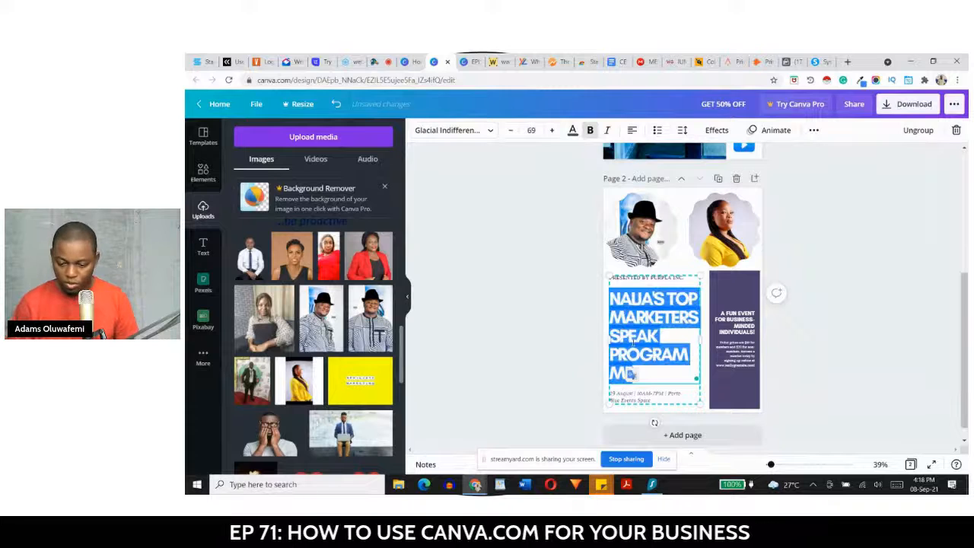
click(508, 131)
click(508, 131)
click(510, 131)
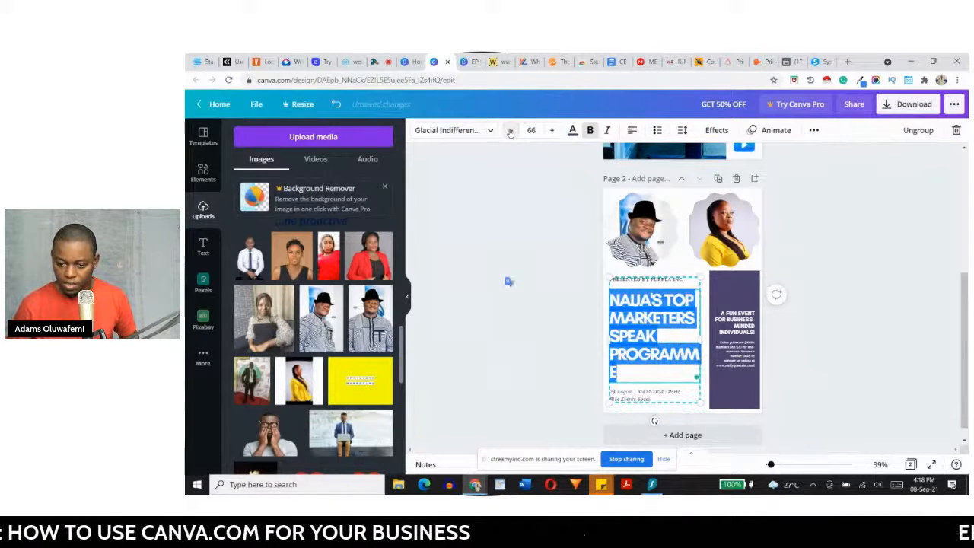
click(510, 131)
click(510, 131)
click(510, 131)
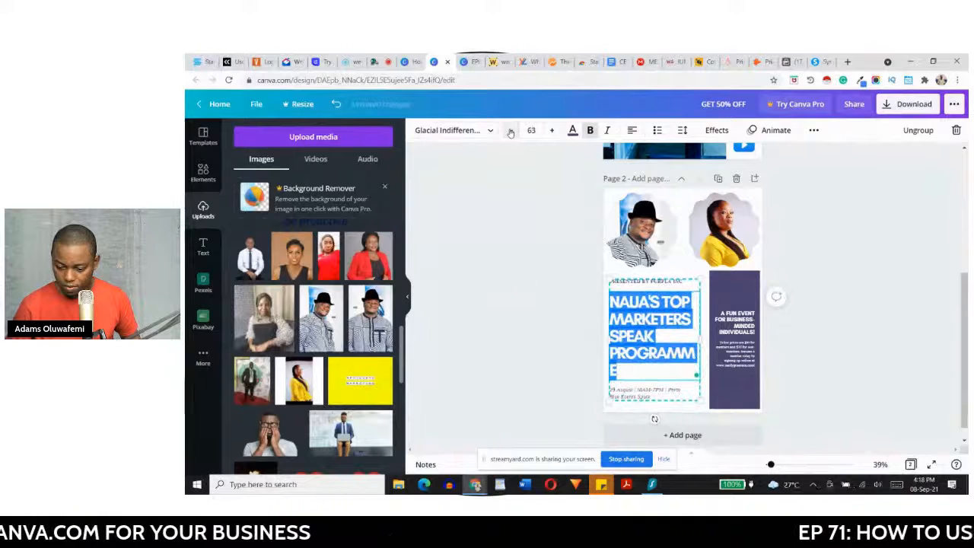
click(510, 130)
click(541, 271)
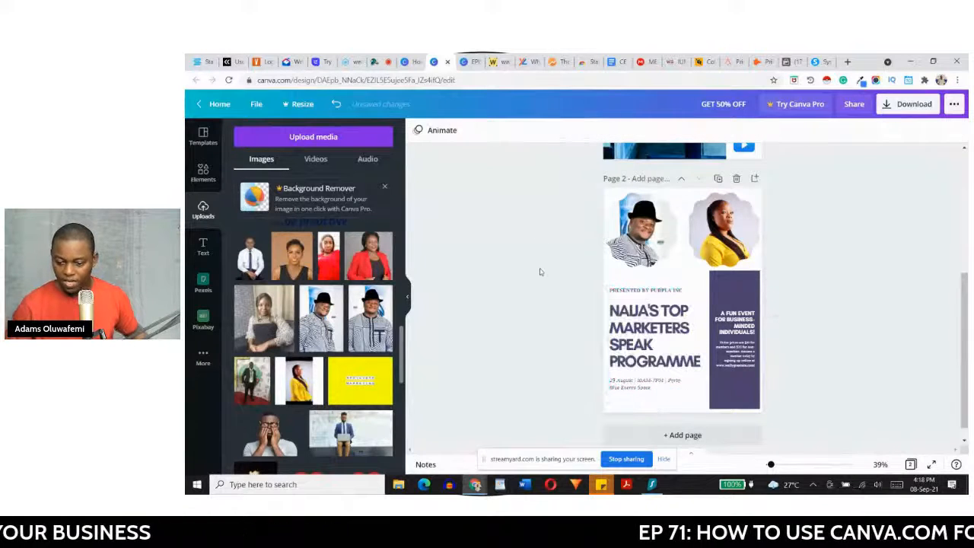
Step: Replace the company name after "PRESENTED BY" above the title with the presenter's name in capitals
click(677, 297)
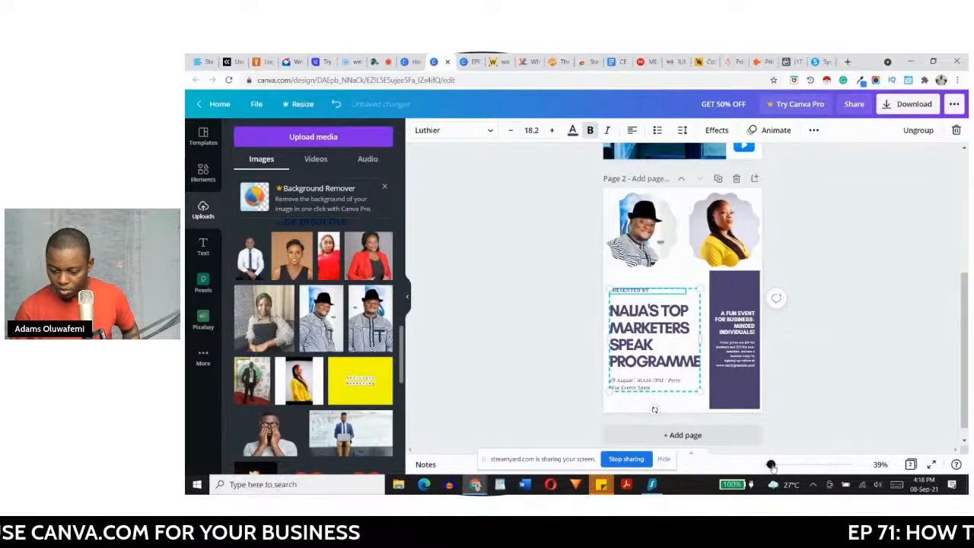
drag(771, 465, 777, 465)
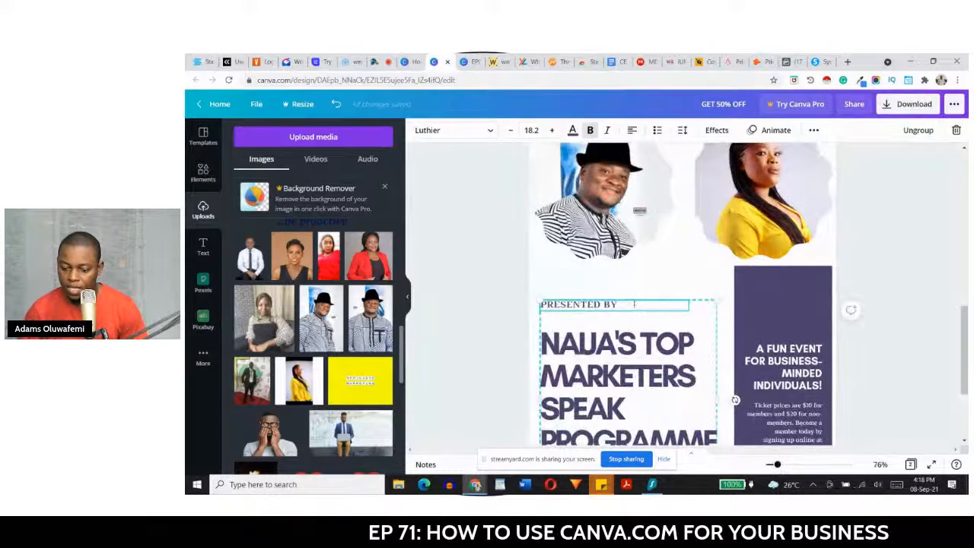
text(OT)
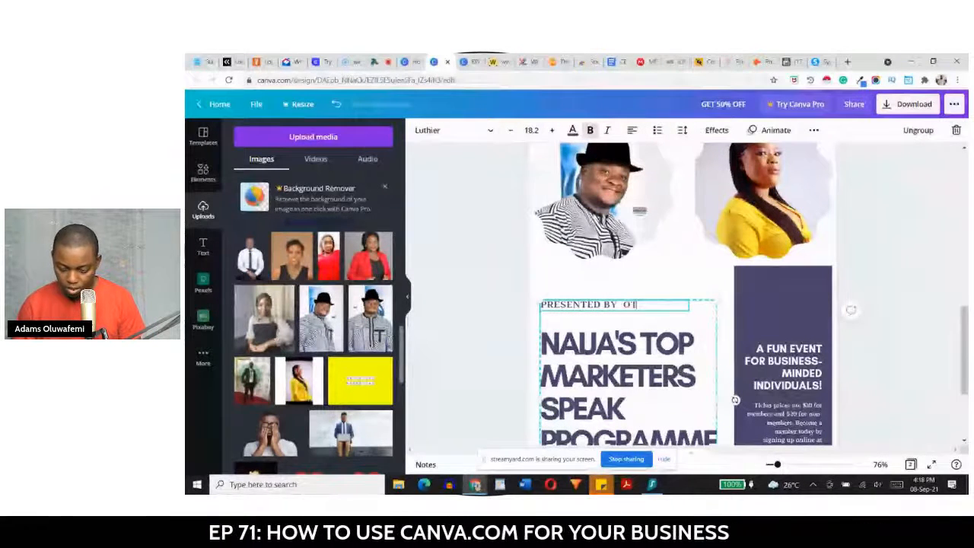
text(UNBA A)
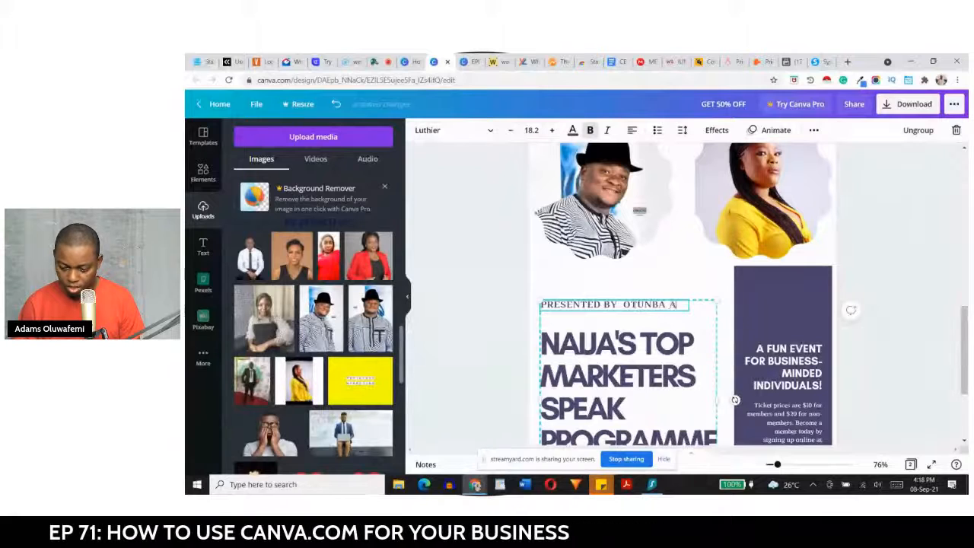
text(DAMS)
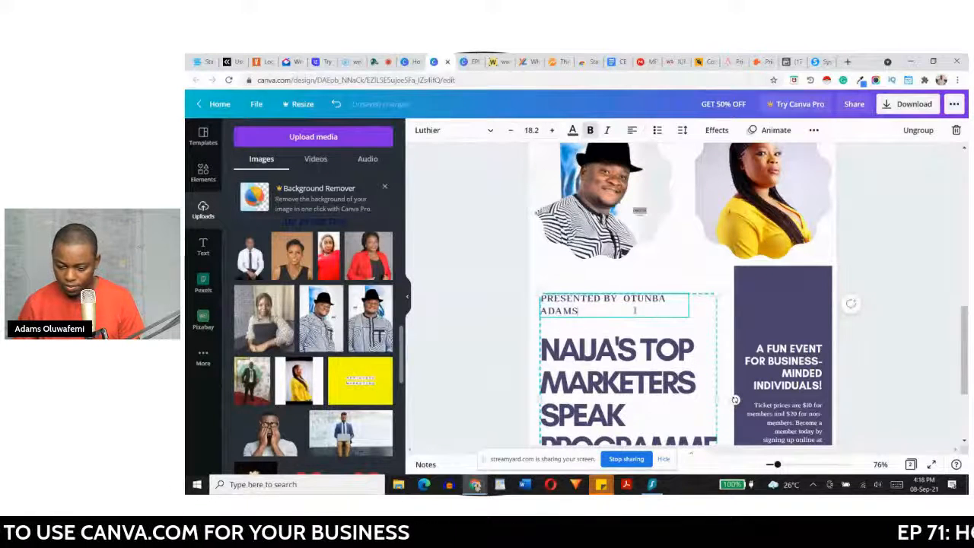
click(483, 293)
Step: Try to widen the "PRESENTED BY" text box while it is still grouped with the title
click(592, 311)
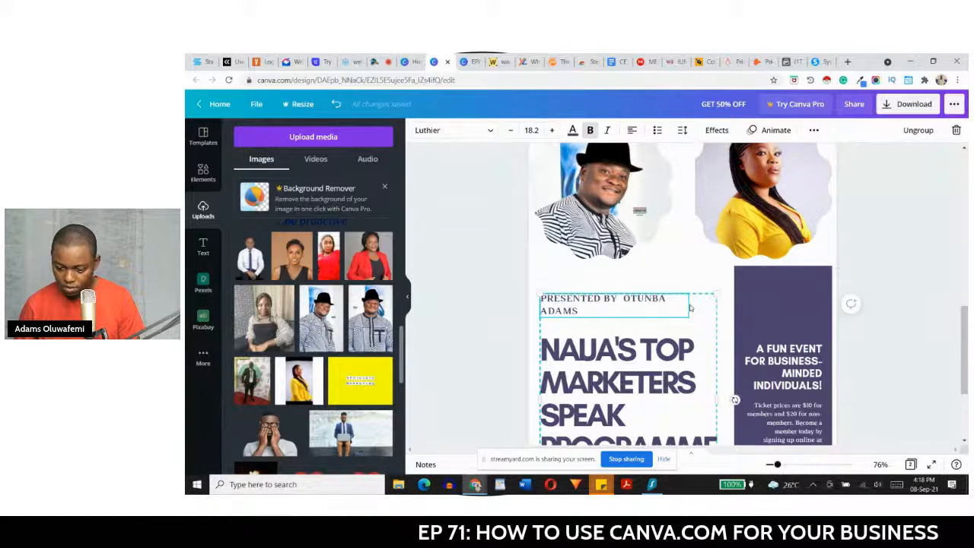
drag(689, 309, 696, 308)
key(ctrl+z)
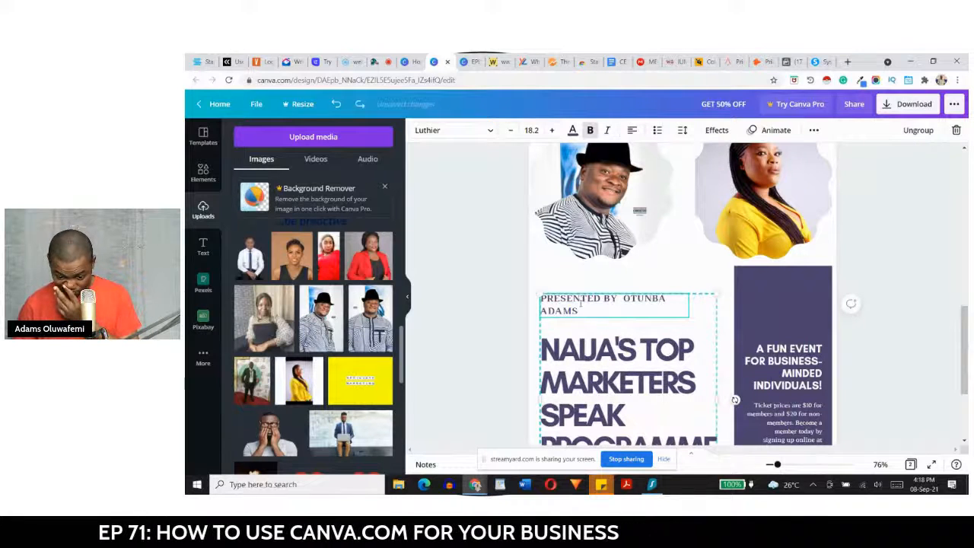
click(494, 326)
click(617, 347)
click(616, 347)
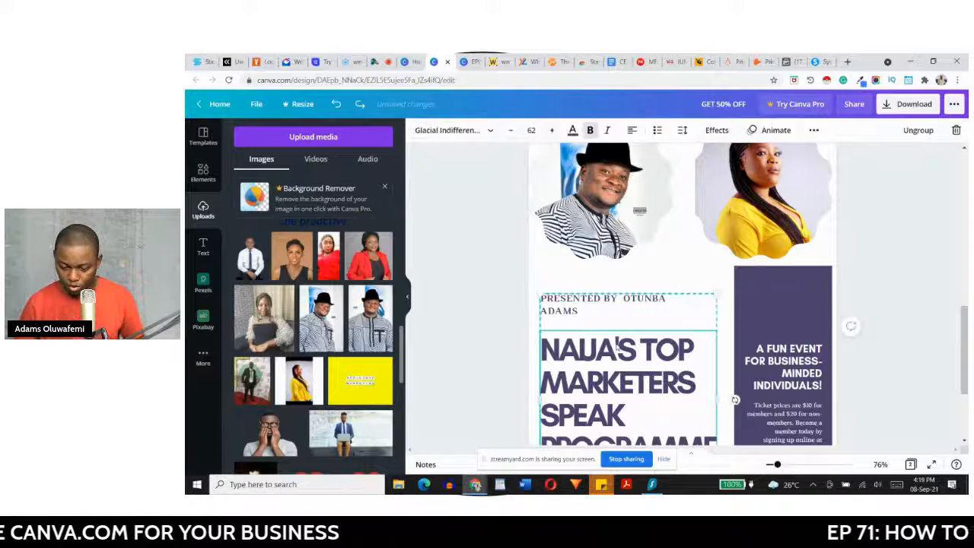
click(587, 319)
click(587, 318)
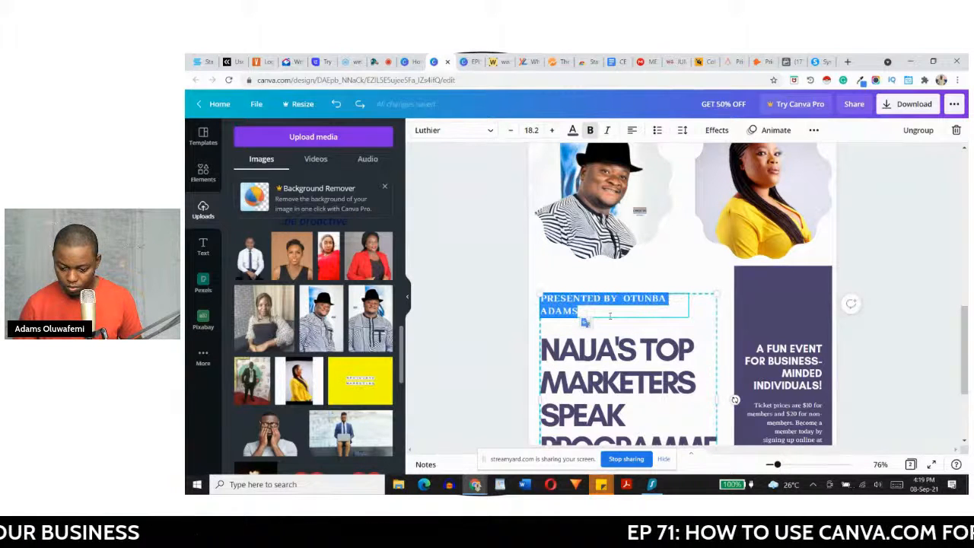
click(603, 341)
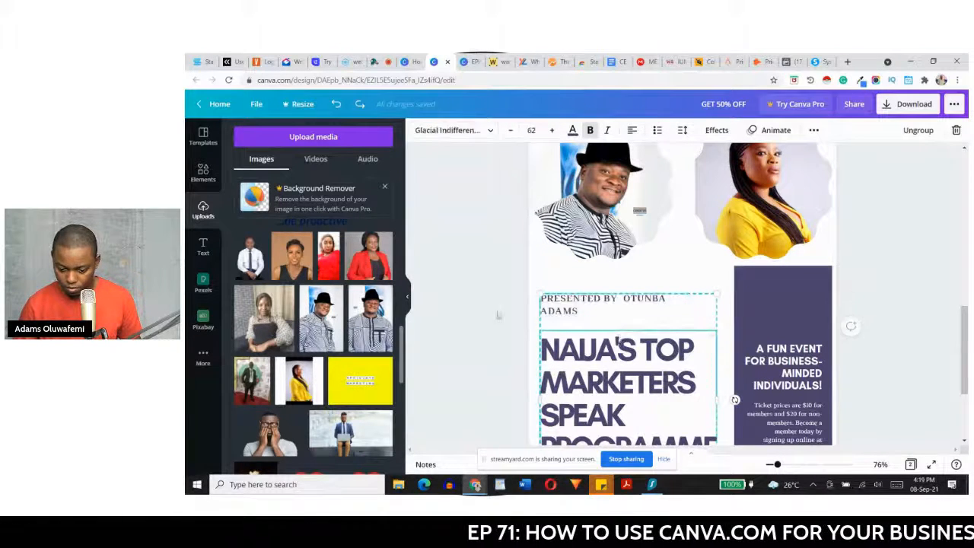
click(498, 315)
click(590, 343)
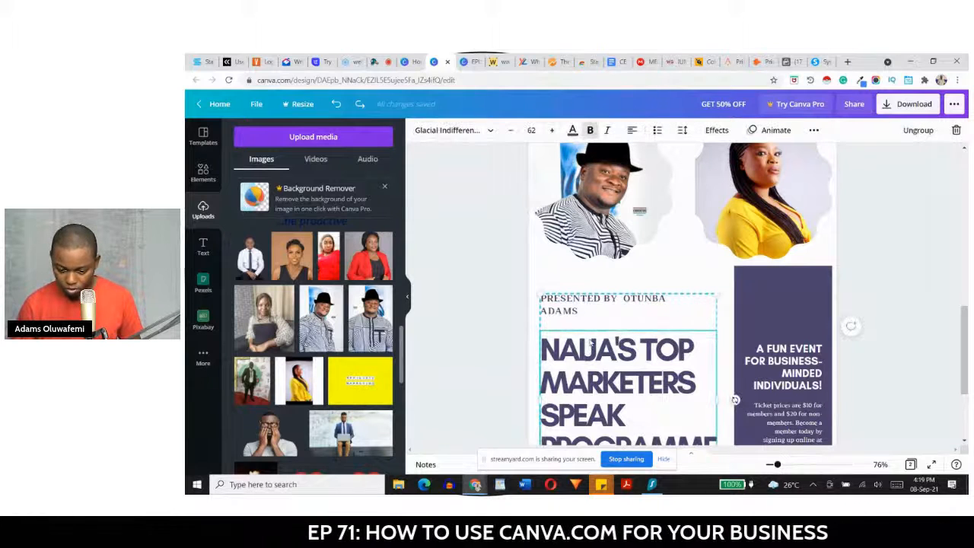
Step: Ungroup the title text block and widen the "PRESENTED BY" text box so the presenter's name fits on one line
click(605, 317)
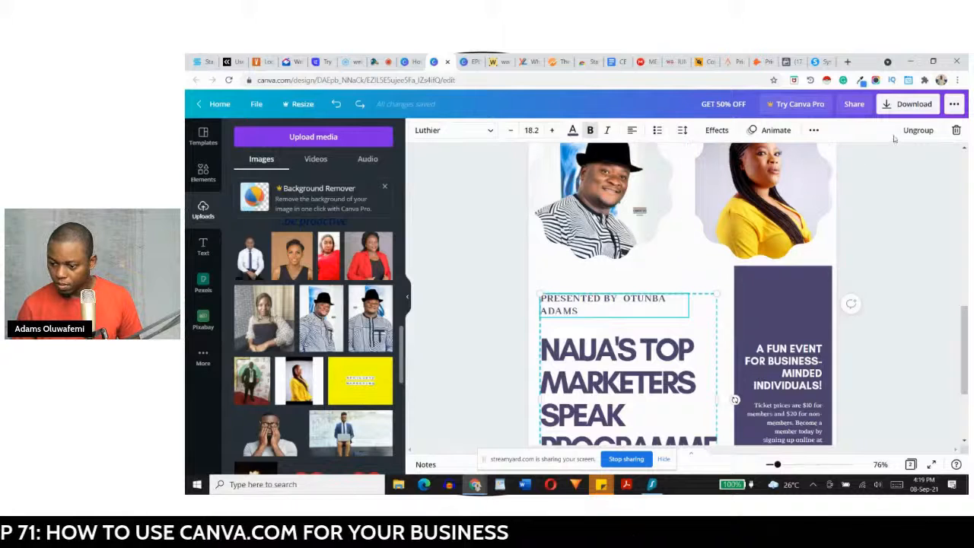
click(918, 130)
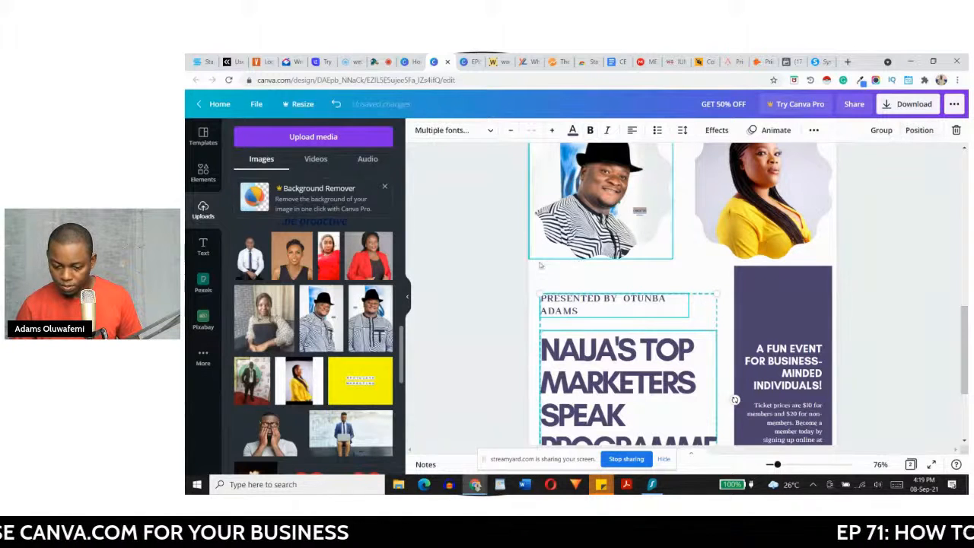
click(591, 308)
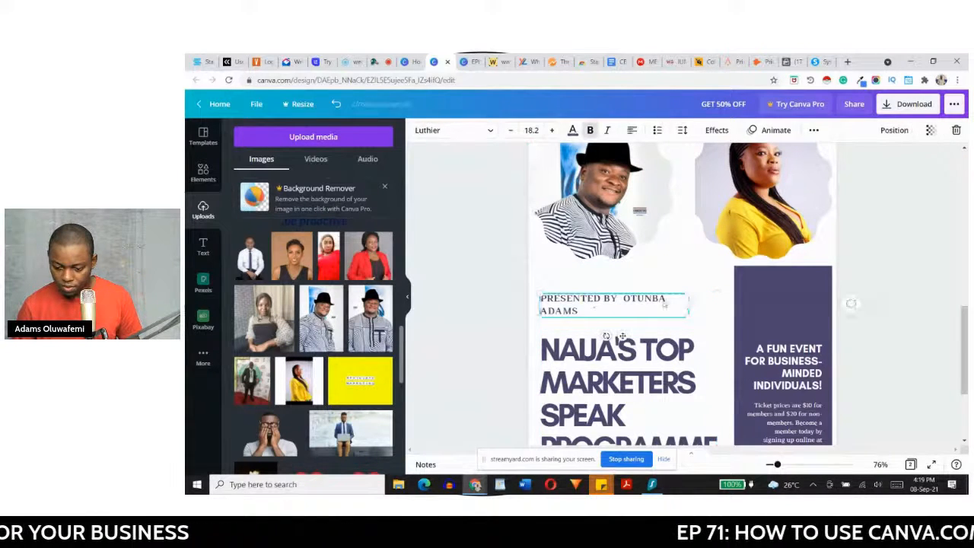
drag(689, 304, 710, 304)
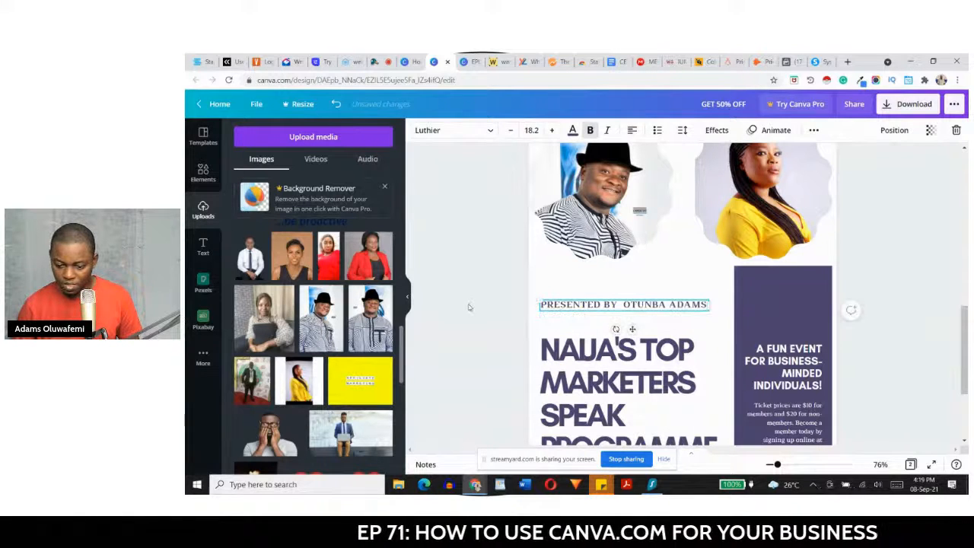
click(469, 307)
click(569, 304)
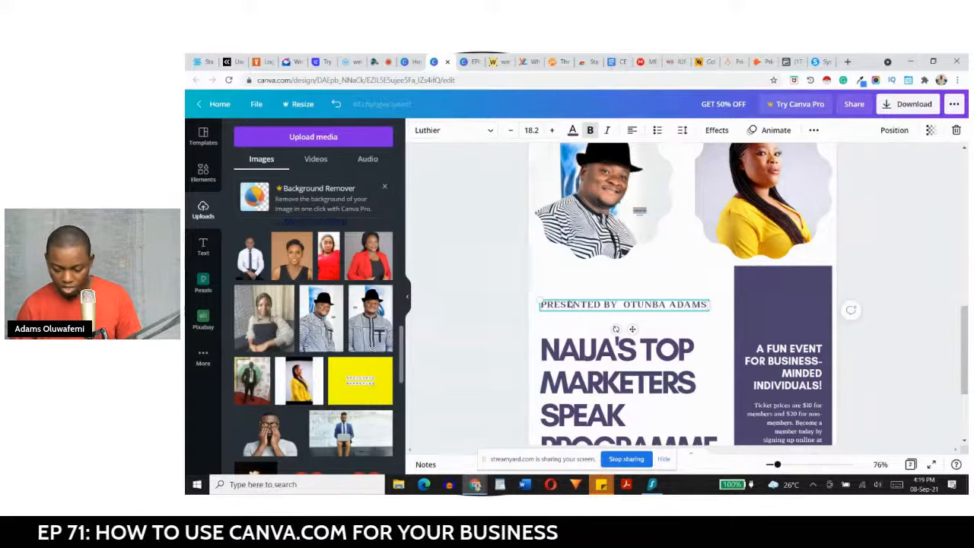
Step: Group the "PRESENTED BY" line, the event title and the date and venue text together
shift+click(564, 363)
scroll(634, 371, down, 3)
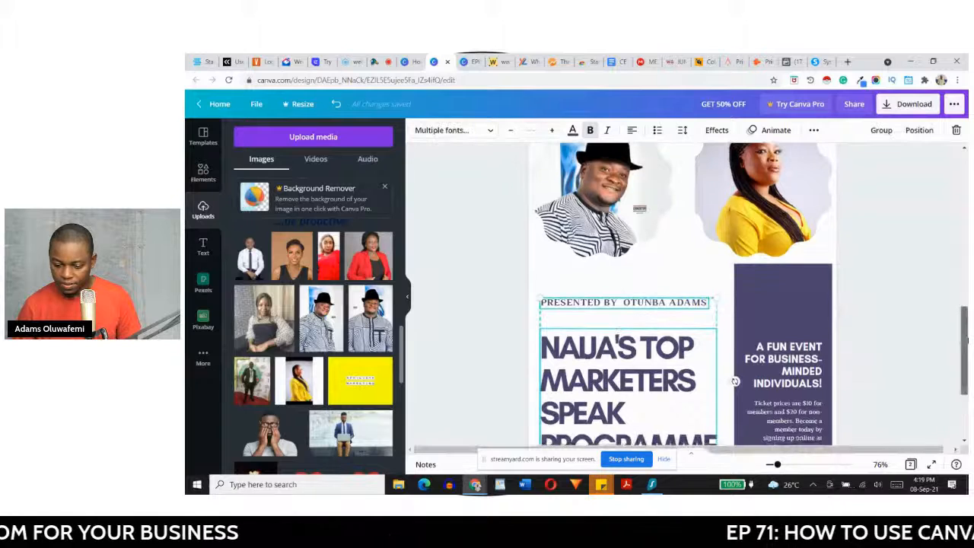
click(634, 370)
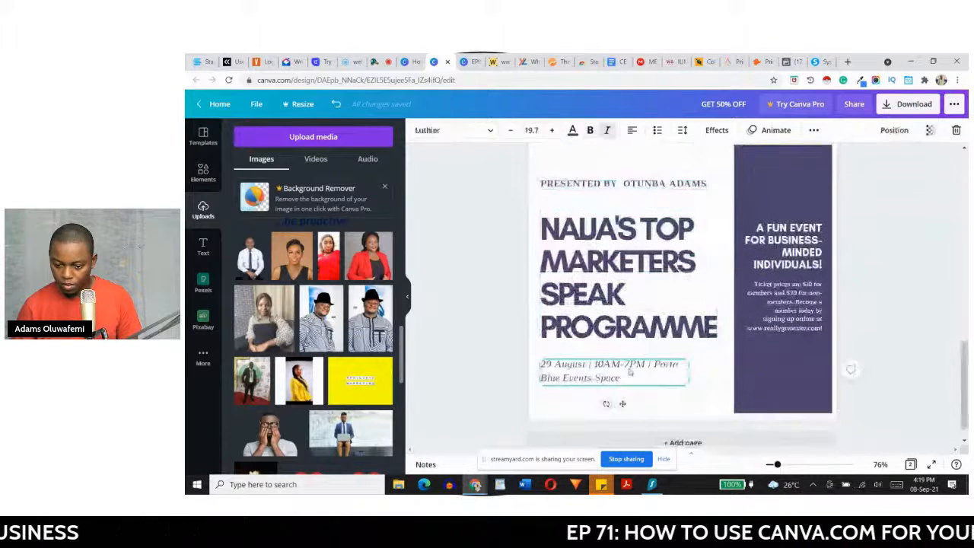
shift+click(611, 299)
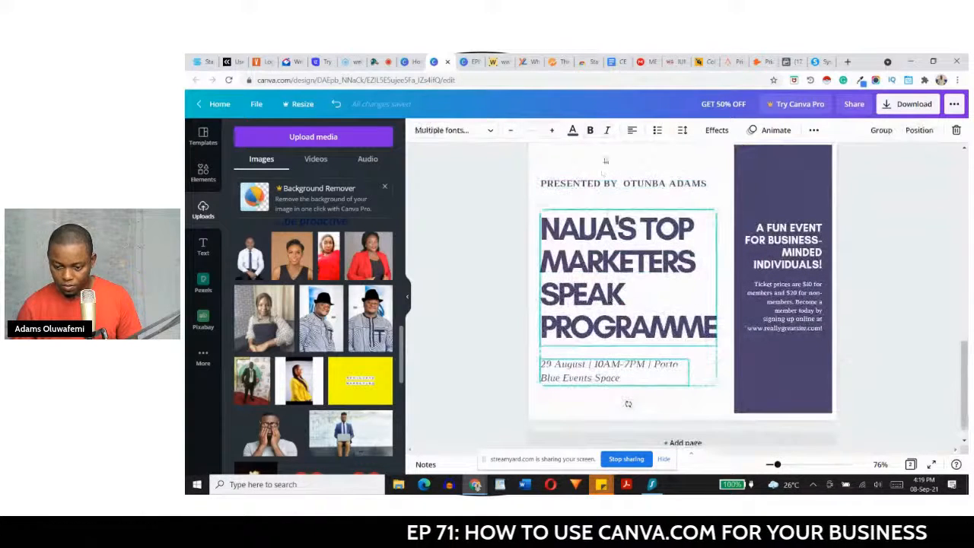
shift+click(603, 184)
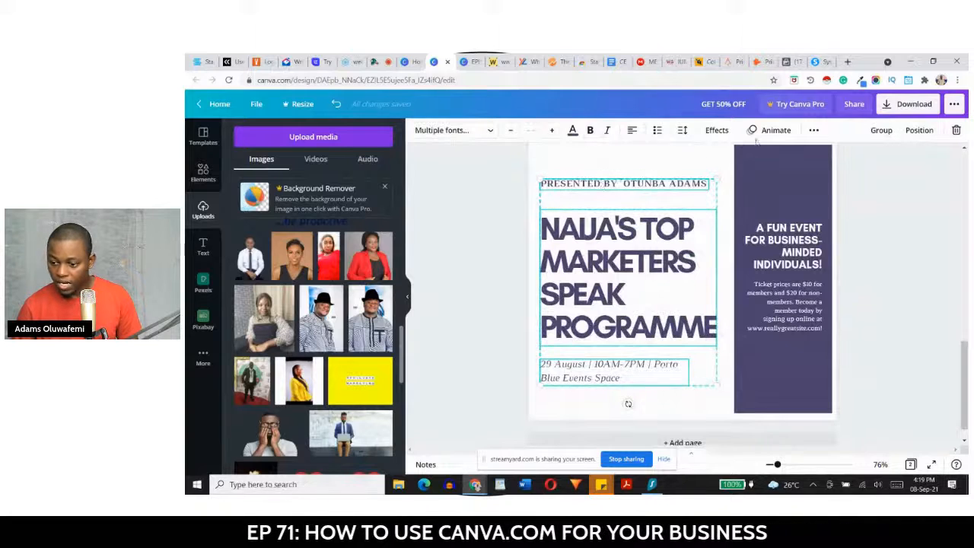
click(879, 130)
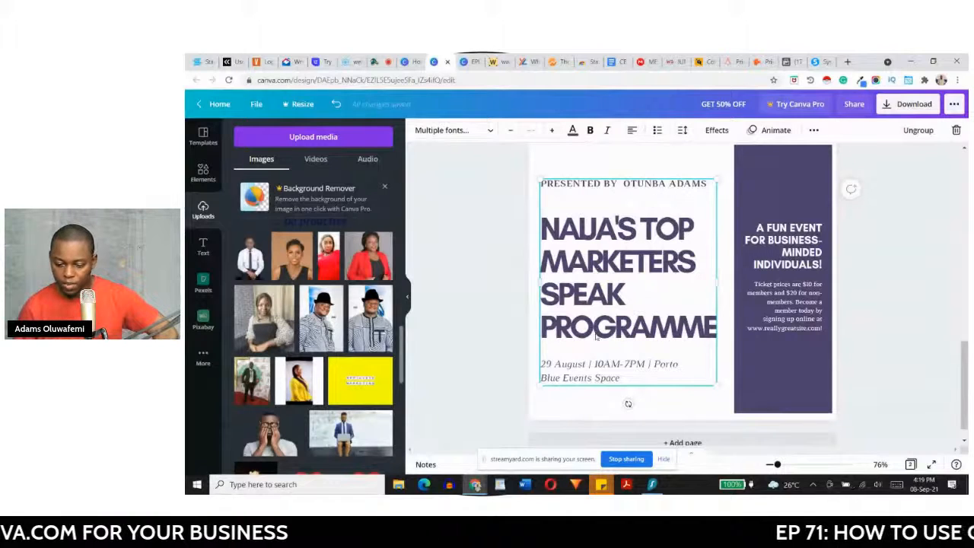
Step: Change the month in the date line below the title to September
click(568, 368)
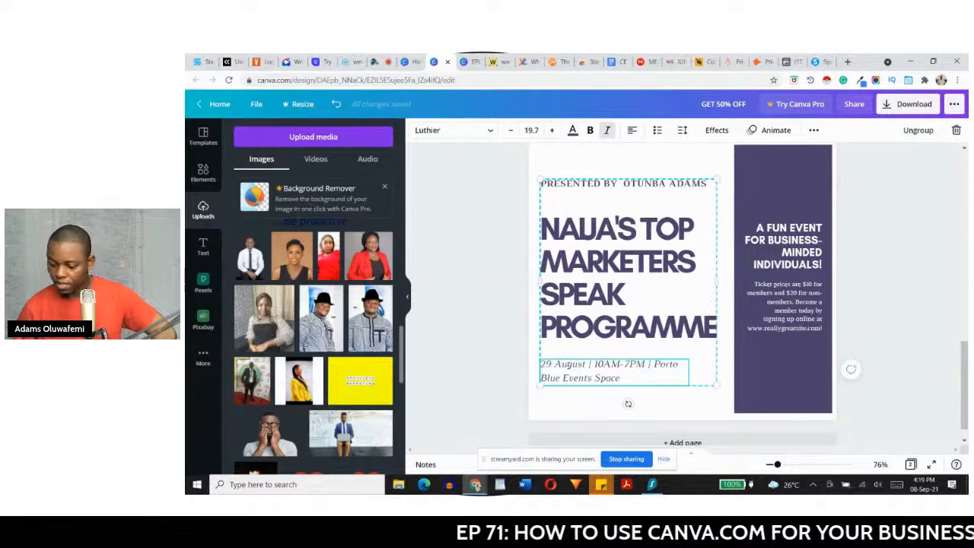
double_click(569, 366)
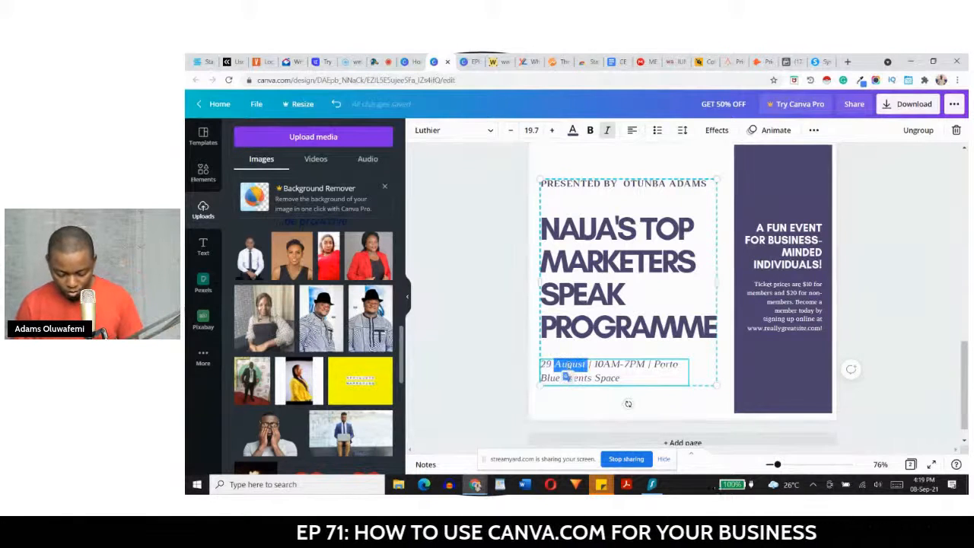
drag(565, 375, 565, 374)
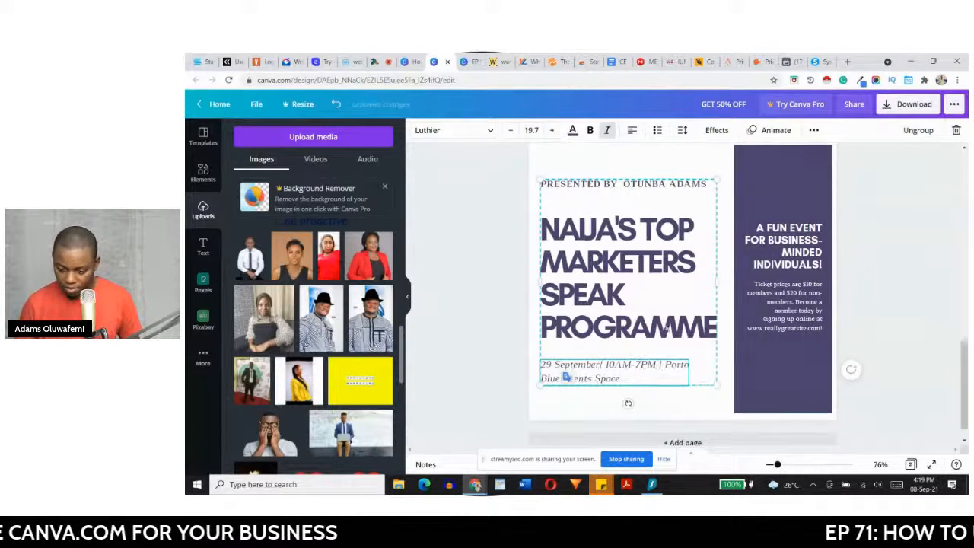
click(496, 352)
Step: Replace the venue "Porto Blue Events Space" at the end of the date line with "Virtual Event"
click(656, 369)
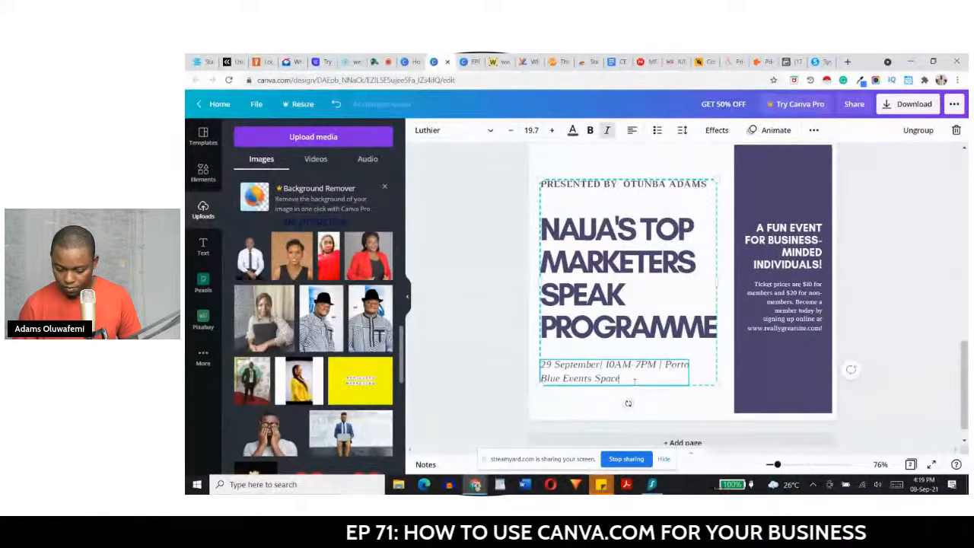
key(BackSpace)
key(BackSpace)
key(BackSpace)
key(BackSpace)
key(BackSpace)
key(BackSpace)
key(BackSpace)
key(BackSpace)
key(BackSpace)
key(BackSpace)
key(BackSpace)
key(BackSpace)
key(BackSpace)
key(BackSpace)
key(BackSpace)
key(BackSpace)
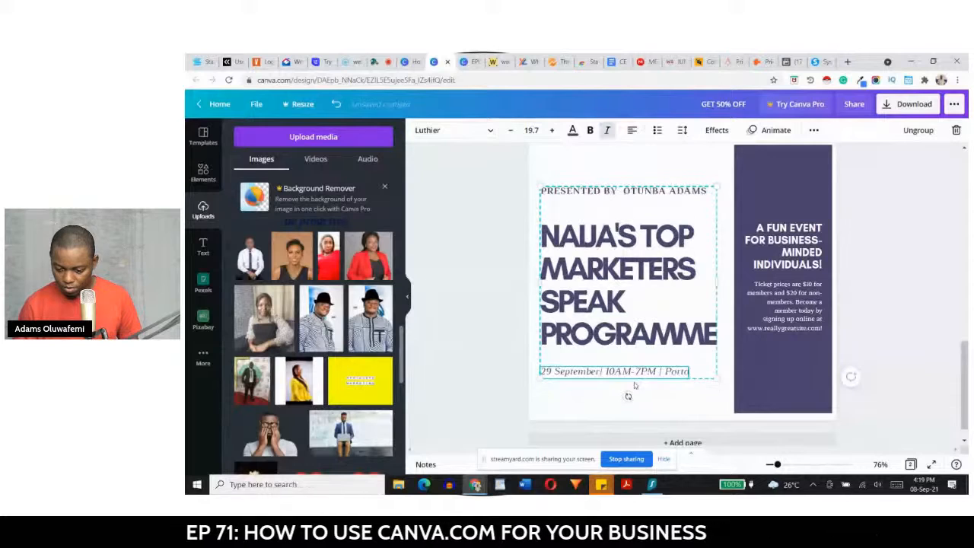
key(BackSpace)
key(BackSpace)
key(BackSpace)
key(BackSpace)
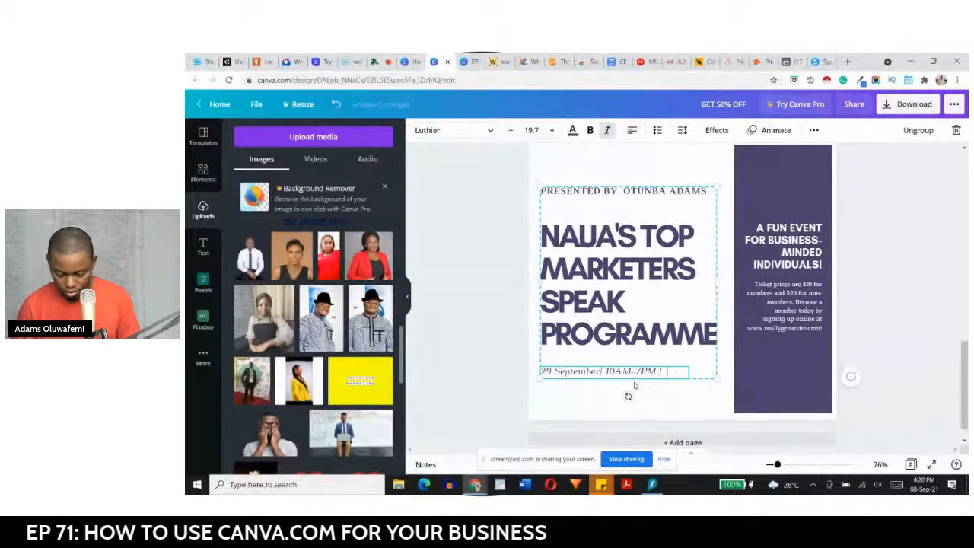
text(Virtual)
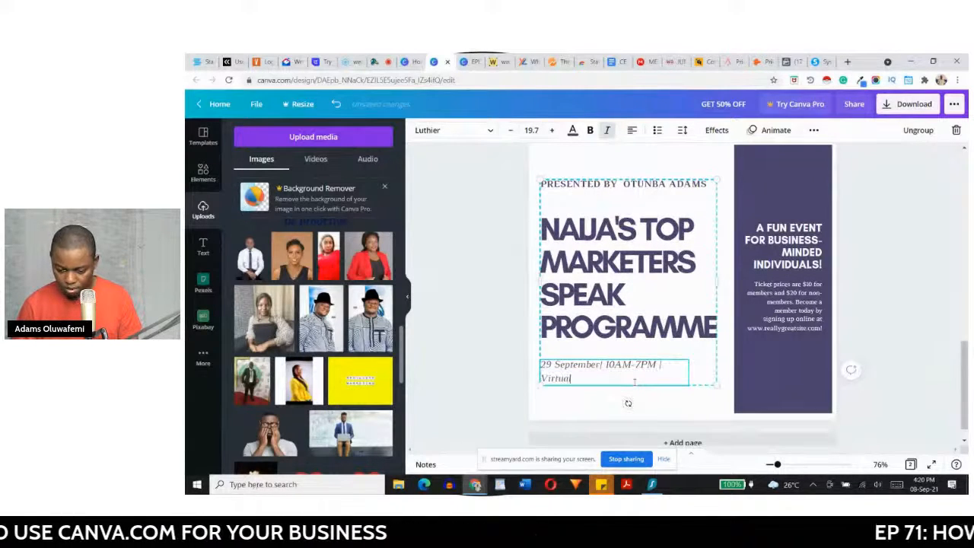
text( Event)
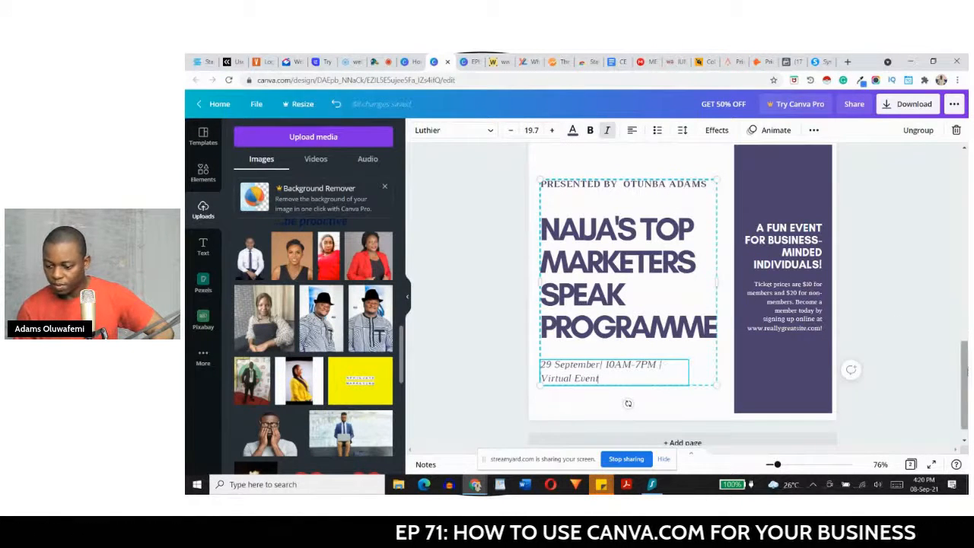
Step: Recolour the purple side panel behind "A FUN EVENT" with the bright blue from The Deep Blue palette
scroll(639, 332, up, 5)
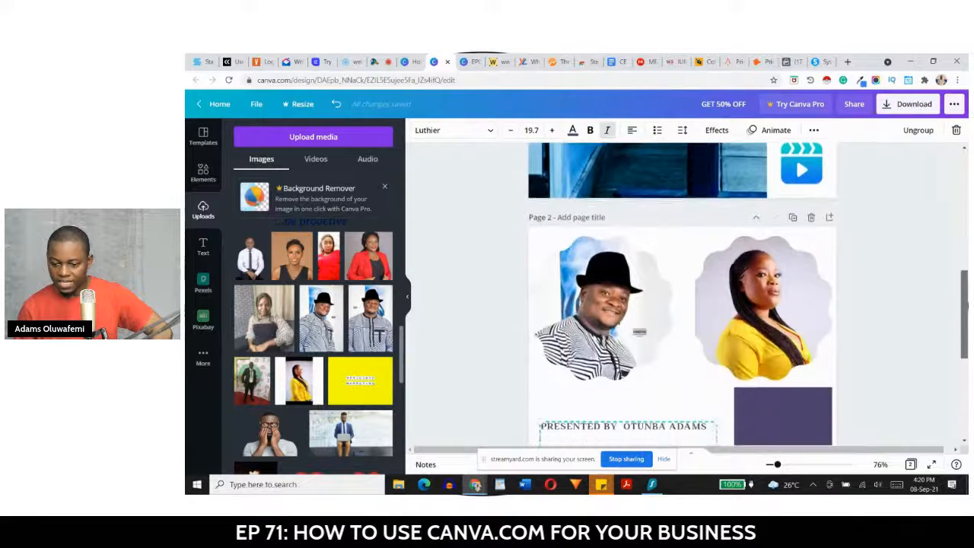
drag(965, 305, 966, 317)
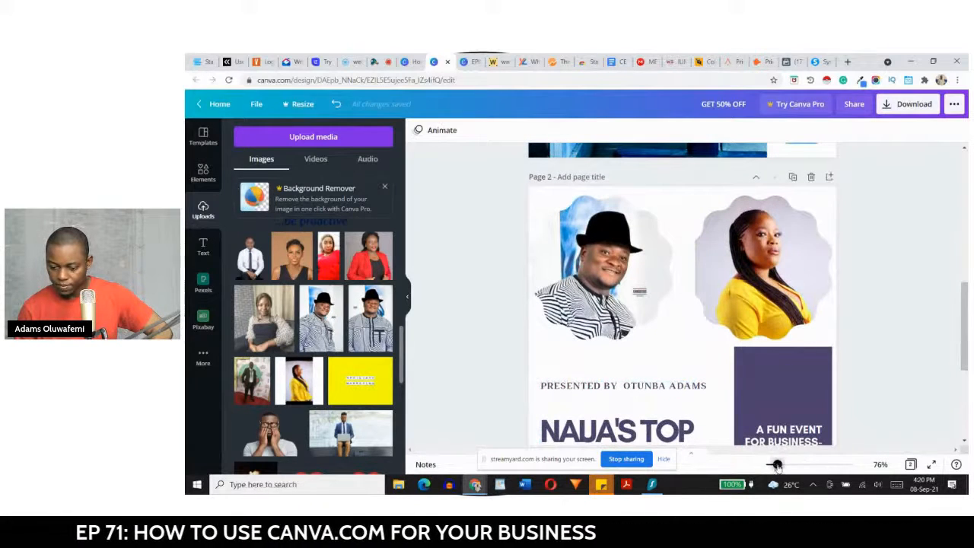
drag(777, 465, 771, 465)
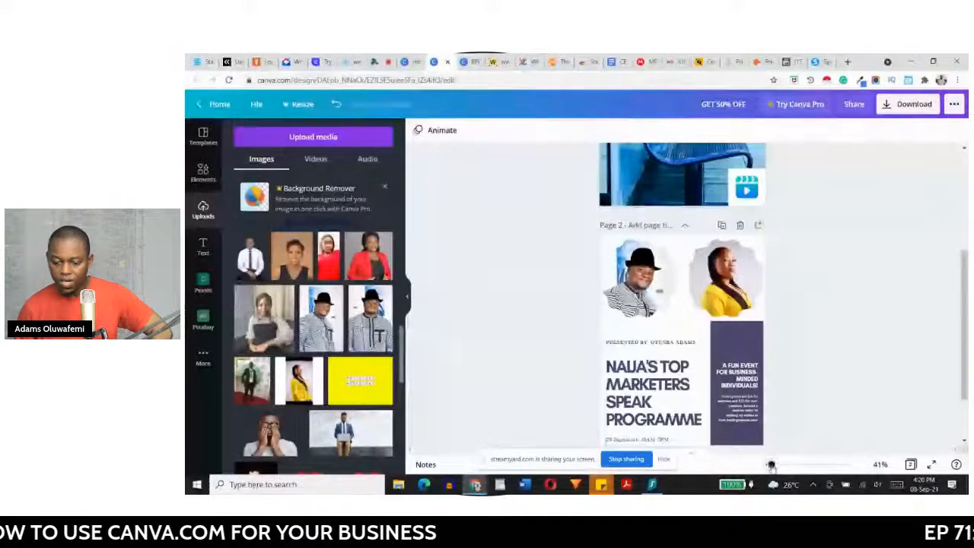
click(659, 376)
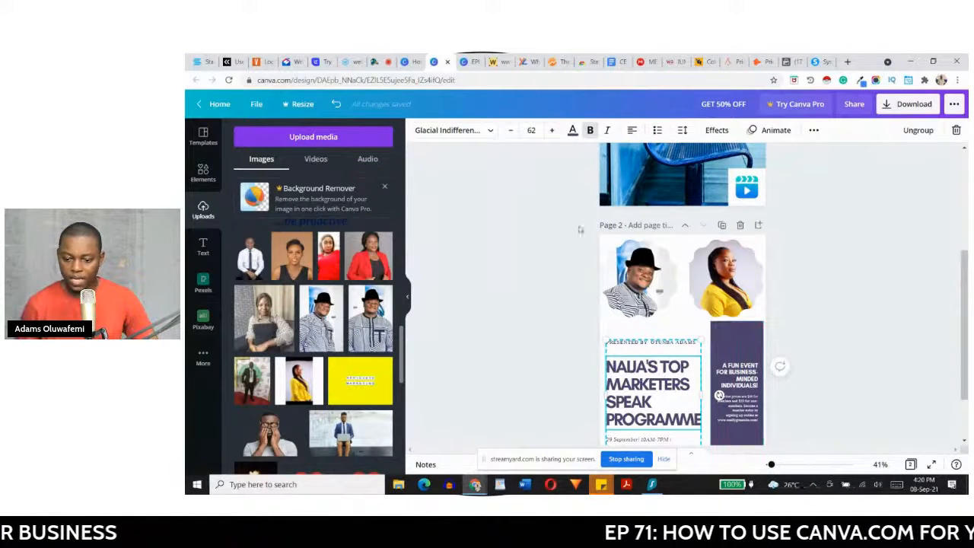
click(572, 131)
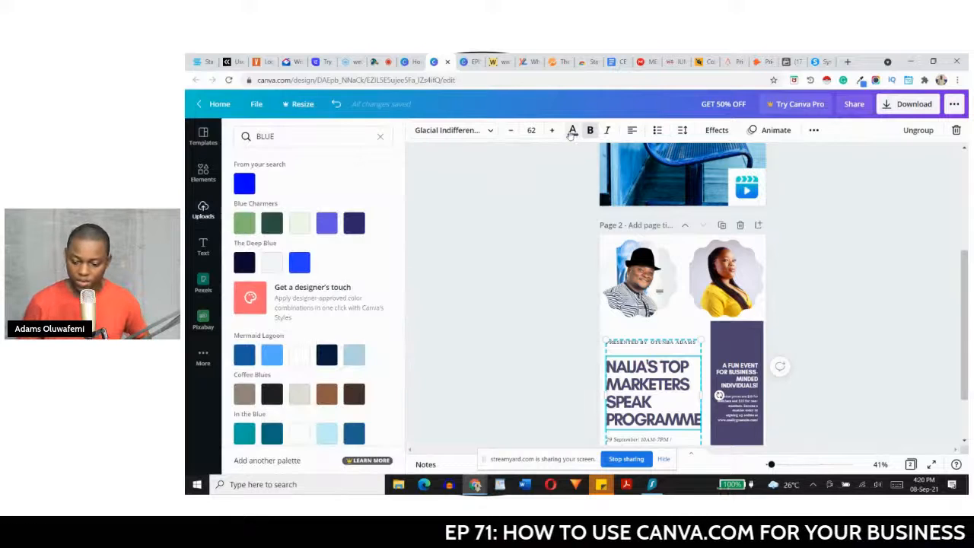
click(731, 352)
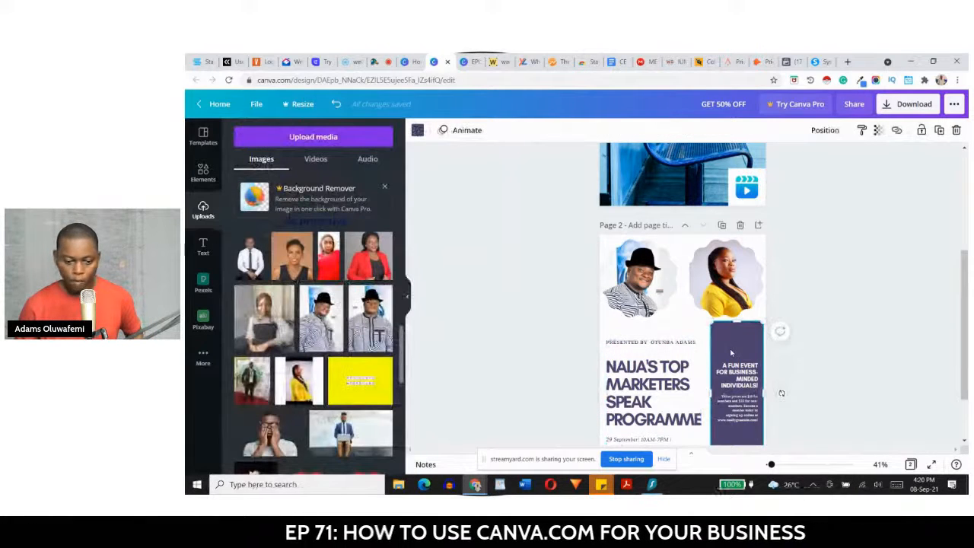
click(417, 130)
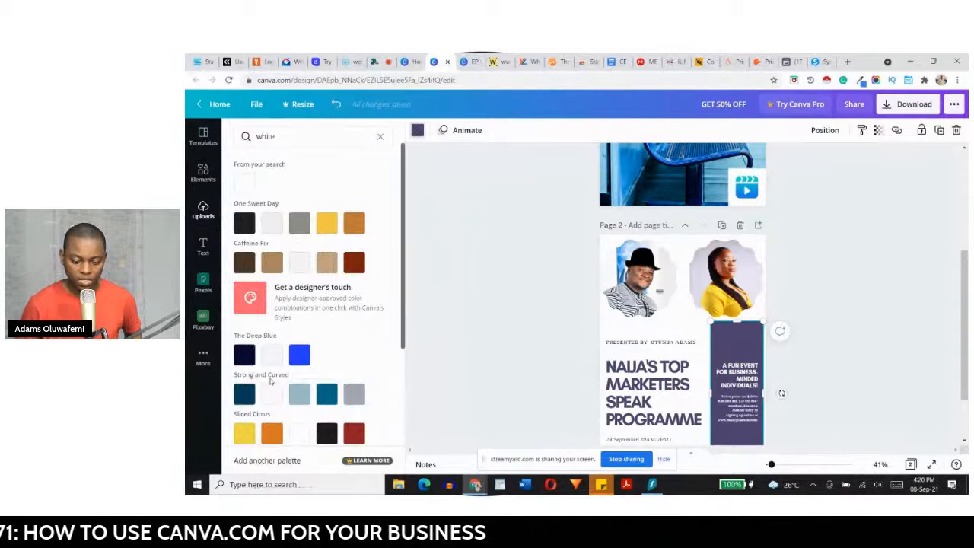
click(301, 354)
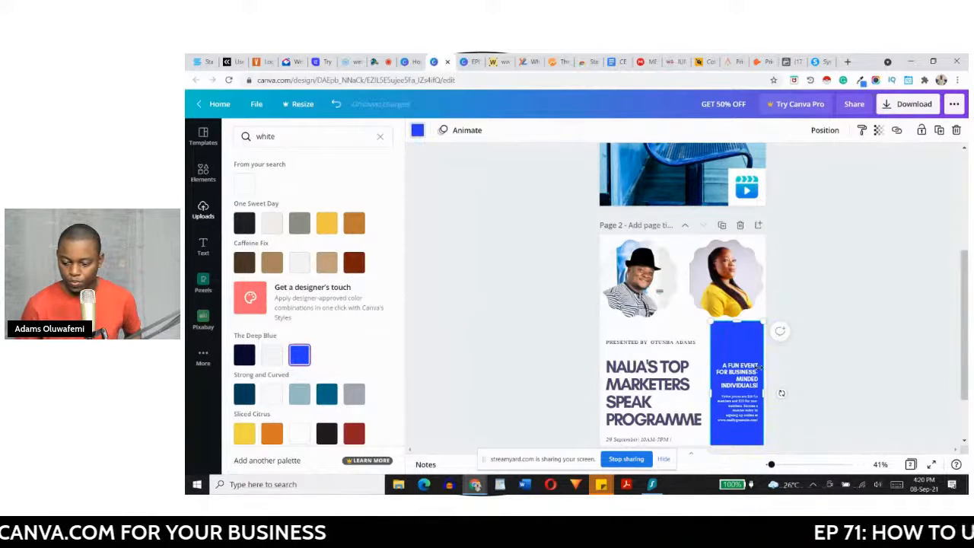
Step: Recolour the event title, the "PRESENTED BY" line and the date line with the pure blue found by the BLUE colour search
click(639, 384)
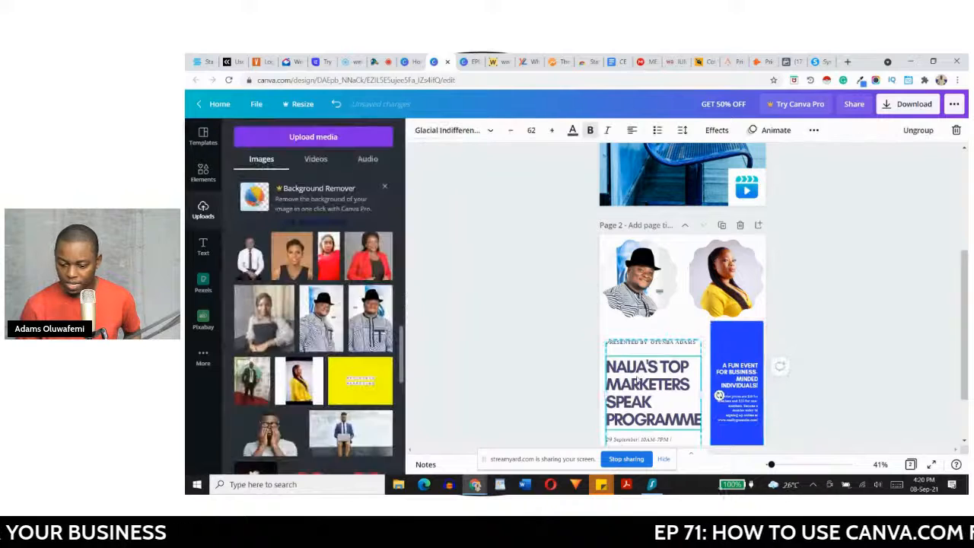
click(573, 130)
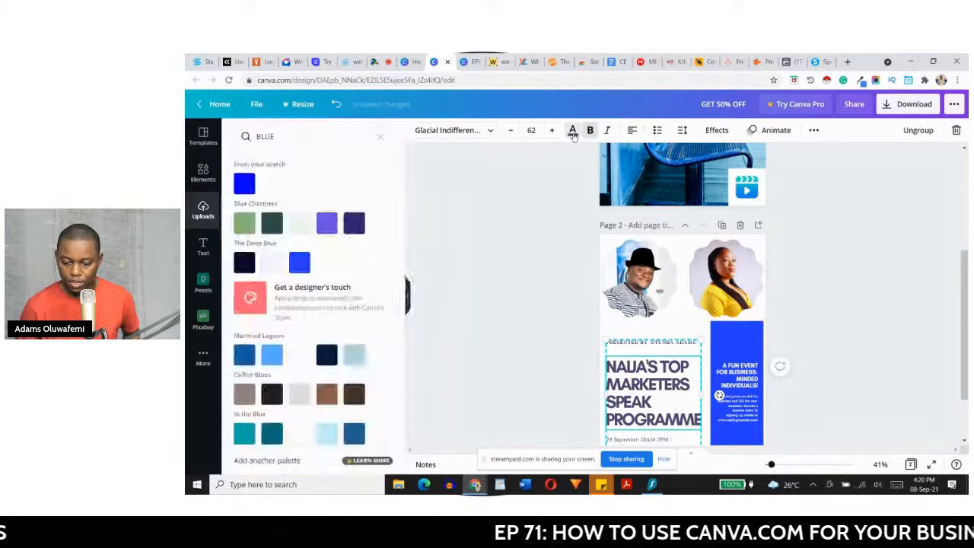
click(243, 185)
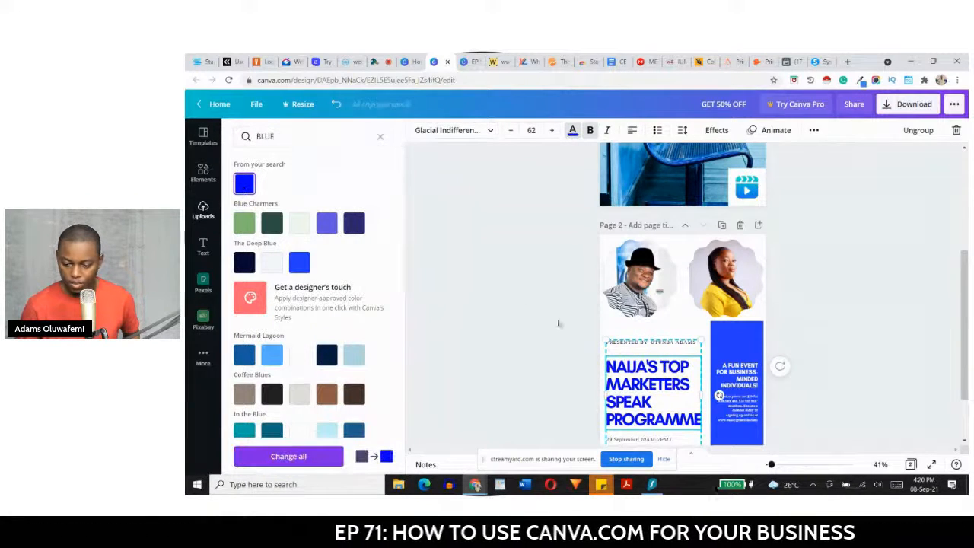
click(635, 344)
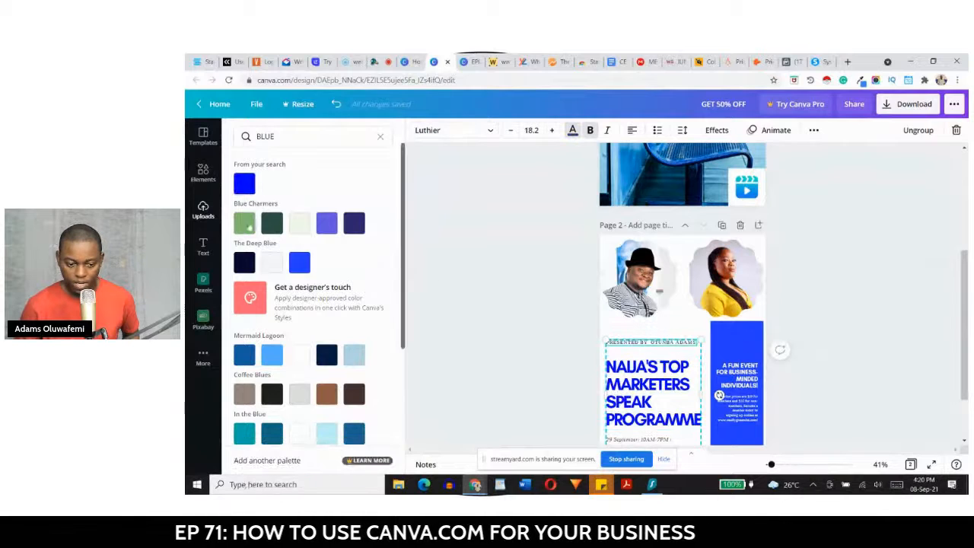
click(245, 184)
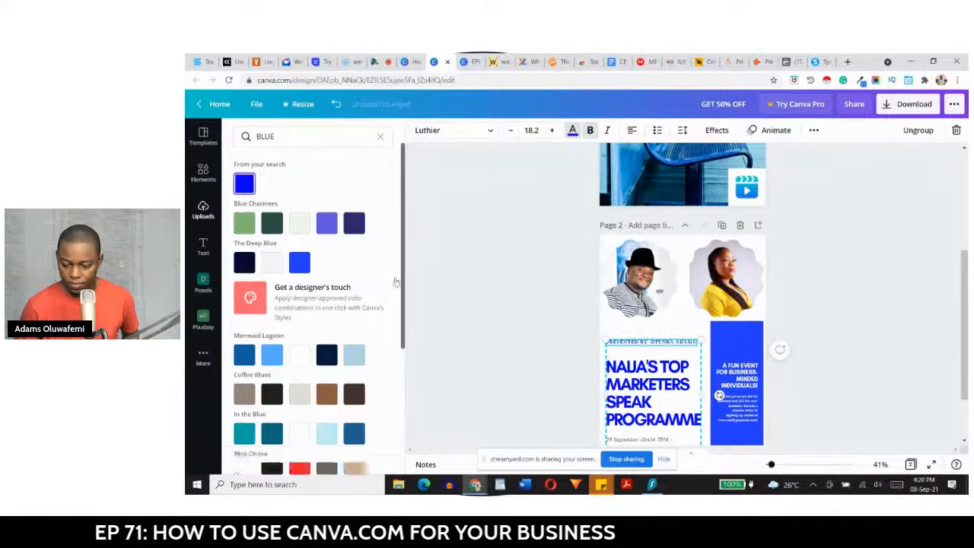
click(644, 441)
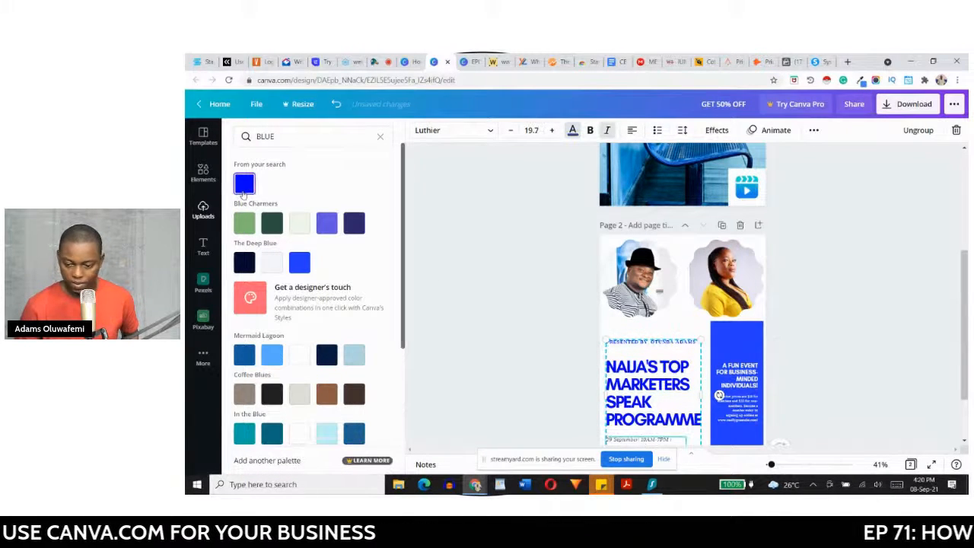
click(682, 253)
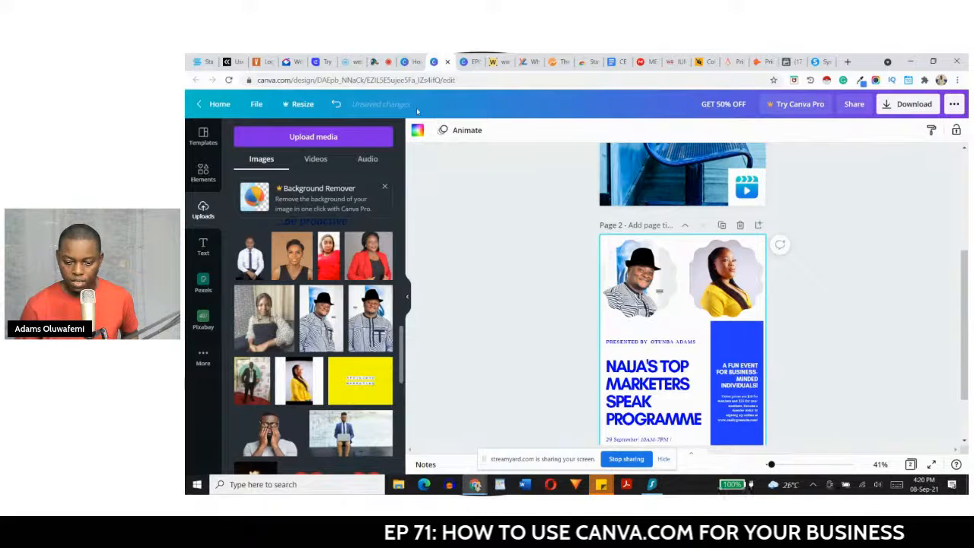
click(417, 131)
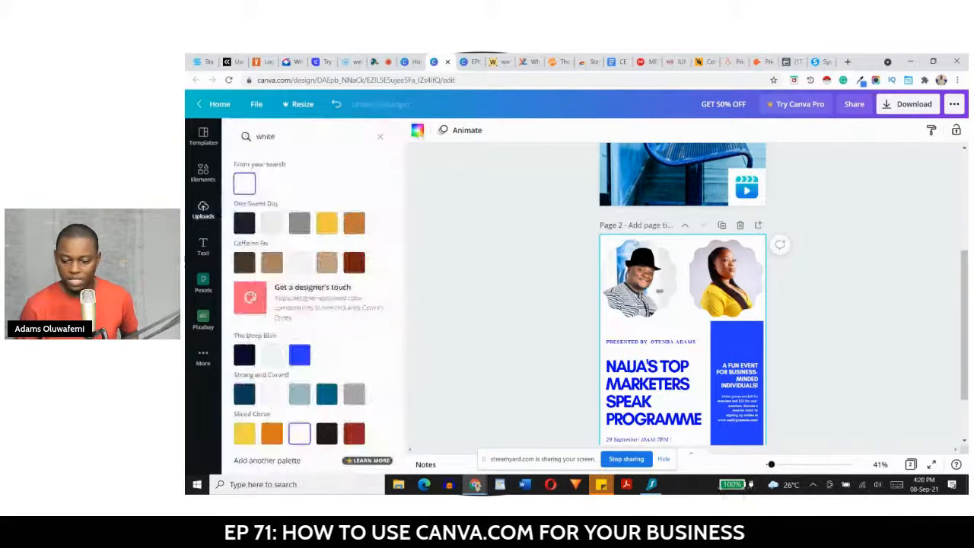
click(503, 249)
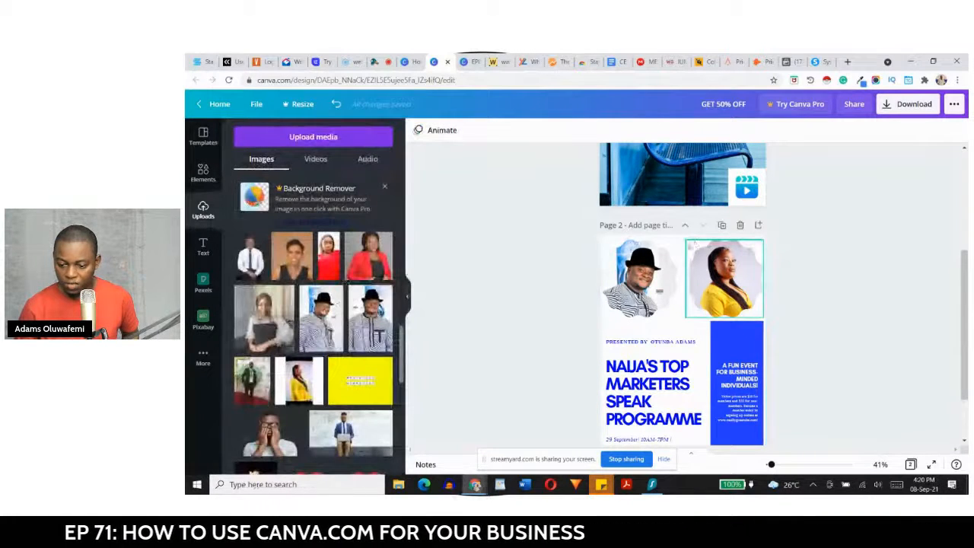
Step: Set the page 2 background to the yellow from the One Sweet Day palette and return to the uploaded images
click(680, 248)
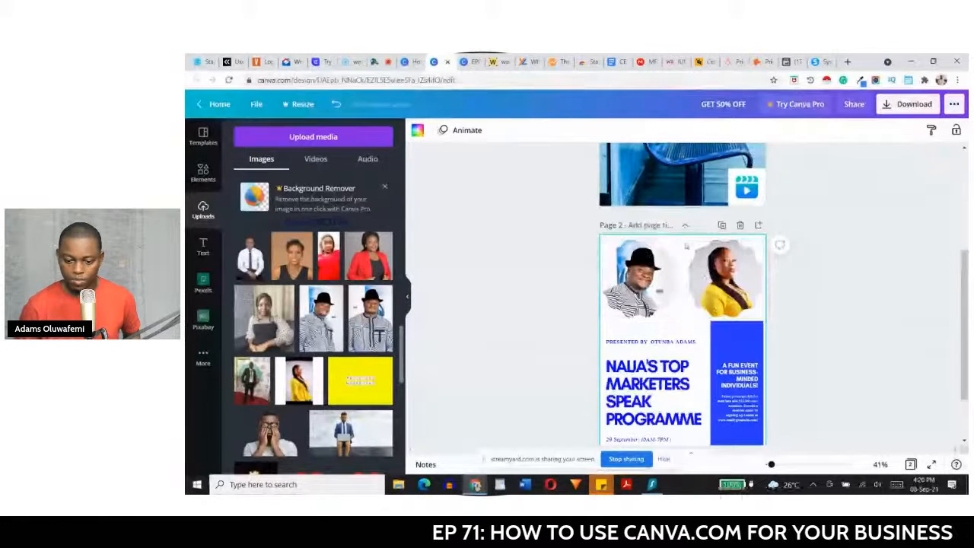
click(416, 131)
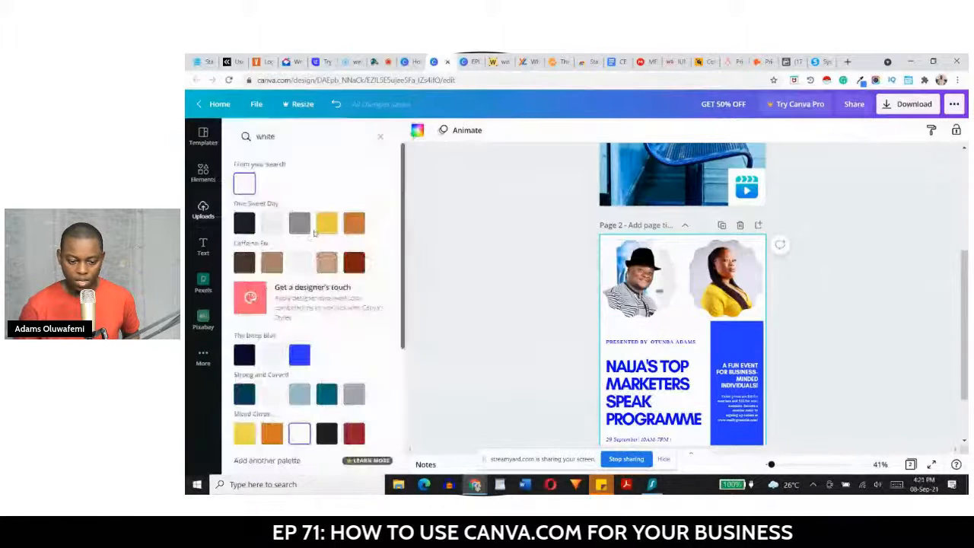
click(327, 224)
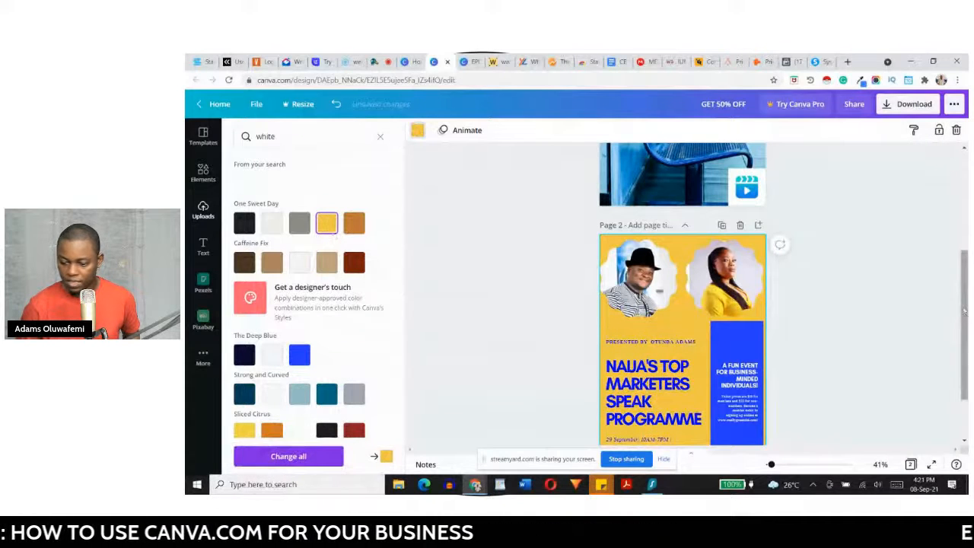
scroll(966, 320, down, 2)
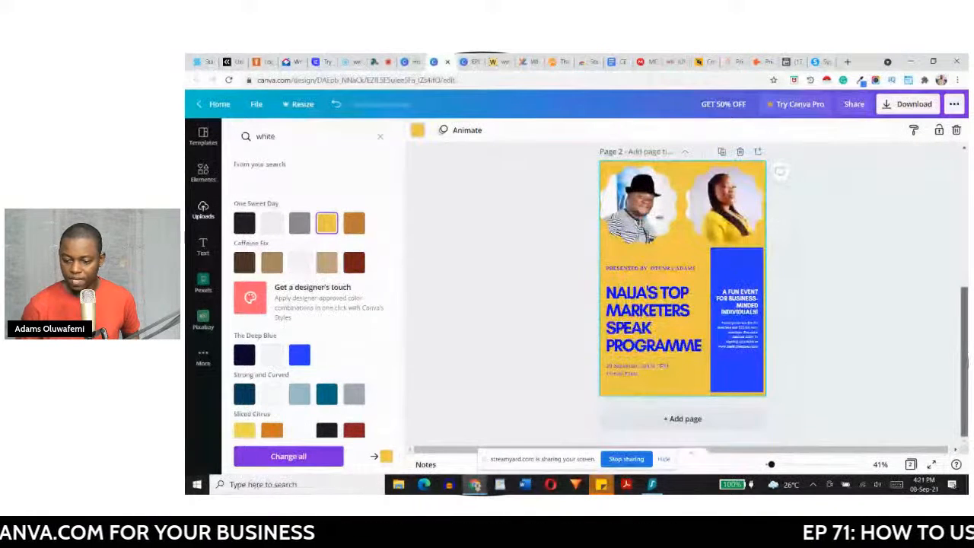
scroll(967, 335, up, 1)
click(203, 211)
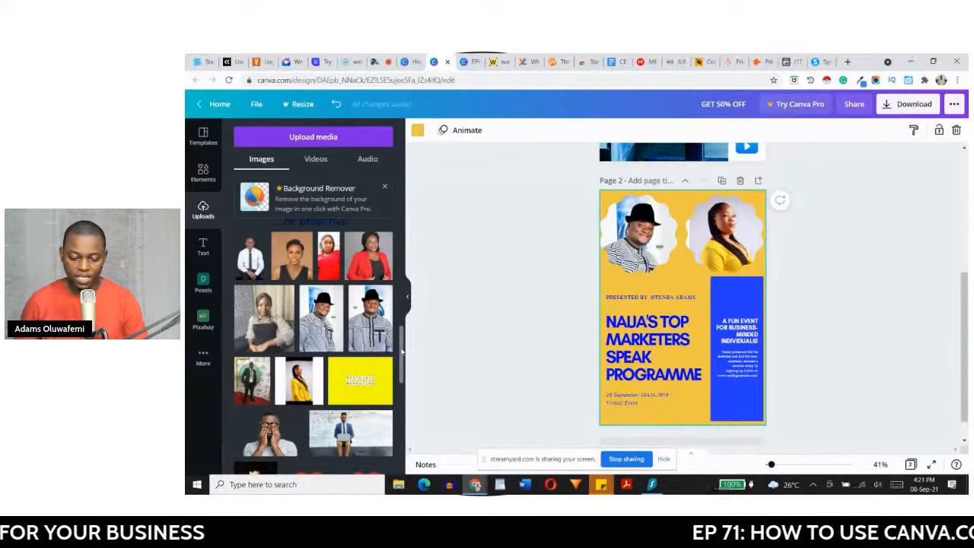
Step: Show the downloads folder from the browser's download list and return to the Canva event design
drag(401, 352, 392, 245)
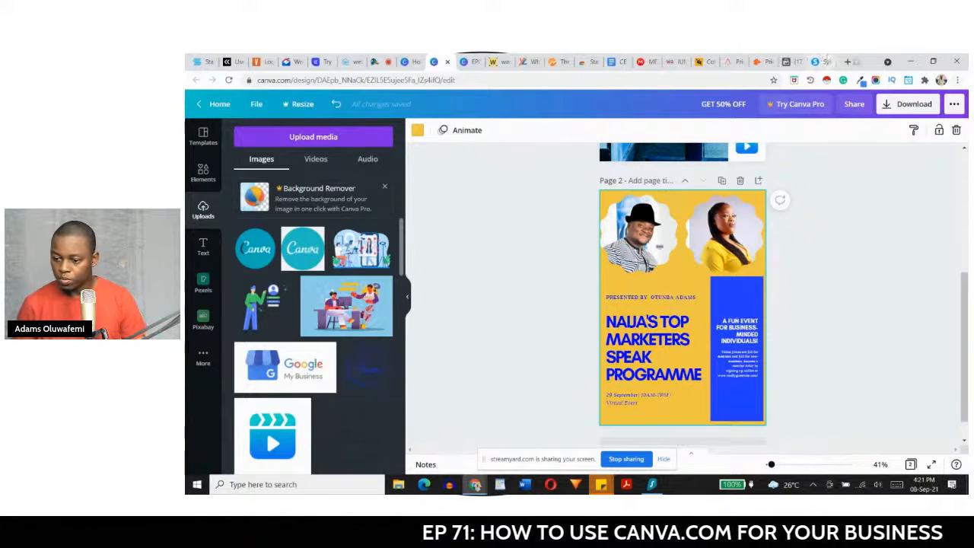
click(958, 80)
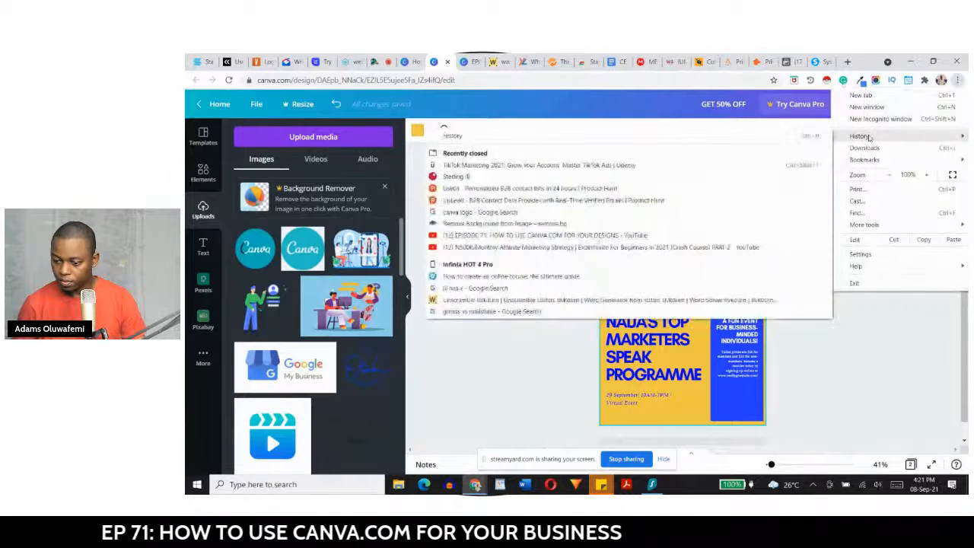
click(869, 152)
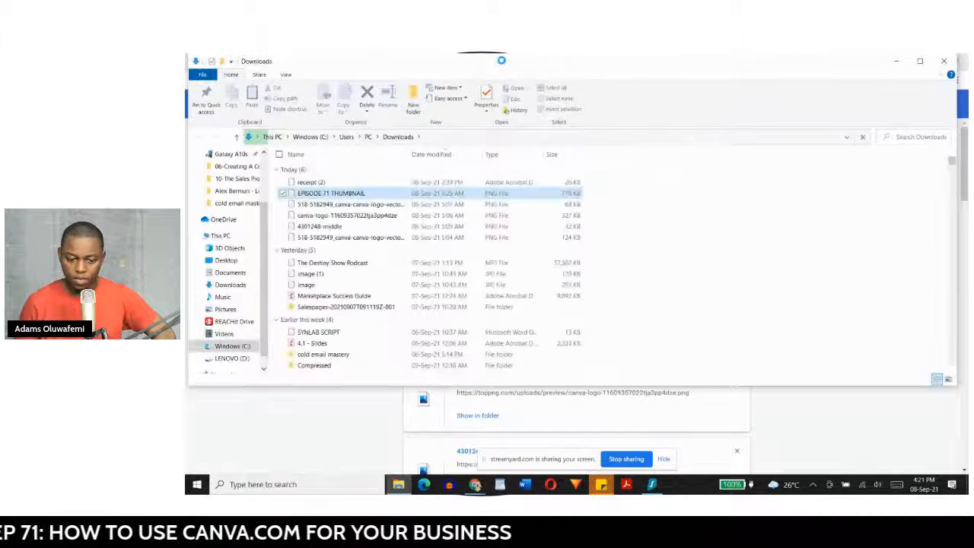
click(321, 433)
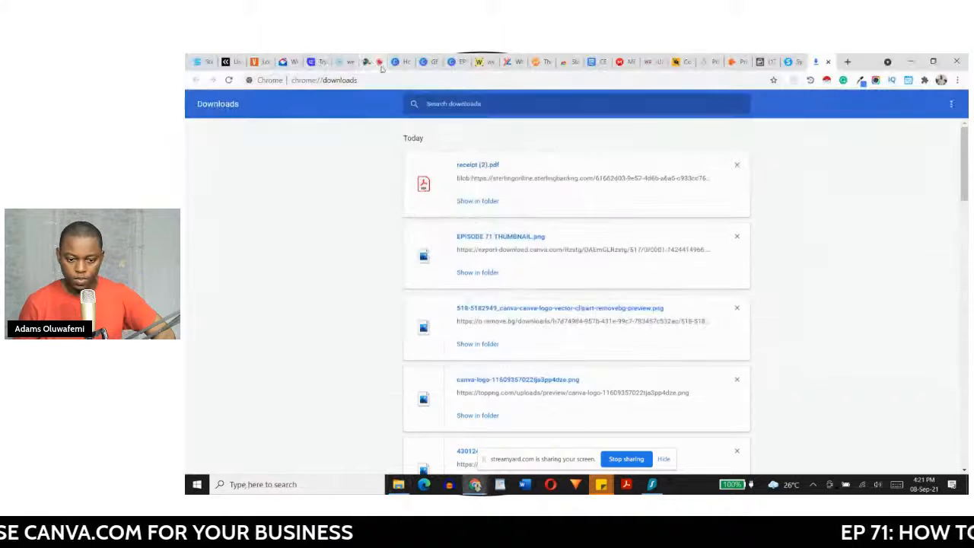
click(423, 61)
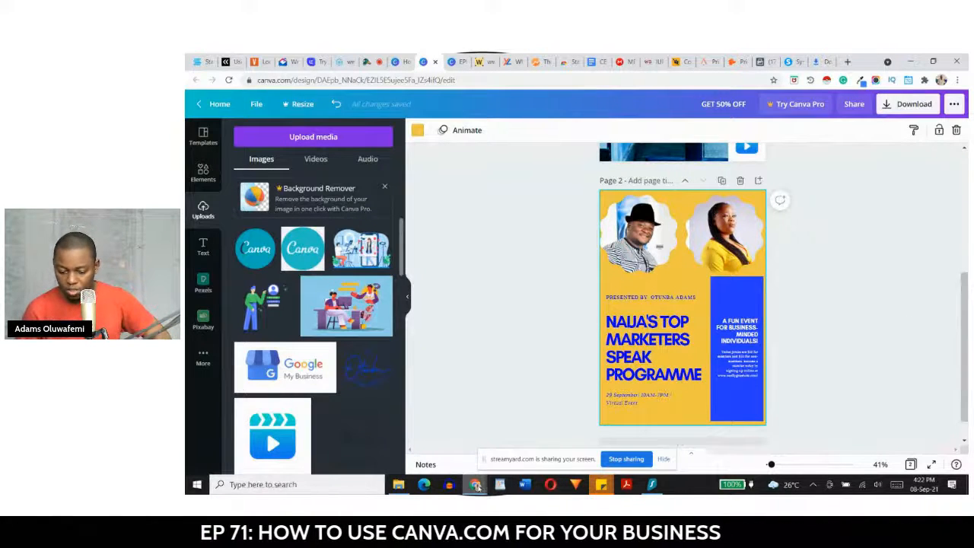
Step: Switch to File Explorer, open the Pictures folder and select the photo "019_7930 copy"
click(398, 484)
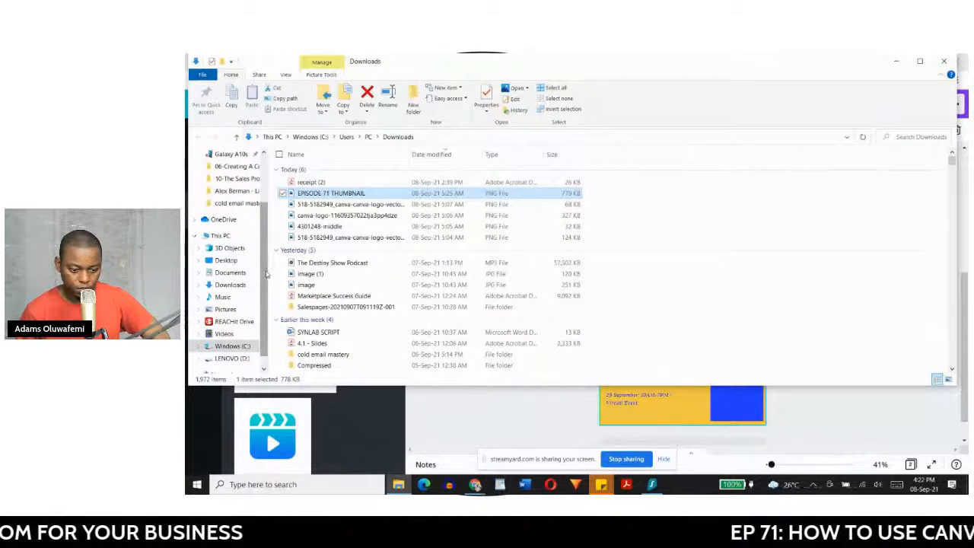
scroll(267, 299, down, 1)
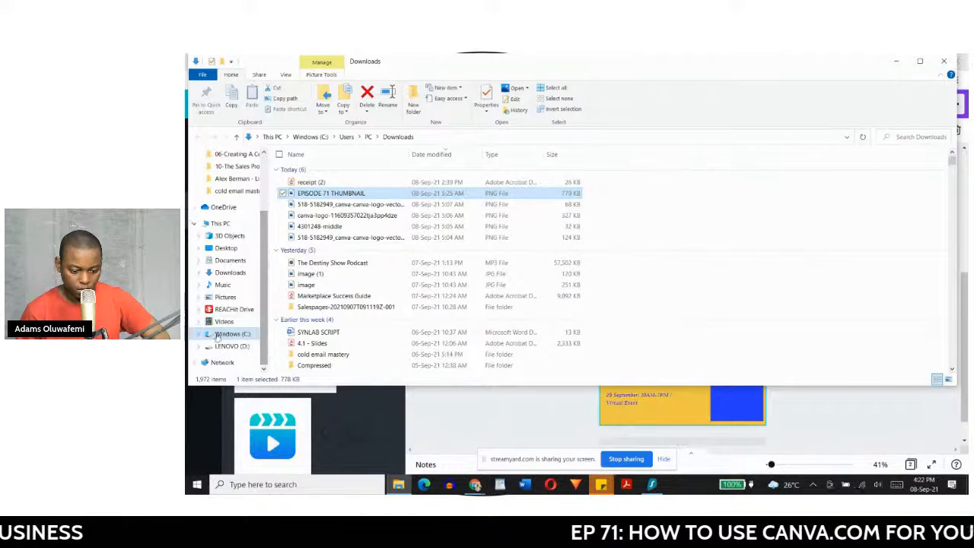
click(221, 298)
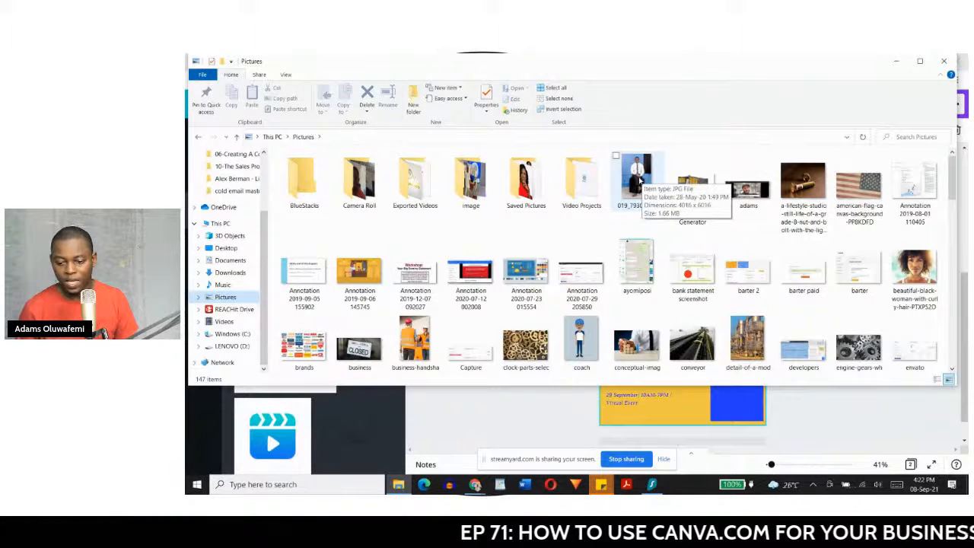
mouse_move(638, 182)
mouse_down()
mouse_move(341, 388)
mouse_move(335, 403)
mouse_move(380, 419)
mouse_move(612, 184)
mouse_move(624, 190)
mouse_up()
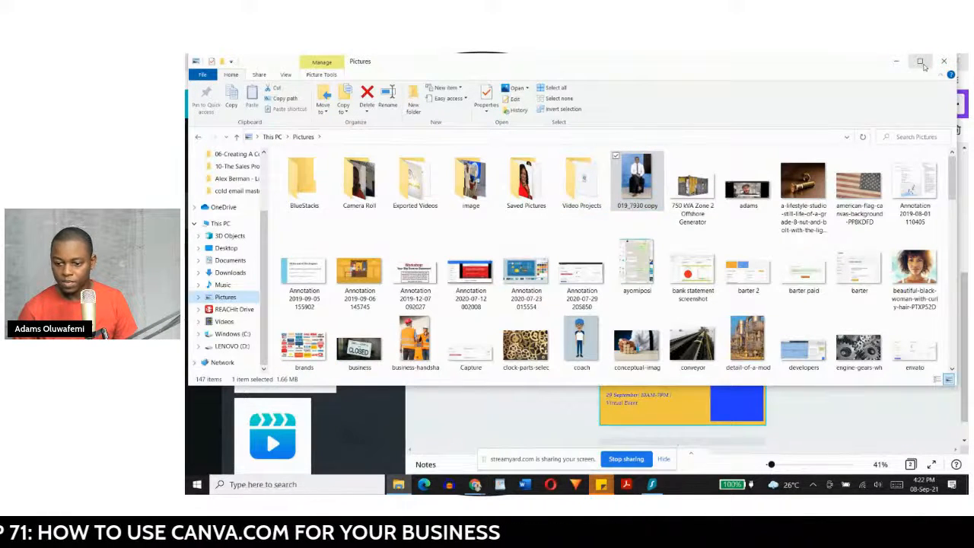
Step: Narrow the File Explorer window, move it clear of Canva's uploads and upload the photo "019_7930 copy" to them
click(920, 61)
click(930, 60)
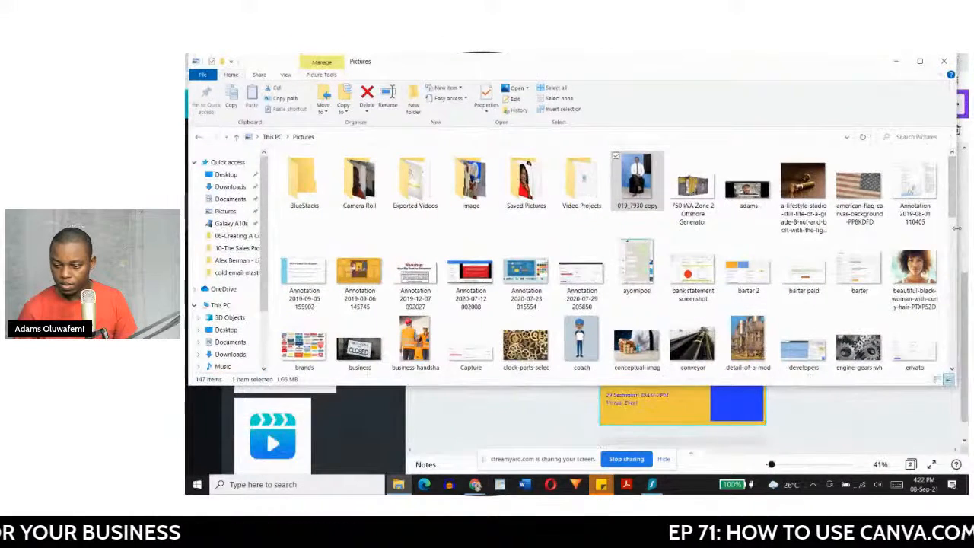
drag(957, 228, 537, 229)
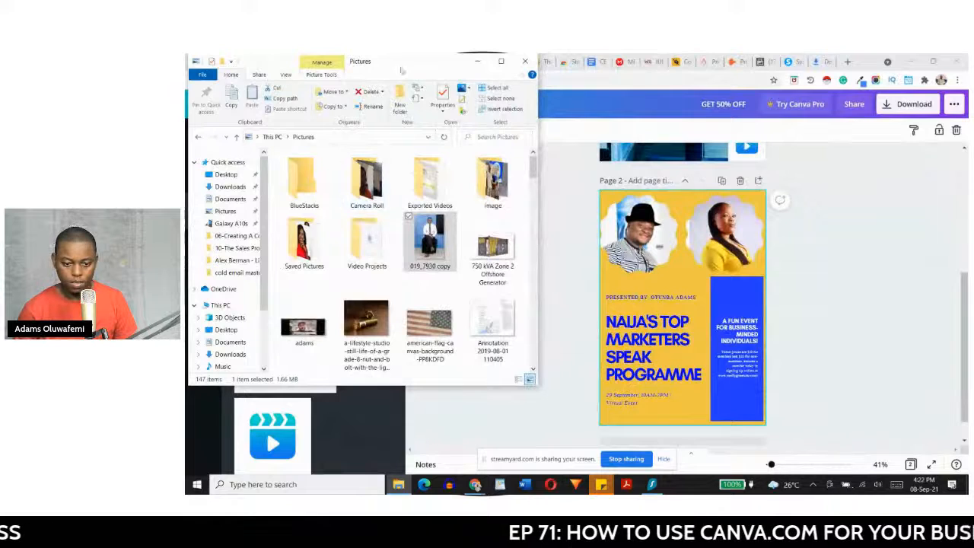
drag(401, 69, 811, 113)
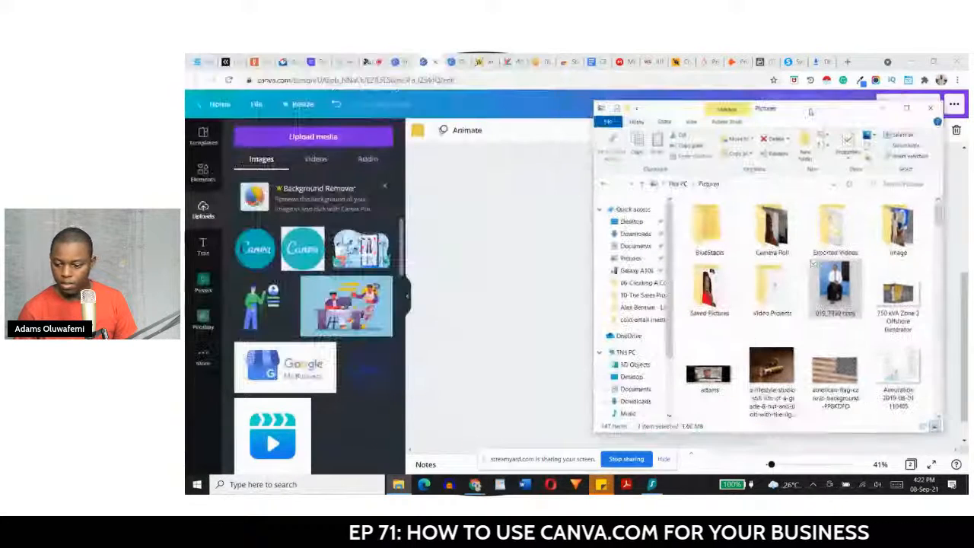
drag(835, 293, 362, 382)
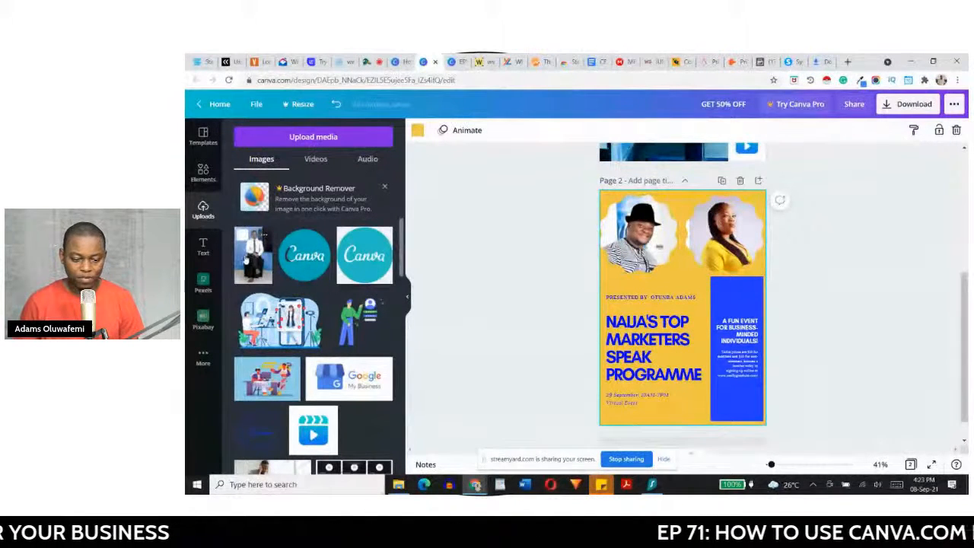
Step: Replace the photo of the man in the black hat in the page 2 scalloped frame with the newly uploaded seated portrait
drag(245, 259, 618, 270)
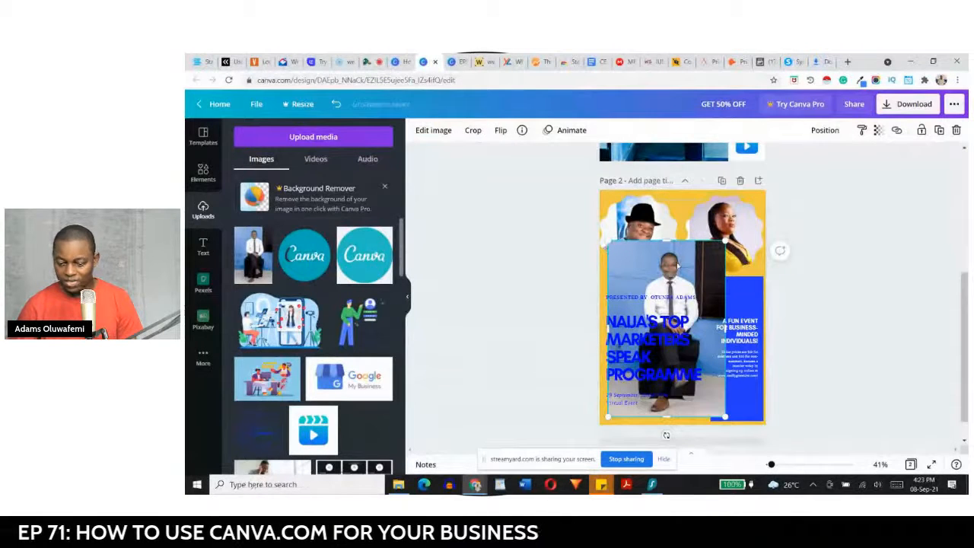
key(Delete)
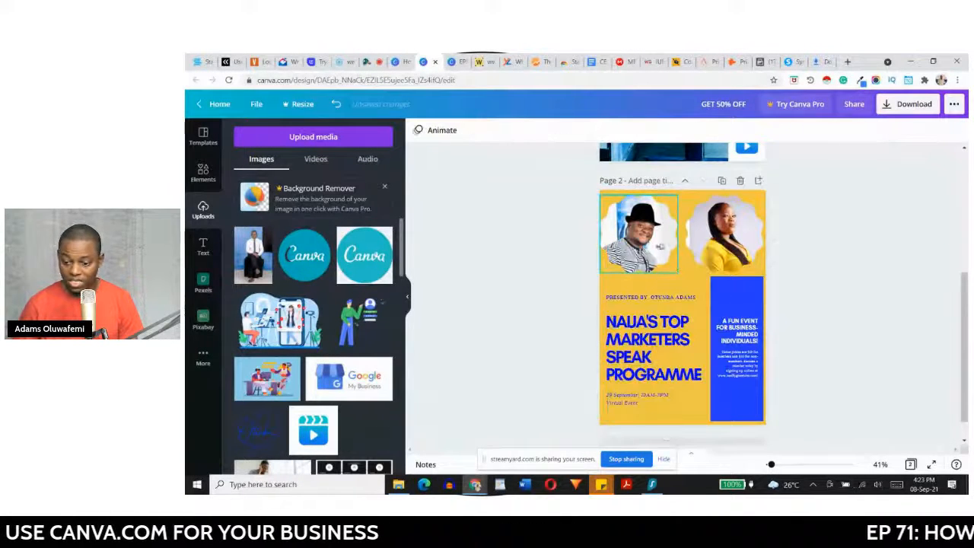
drag(250, 261, 638, 238)
double_click(640, 228)
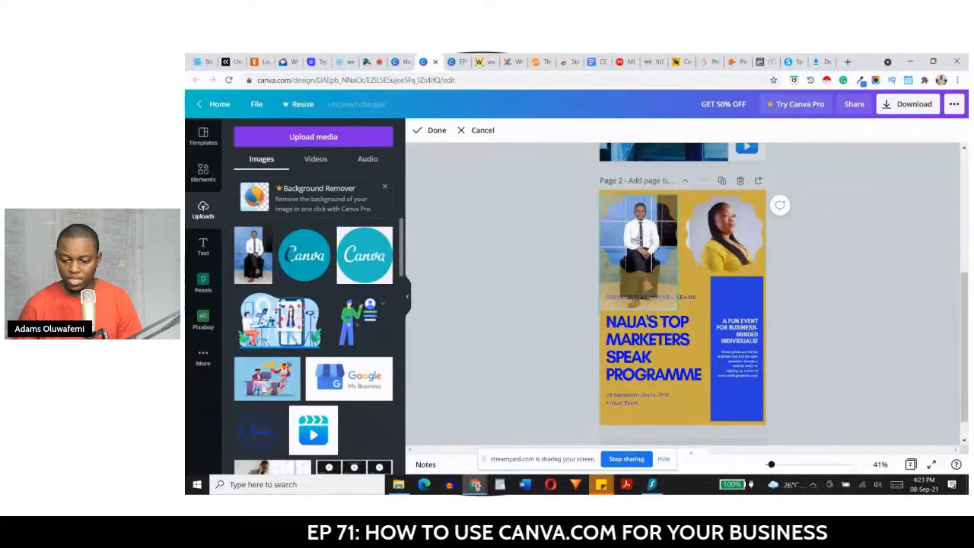
click(543, 257)
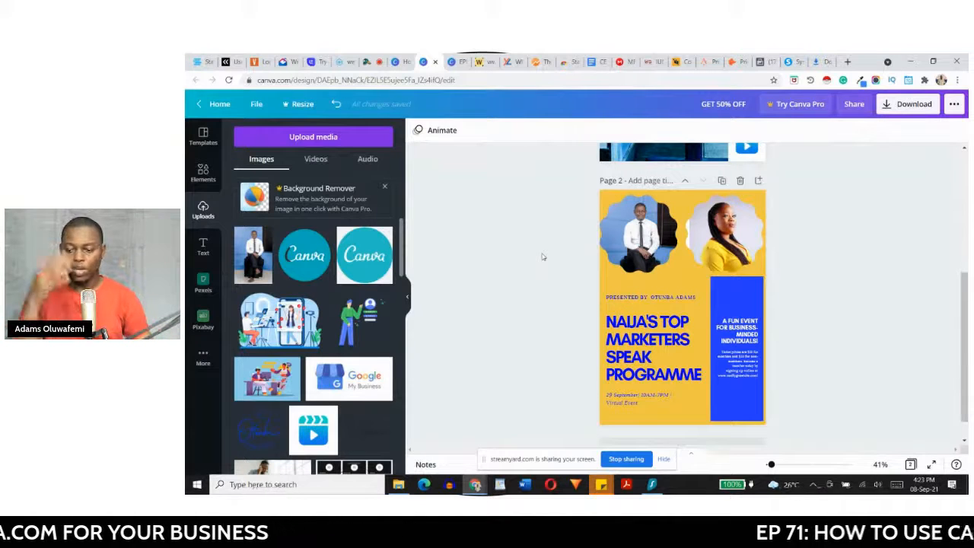
Step: Look through the design types offered for a new design on the Canva home page and return to the event design
click(402, 62)
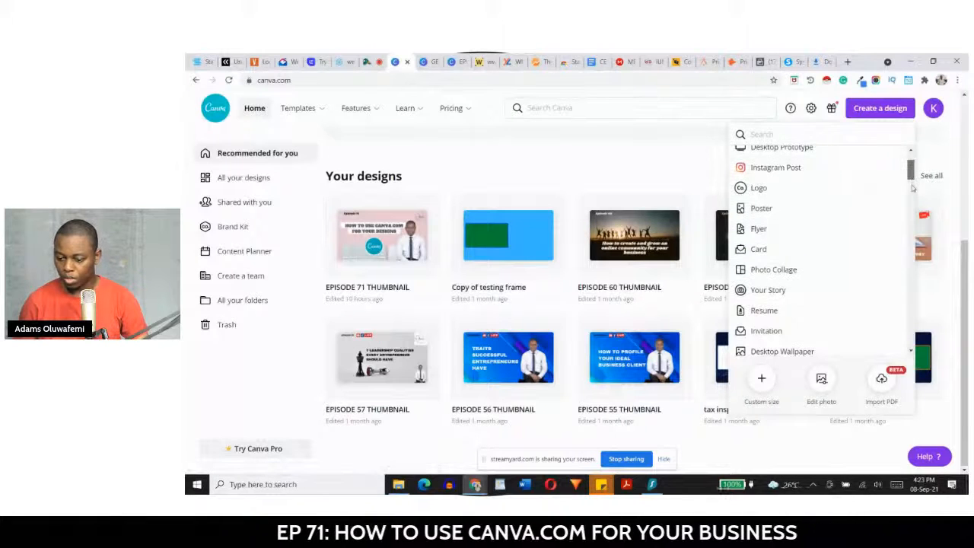
scroll(913, 188, down, 3)
drag(913, 187, 913, 195)
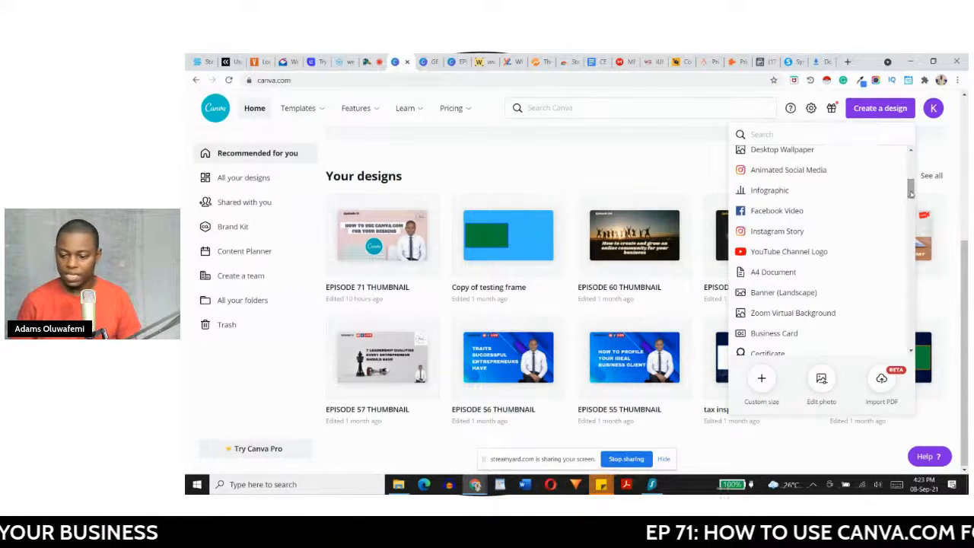
click(422, 63)
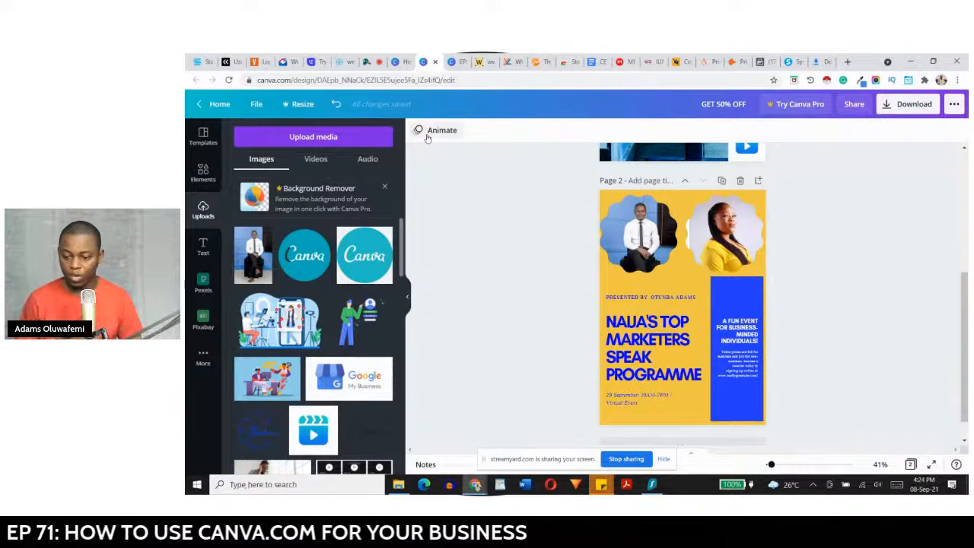
Step: Preview the Tumble, Pan and Rise photo animations on the seated speaker's portrait on page 2
click(637, 259)
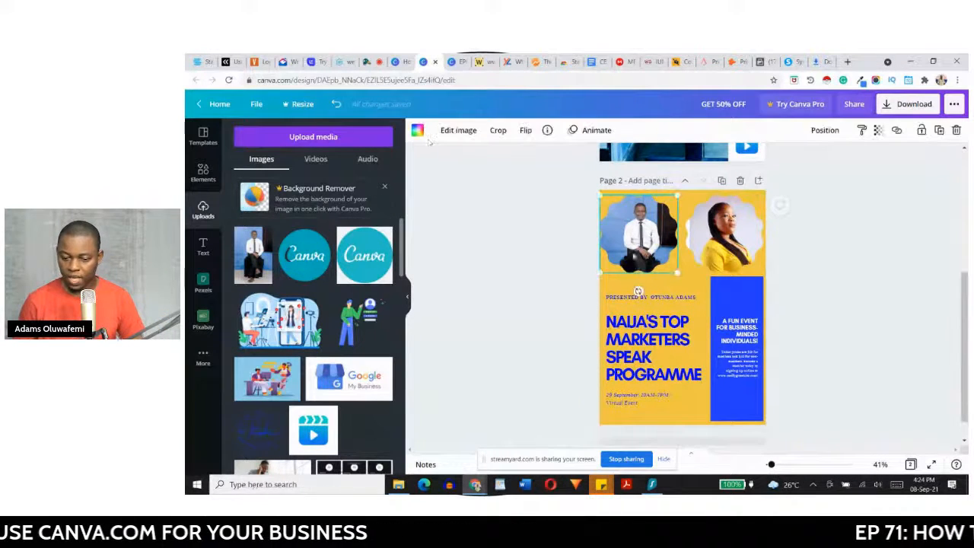
click(595, 131)
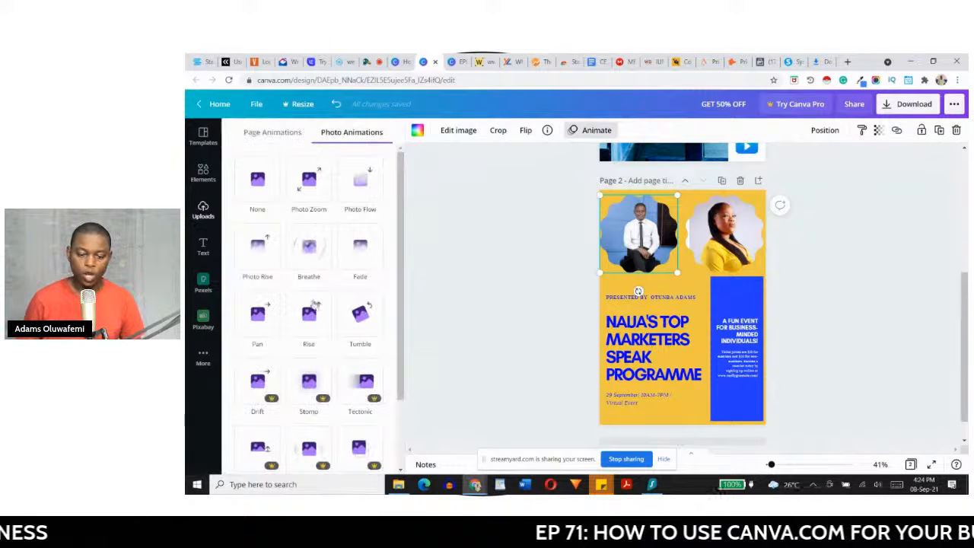
click(359, 316)
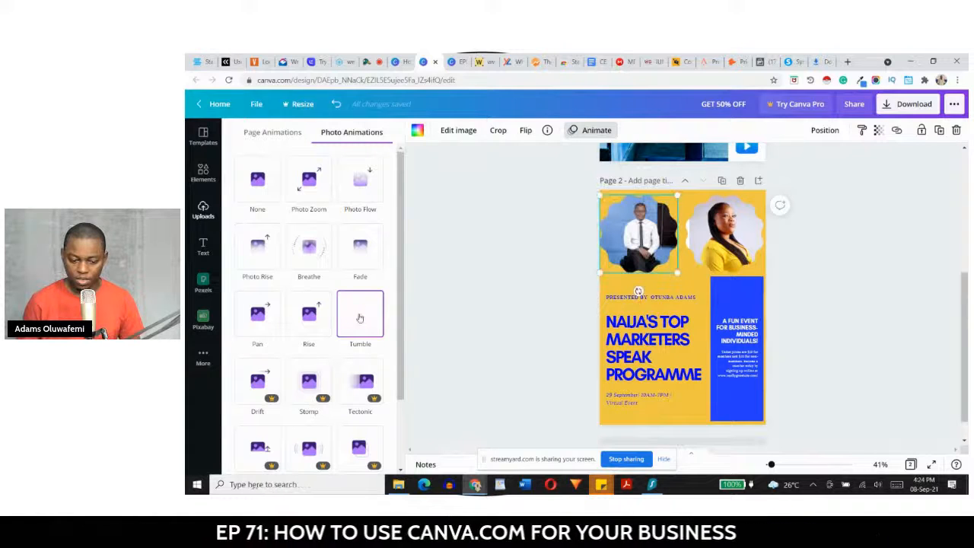
click(311, 320)
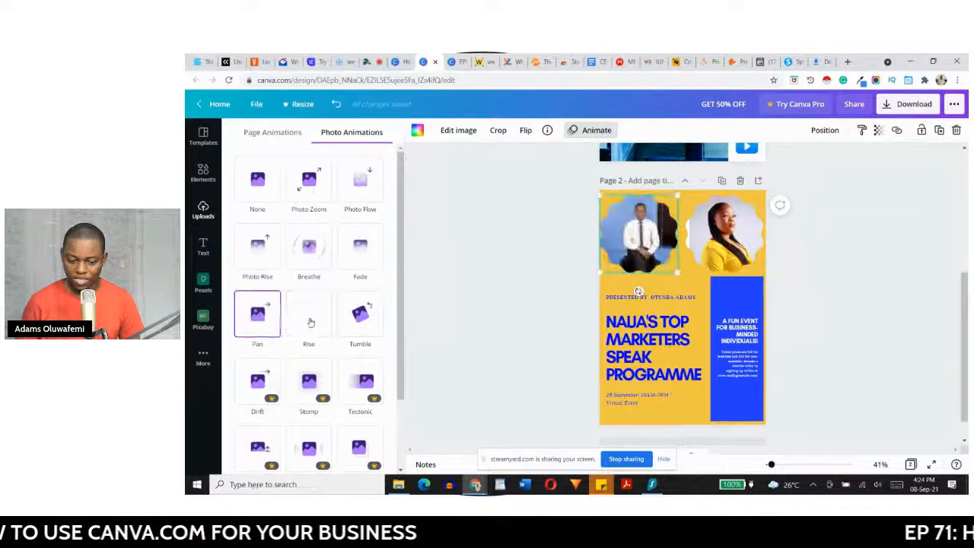
click(361, 318)
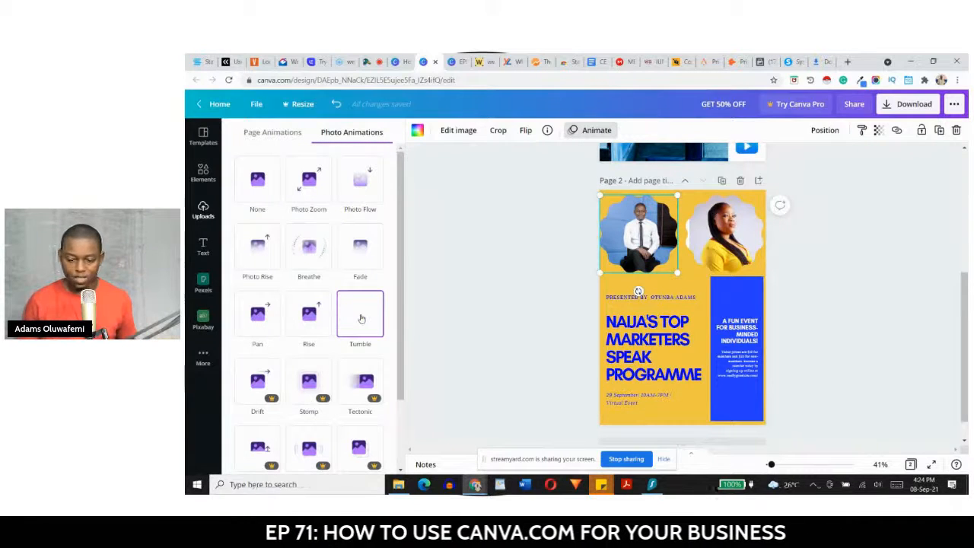
Step: Preview the Burst, Bounce, Ascend and Roll text animations on the event title and close the animation options
click(635, 357)
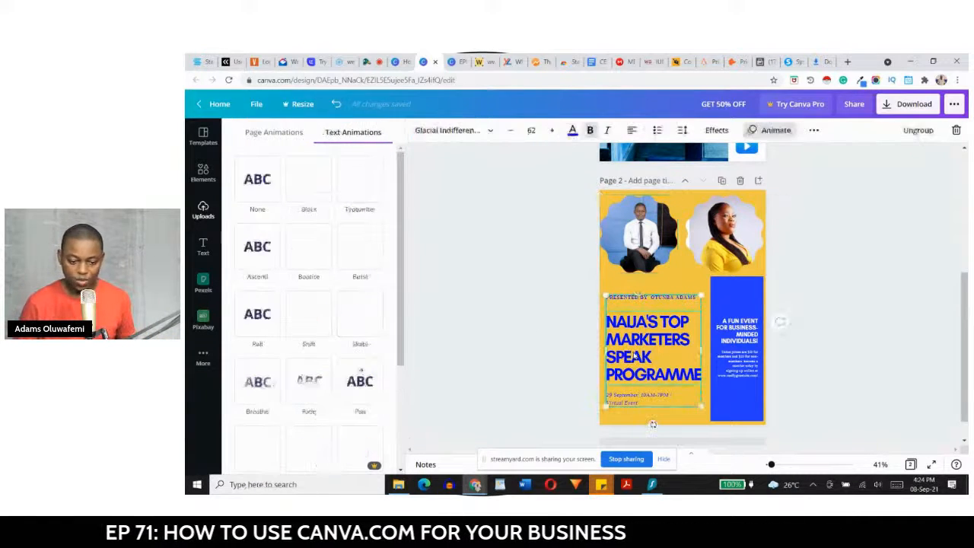
click(346, 259)
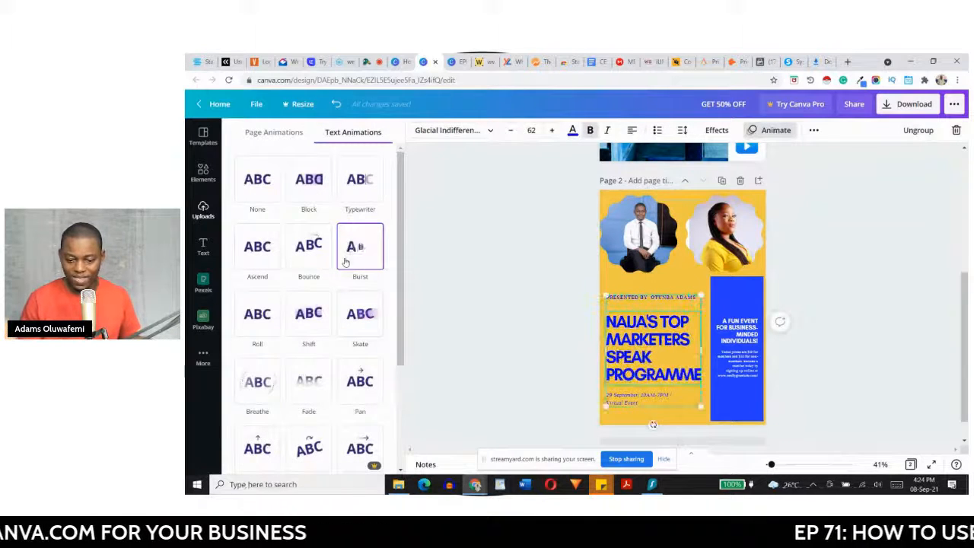
click(309, 253)
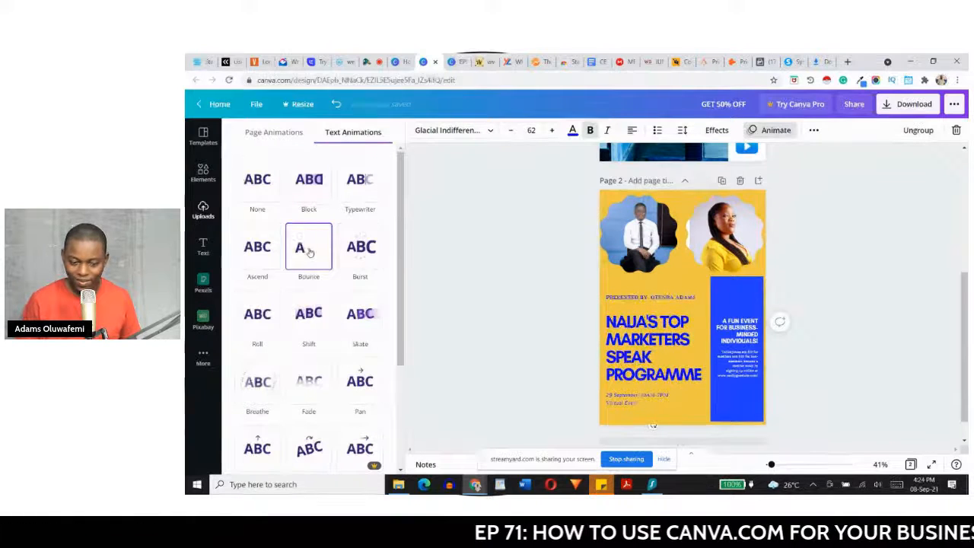
click(279, 256)
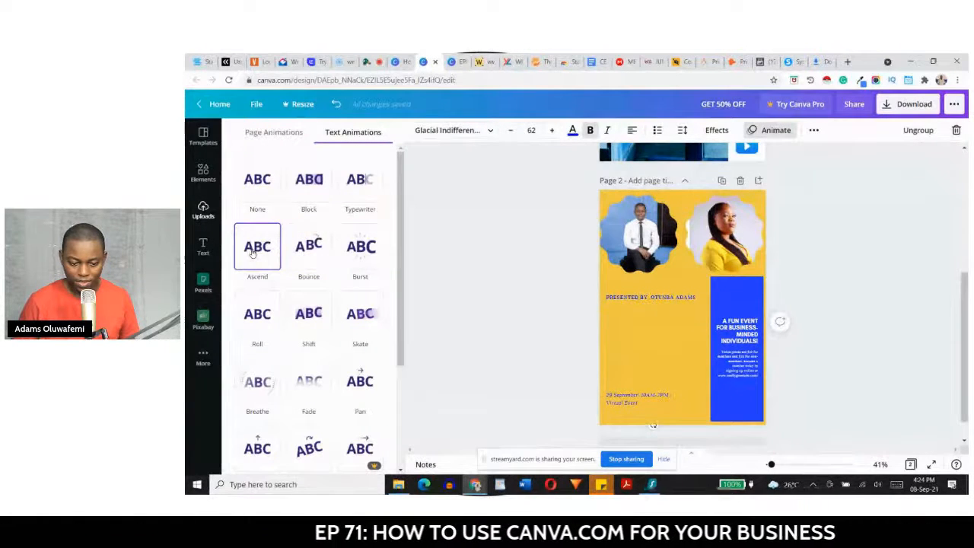
click(246, 331)
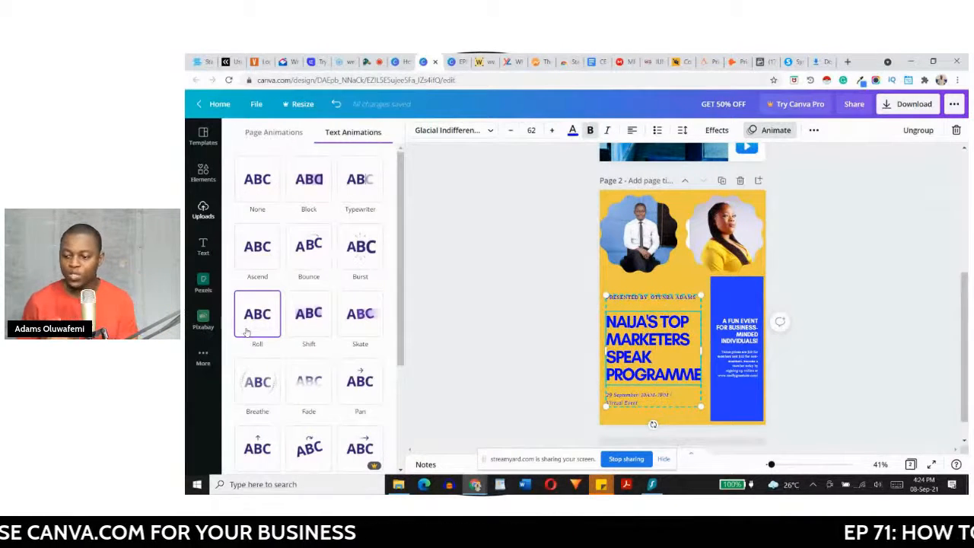
click(777, 131)
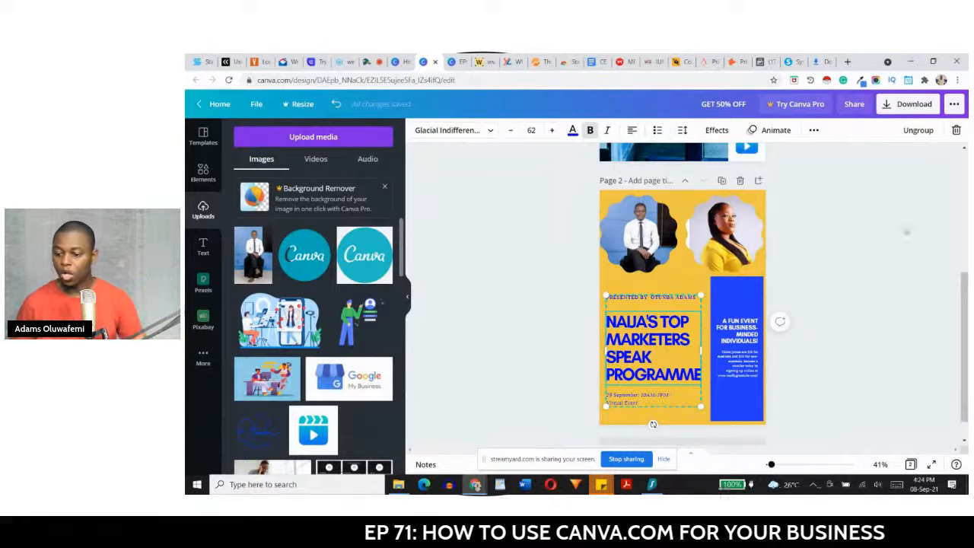
Step: Open the design's download settings and set the file type to PNG
scroll(963, 280, up, 3)
scroll(963, 280, down, 2)
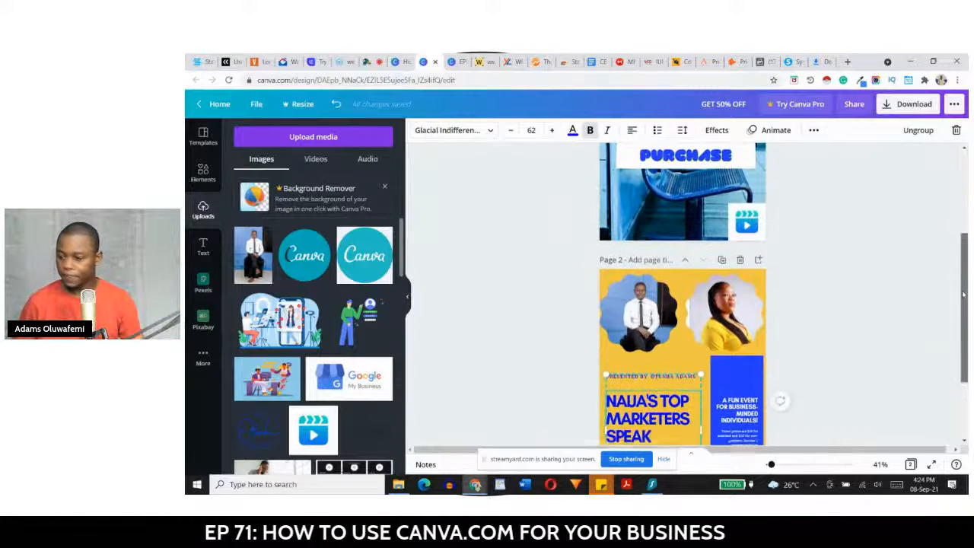
click(905, 104)
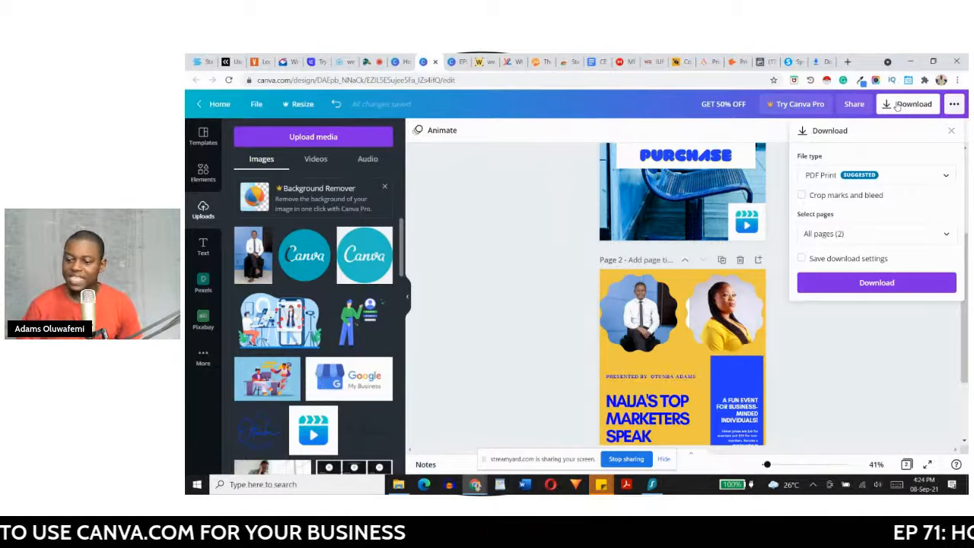
click(946, 175)
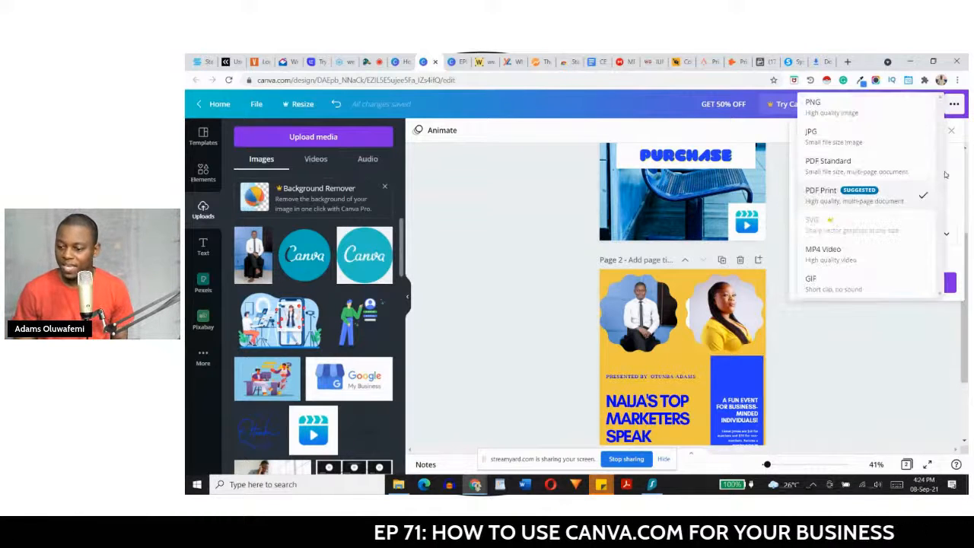
click(884, 114)
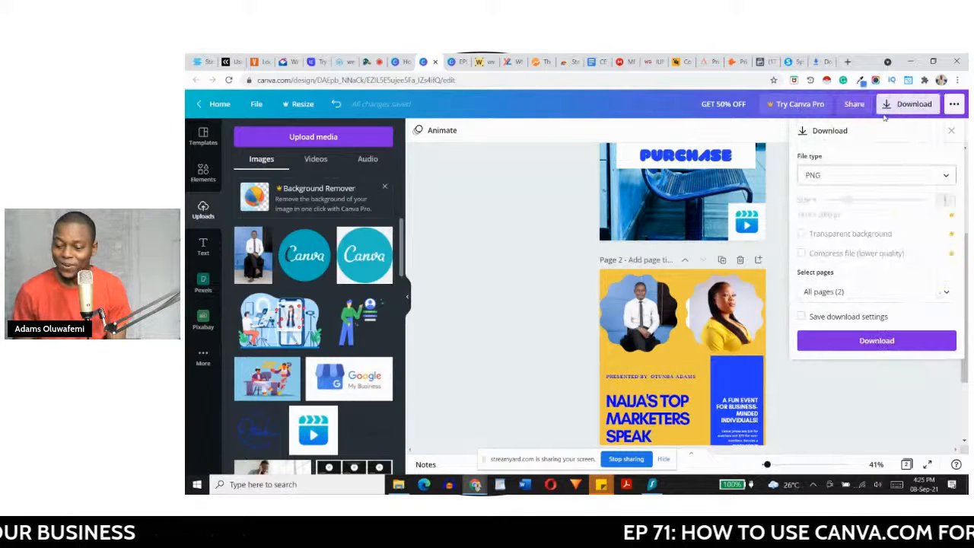
Step: Limit the download to page 2 only and download it as a PNG
click(947, 293)
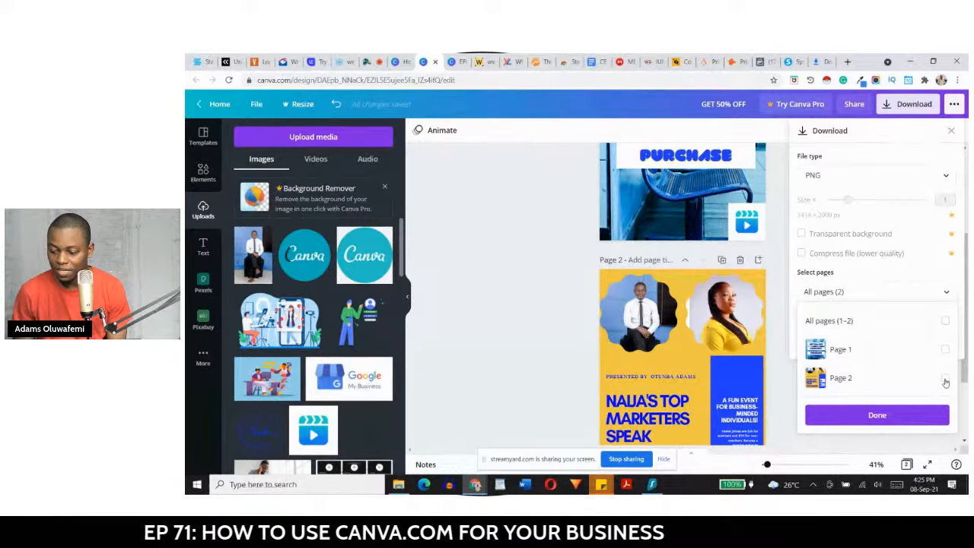
click(945, 379)
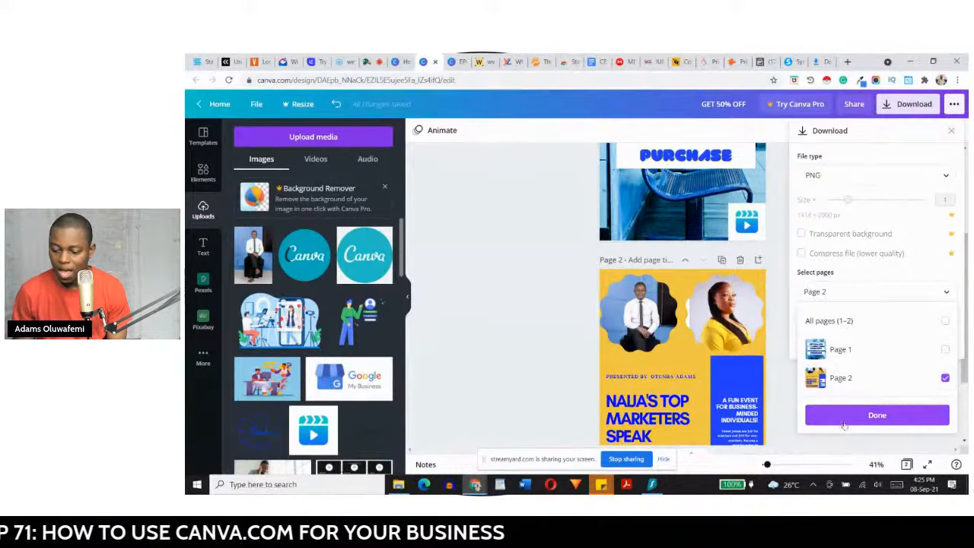
click(866, 421)
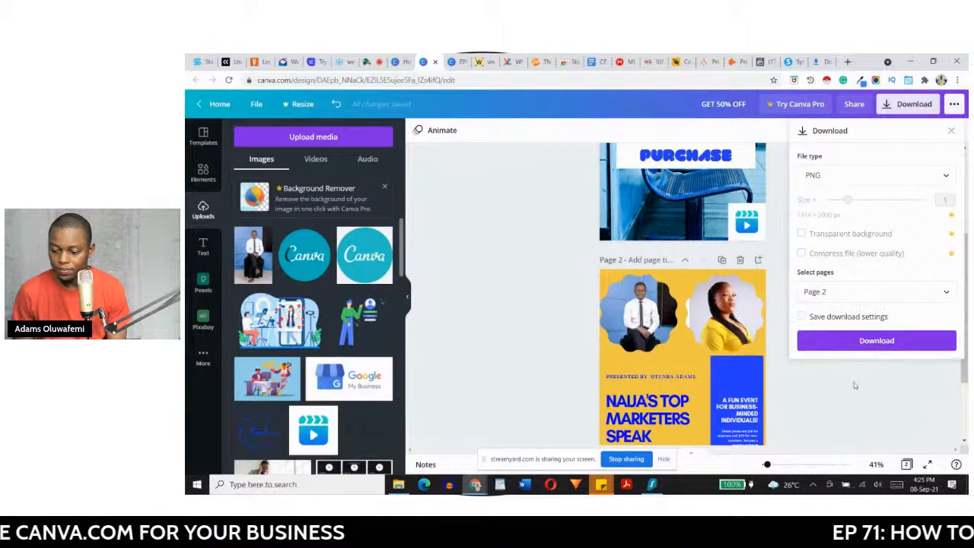
click(847, 346)
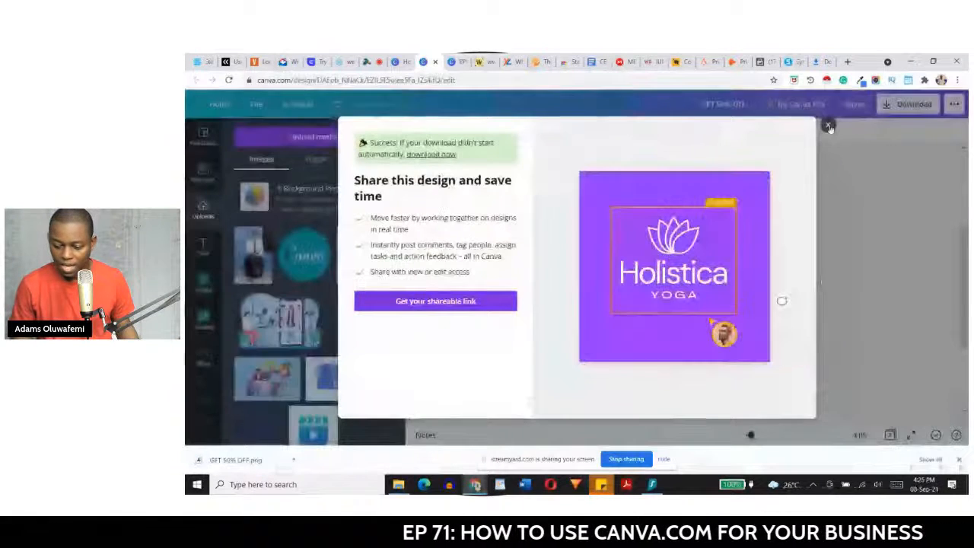
Step: Dismiss the sharing prompt, view the downloaded GET 50% OFF.png and return to the design
click(828, 128)
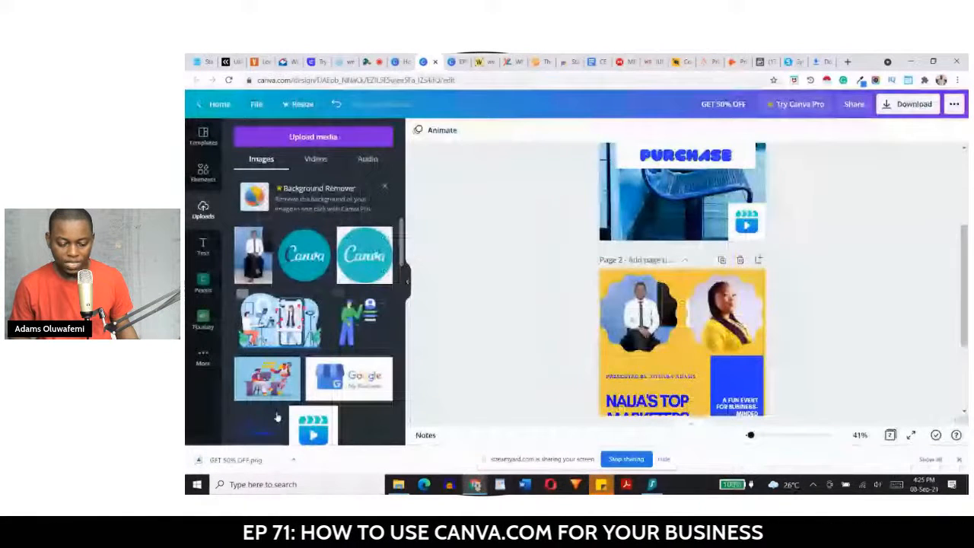
click(232, 462)
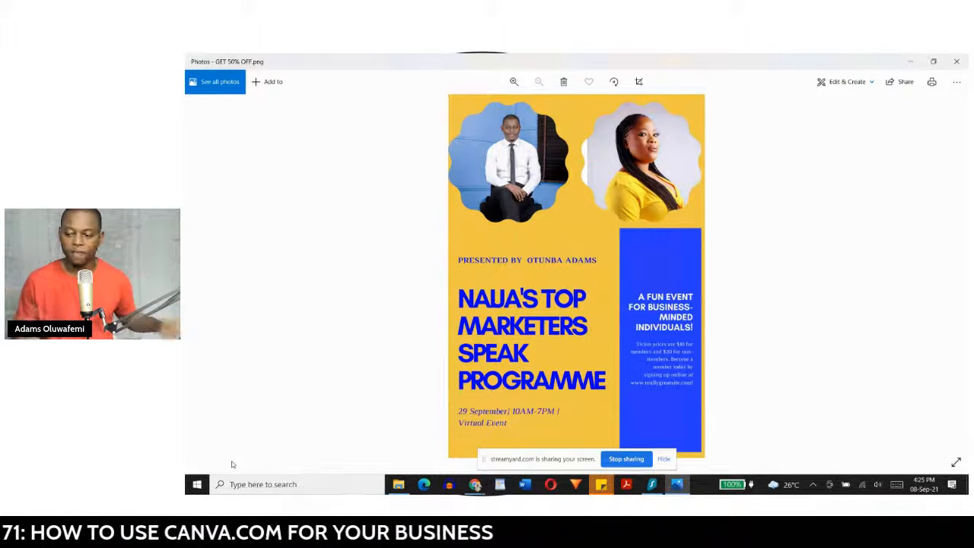
click(912, 62)
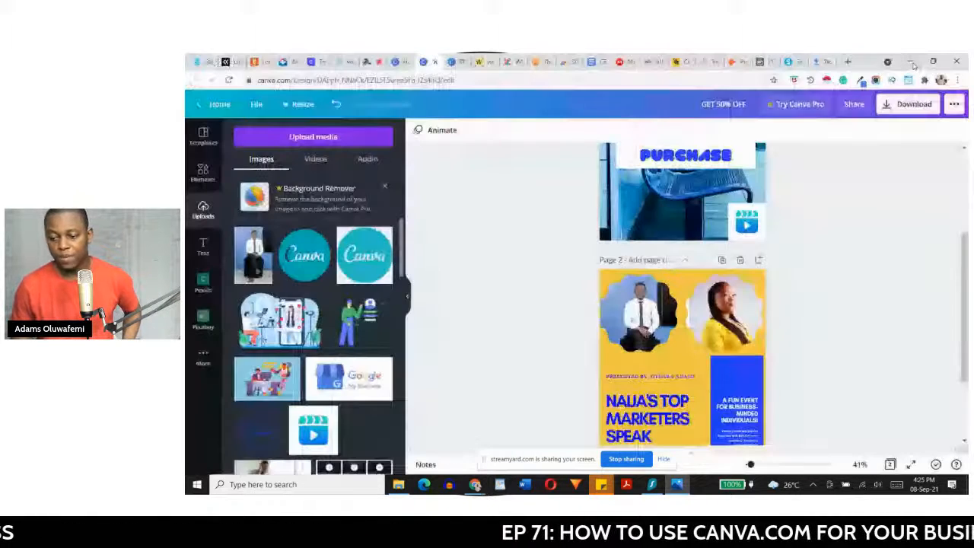
Step: Review the Canva Pro free trial offer and the pricing plans, showing the Pro price with monthly billing
click(796, 106)
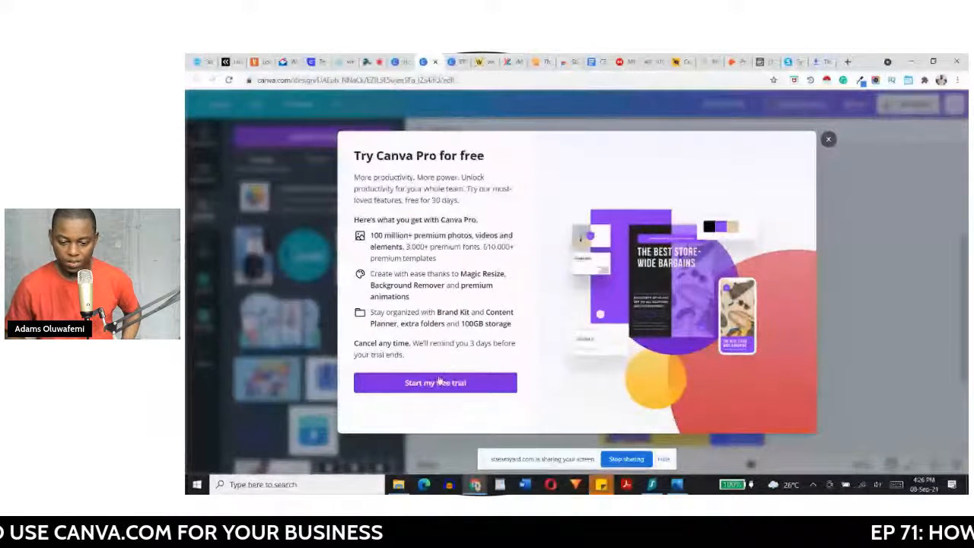
click(828, 139)
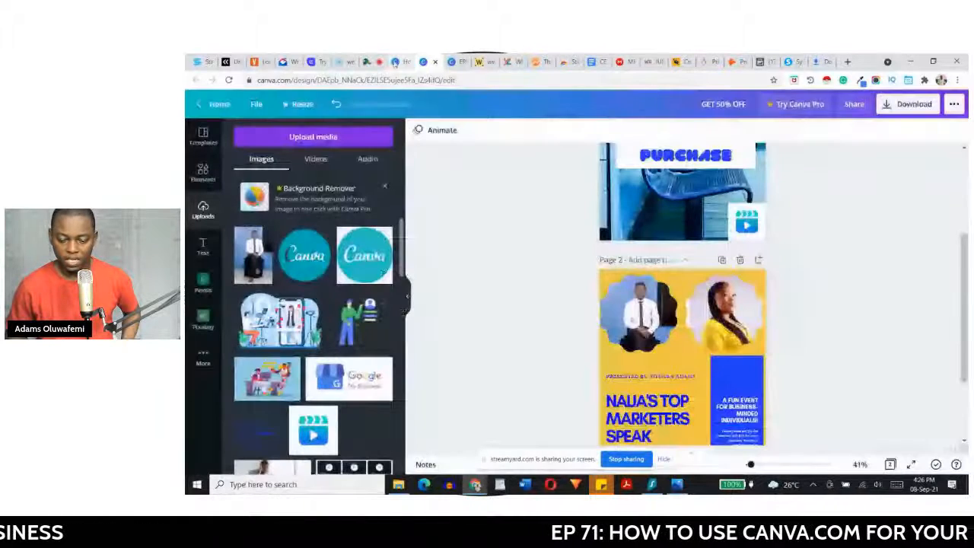
click(395, 63)
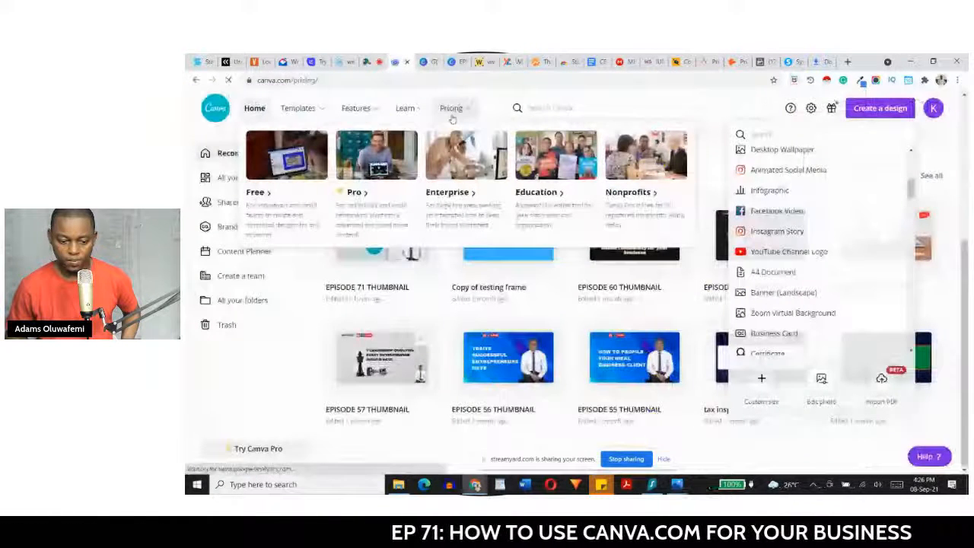
click(451, 108)
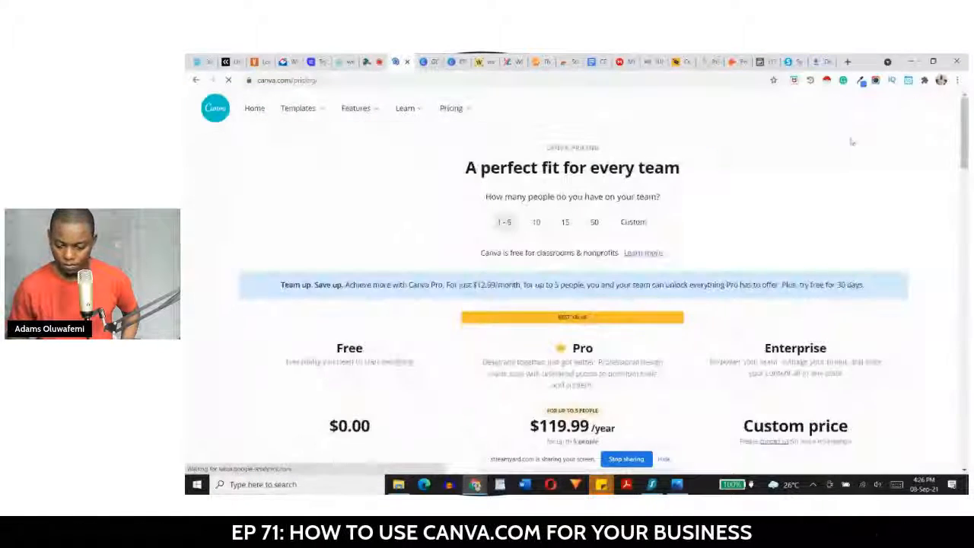
drag(964, 127, 967, 162)
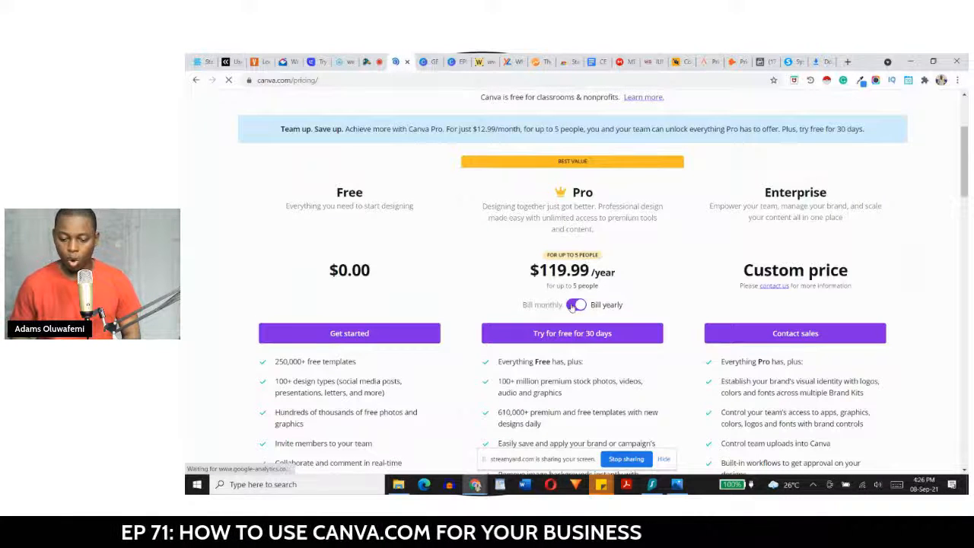
click(573, 305)
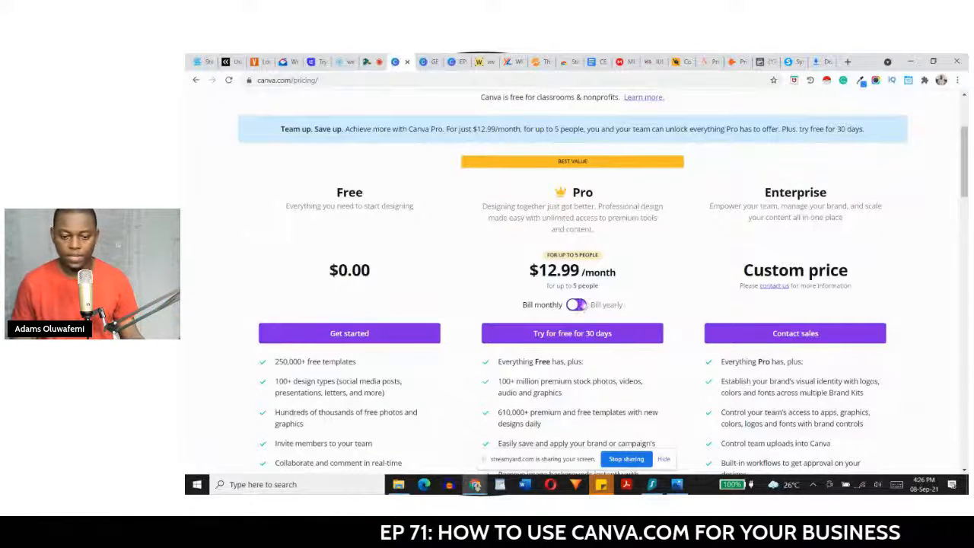
Step: Switch to the StreamYard studio and remove the shared screen from the live broadcast
click(371, 62)
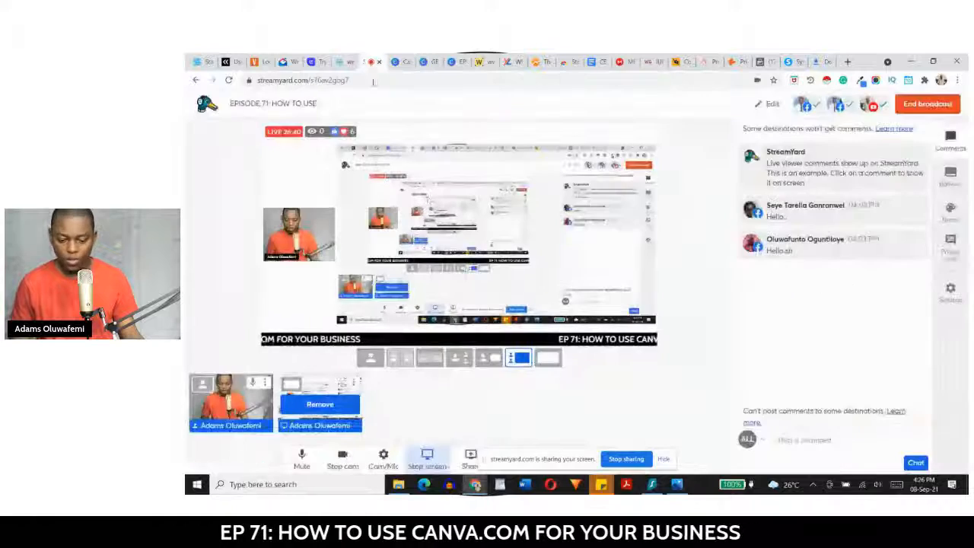
click(320, 404)
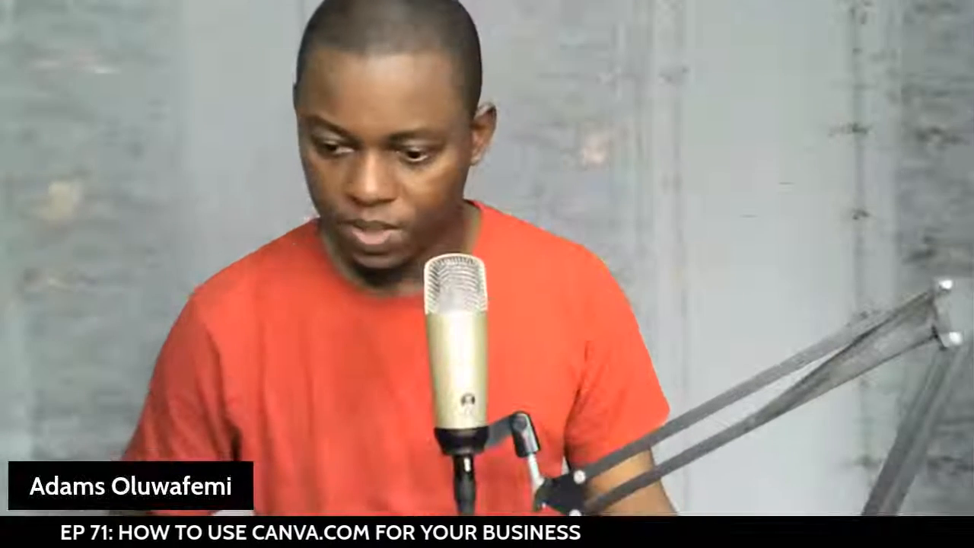